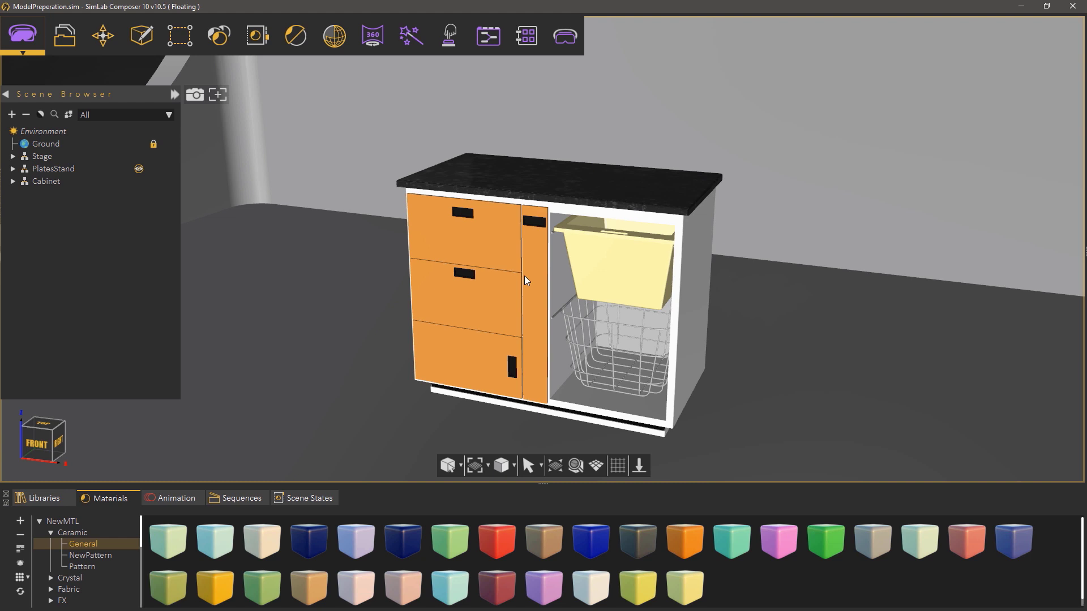
# - Open the scene state capture panel with lights excluded from the captured state
pyautogui.moveTo(244, 34)
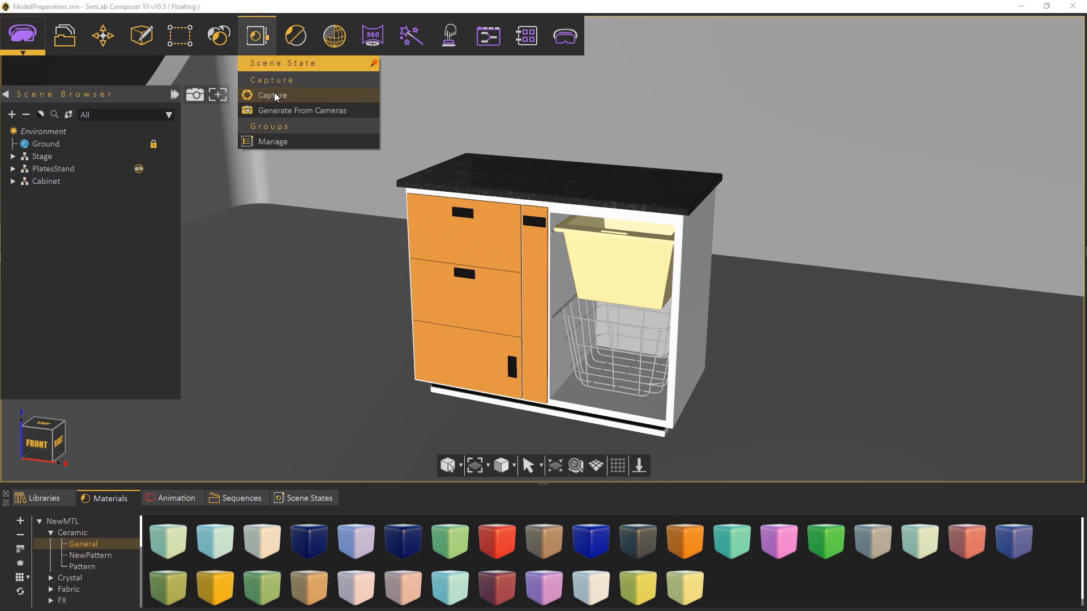
pyautogui.click(274, 95)
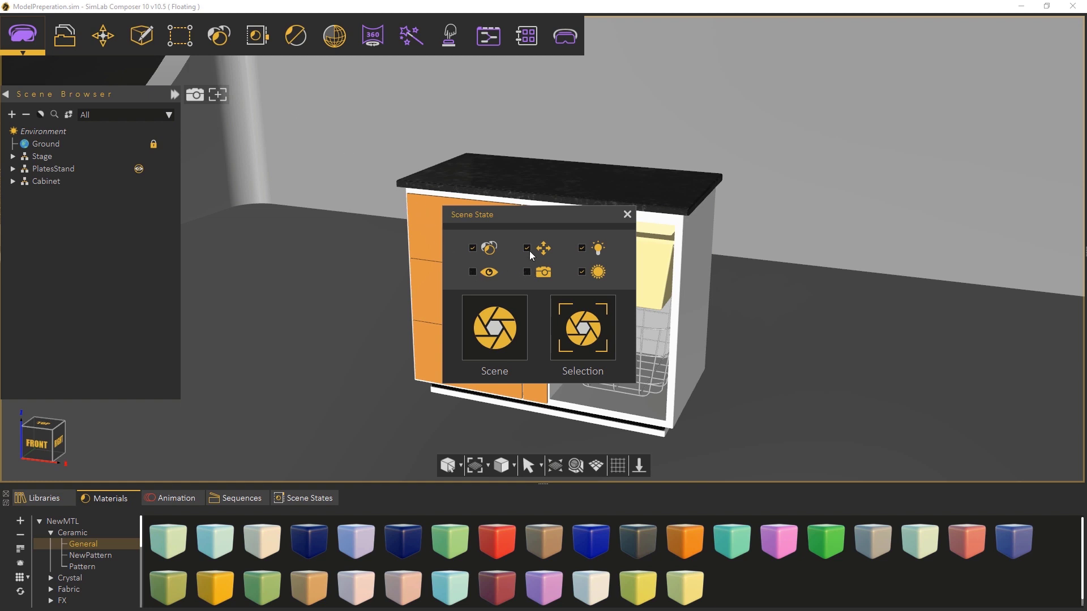
pyautogui.click(581, 248)
pyautogui.moveTo(560, 221); pyautogui.dragTo(876, 166)
pyautogui.moveTo(719, 179); pyautogui.dragTo(644, 179, button='middle')
# - Select the whole Cabinet assembly and capture its orange look as Scene1
pyautogui.click(59, 181)
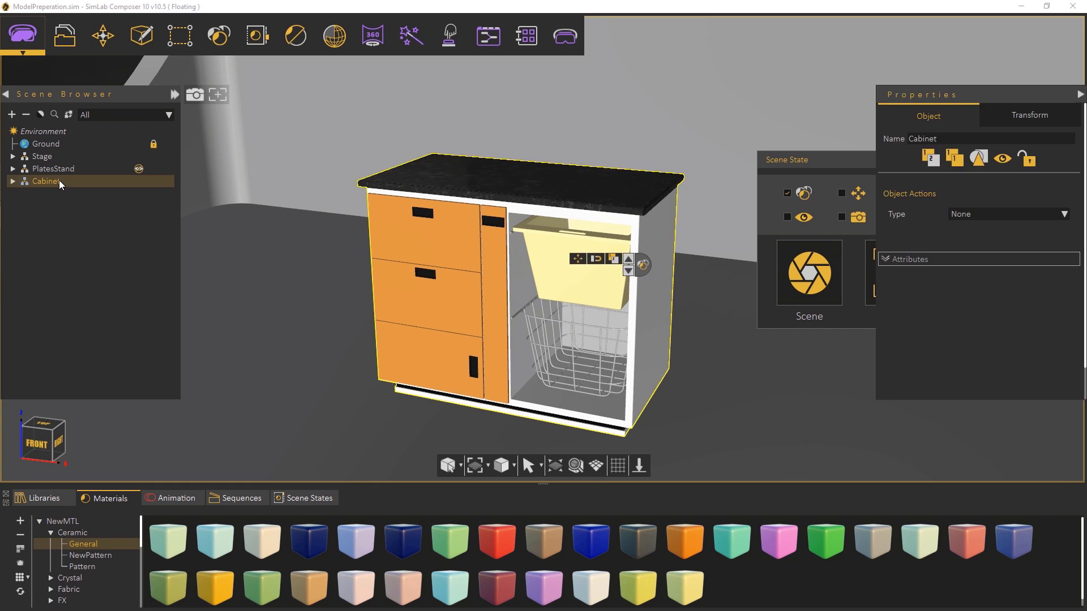
pyautogui.moveTo(813, 150); pyautogui.dragTo(731, 93)
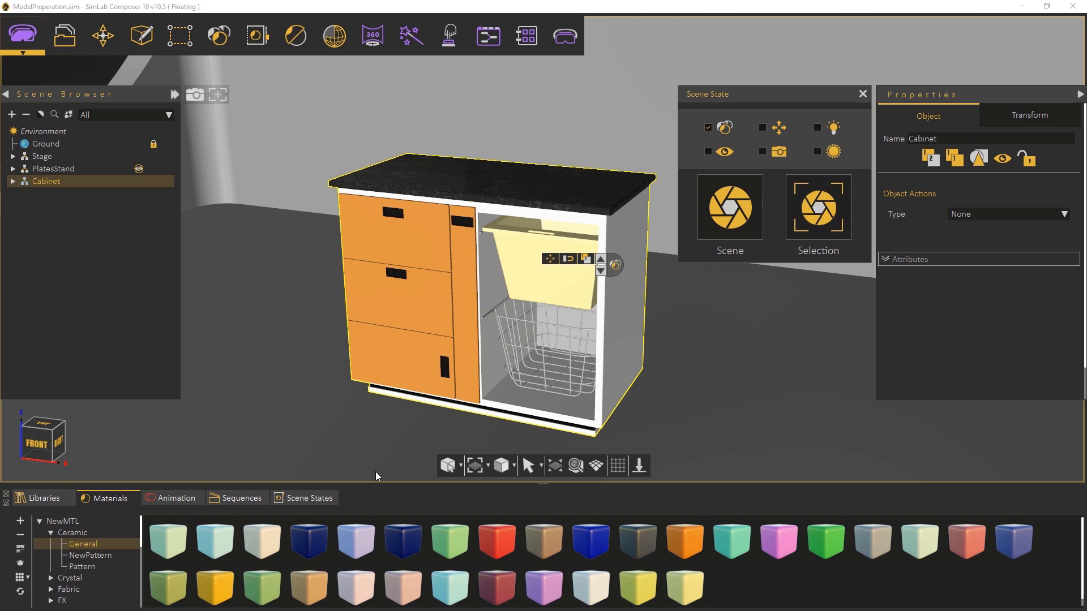
pyautogui.click(312, 498)
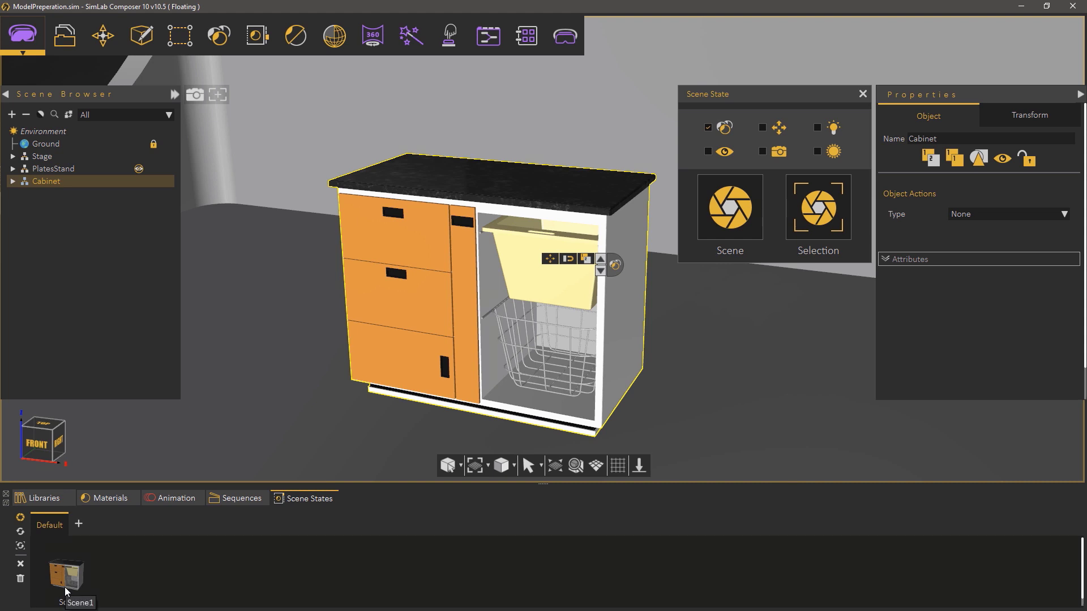
# - Change the drawer front material colour from orange to green
pyautogui.click(405, 293)
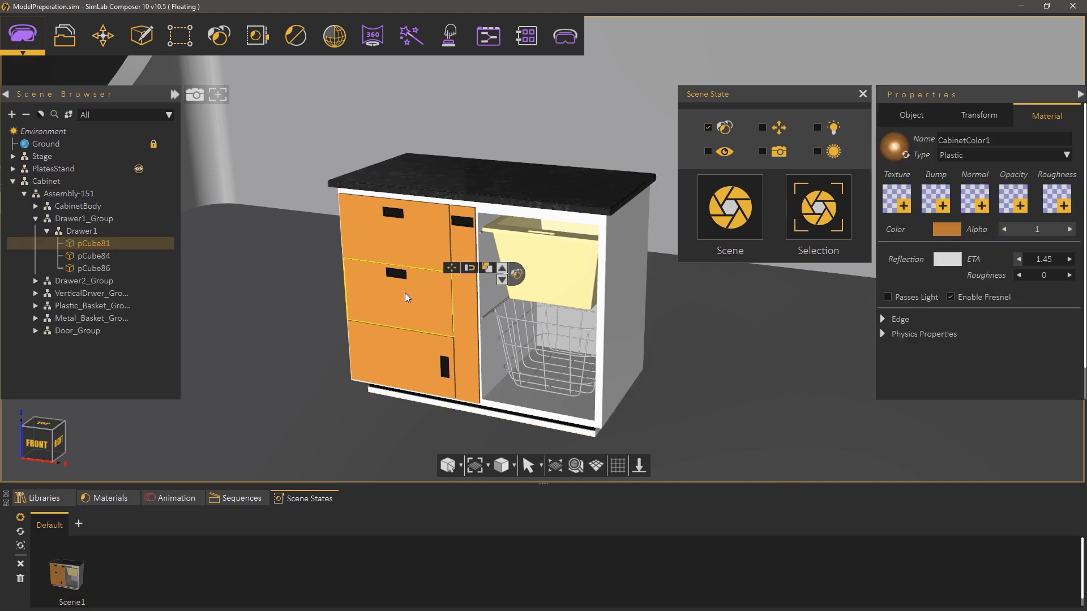
pyautogui.click(948, 230)
pyautogui.moveTo(935, 203)
pyautogui.mouseDown()
pyautogui.moveTo(897, 178)
pyautogui.moveTo(863, 179)
pyautogui.mouseUp()
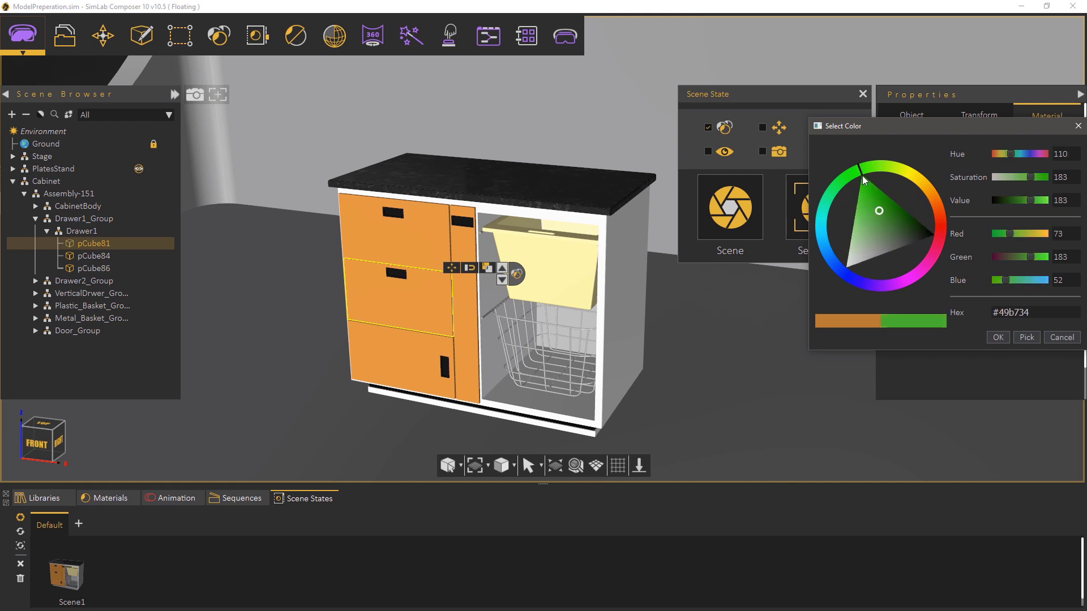
pyautogui.click(996, 337)
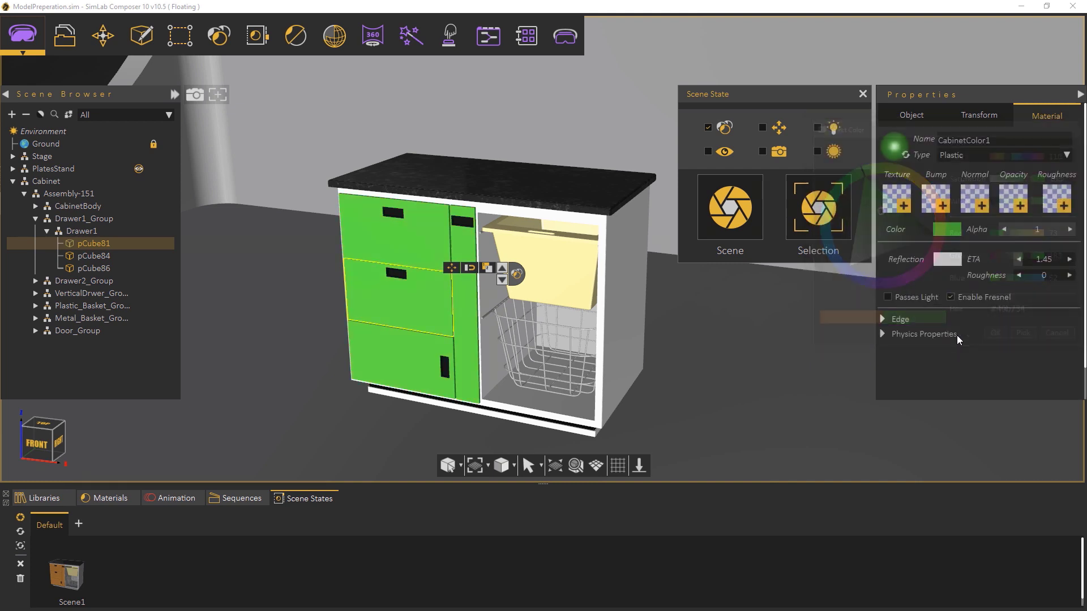
# - Turn the plastic basket strong red and capture the whole Cabinet as Scene2
pyautogui.click(579, 266)
pyautogui.click(944, 230)
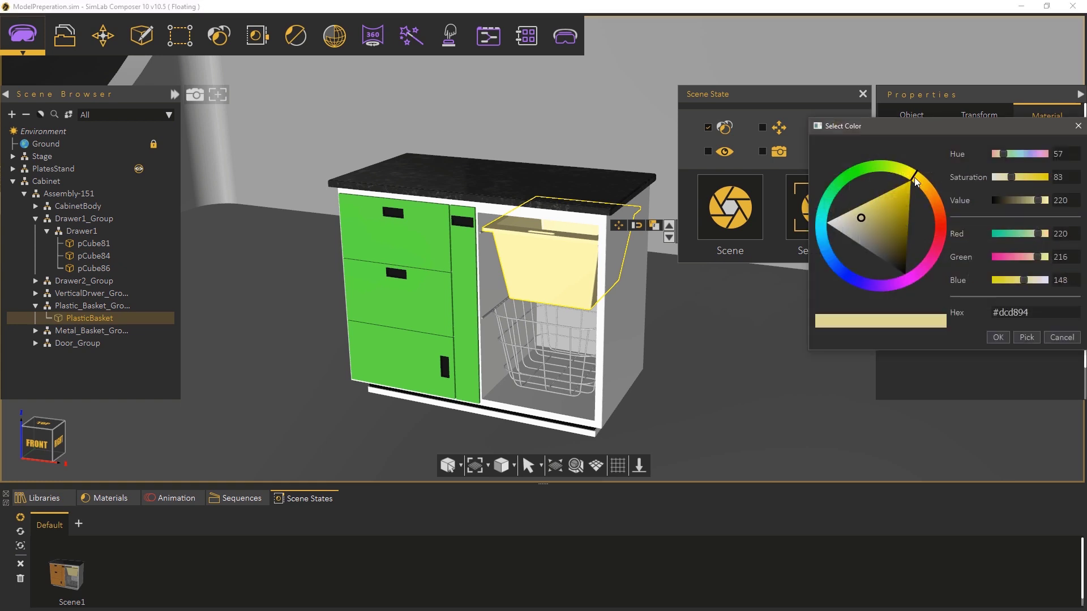
pyautogui.moveTo(915, 176); pyautogui.dragTo(941, 221)
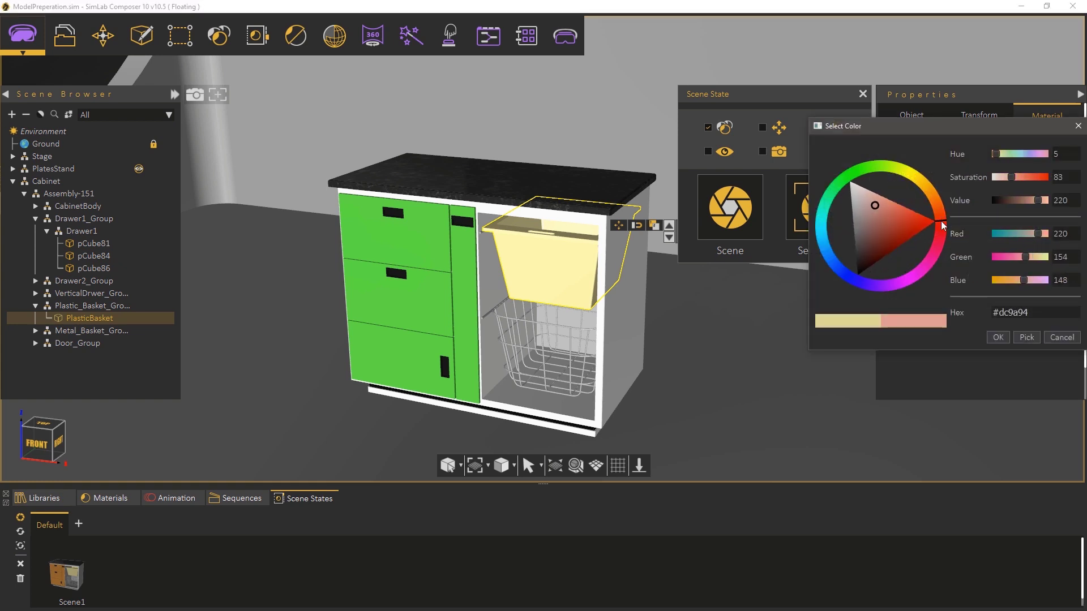
pyautogui.click(899, 226)
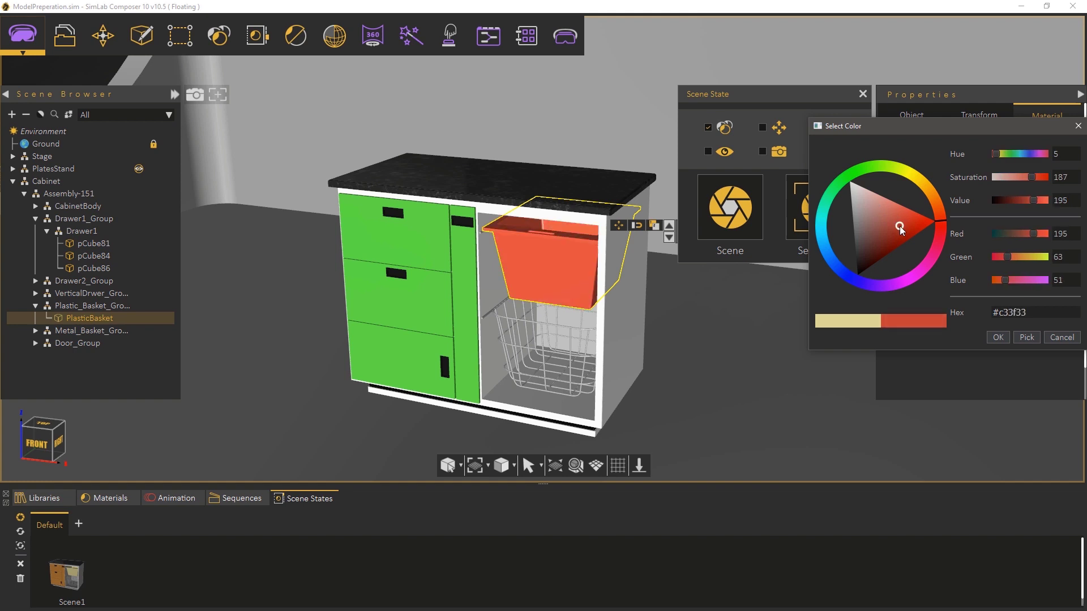
pyautogui.click(997, 338)
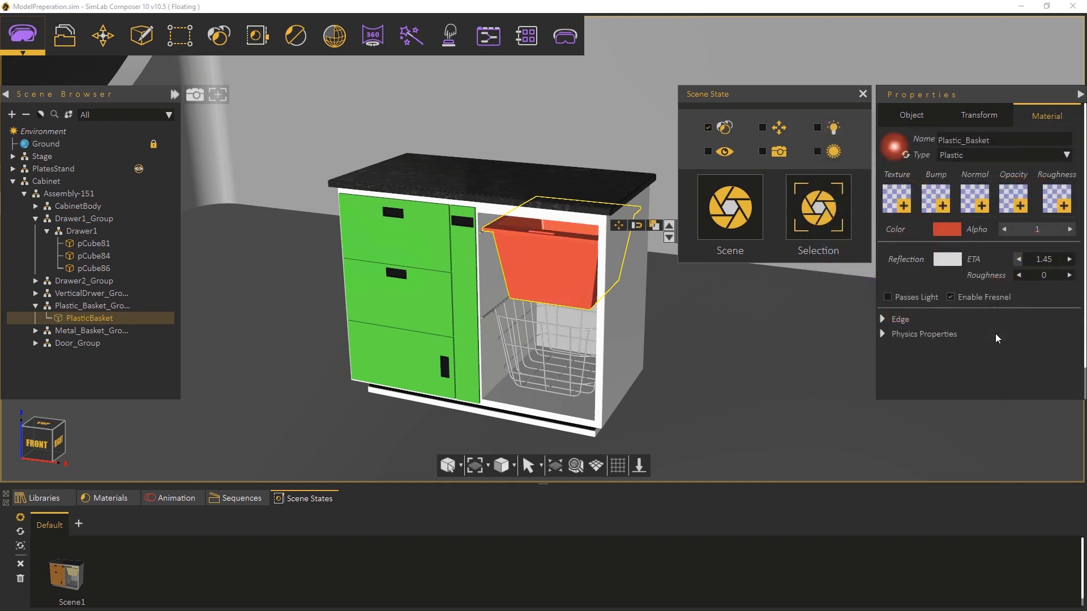
pyautogui.click(34, 182)
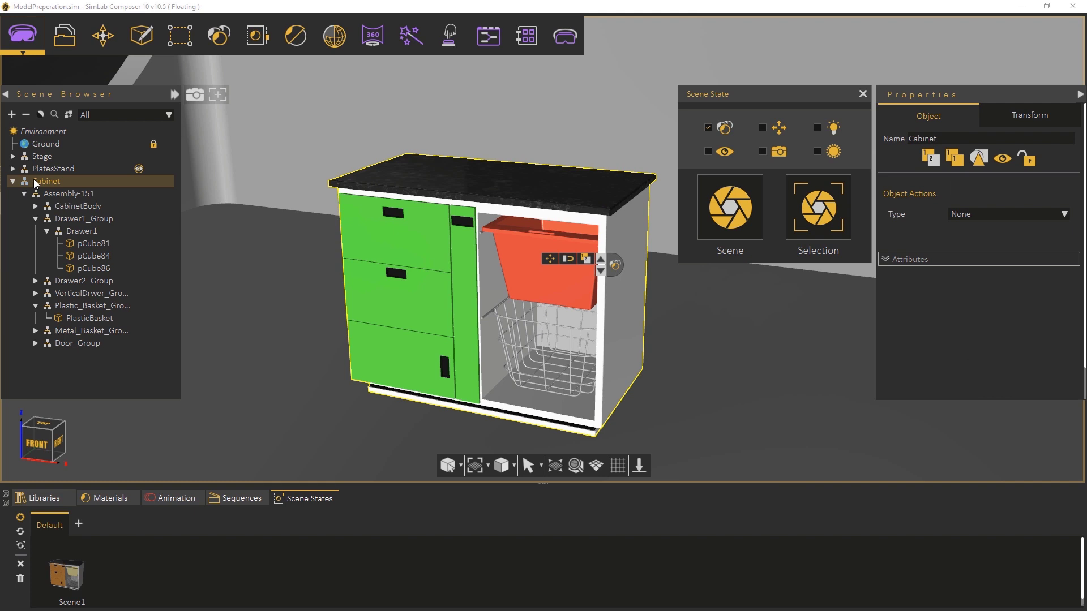
pyautogui.click(813, 207)
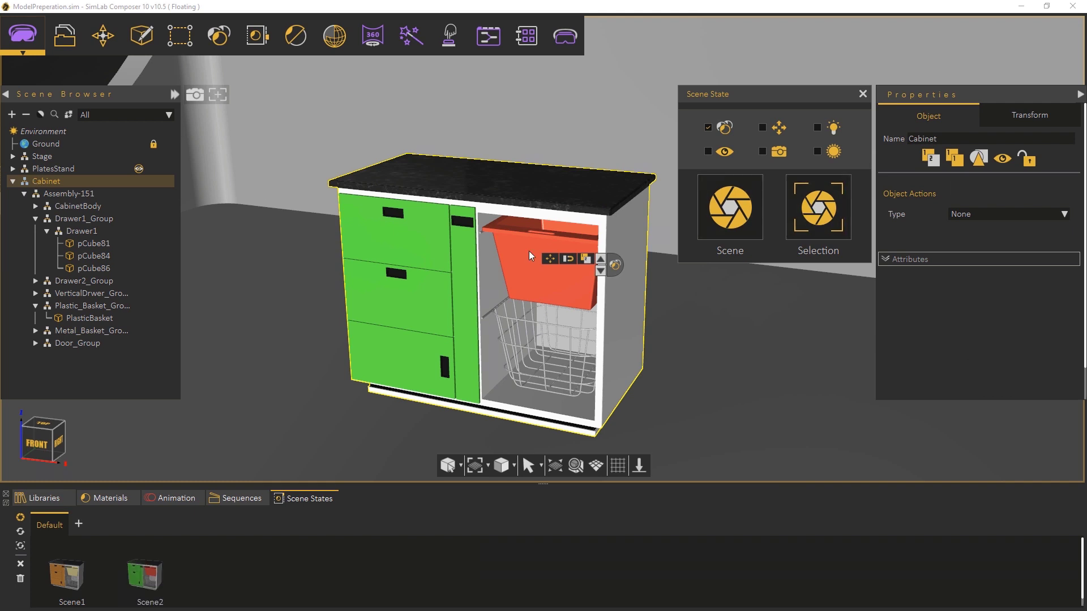
# - Recolour the drawer fronts and the plastic basket deep purple
pyautogui.click(470, 252)
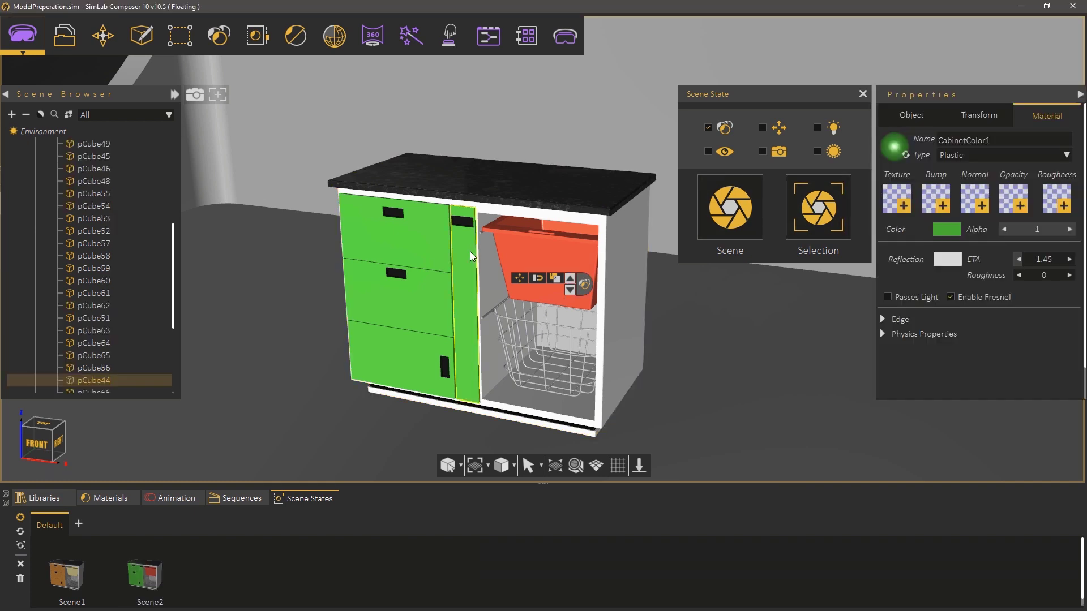
pyautogui.click(948, 229)
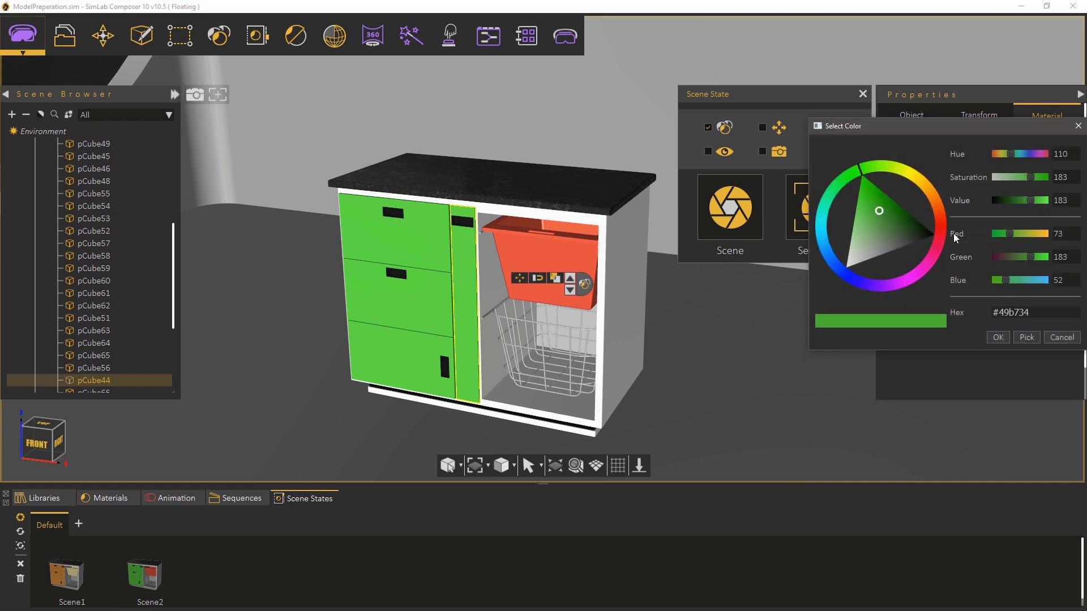
pyautogui.click(886, 289)
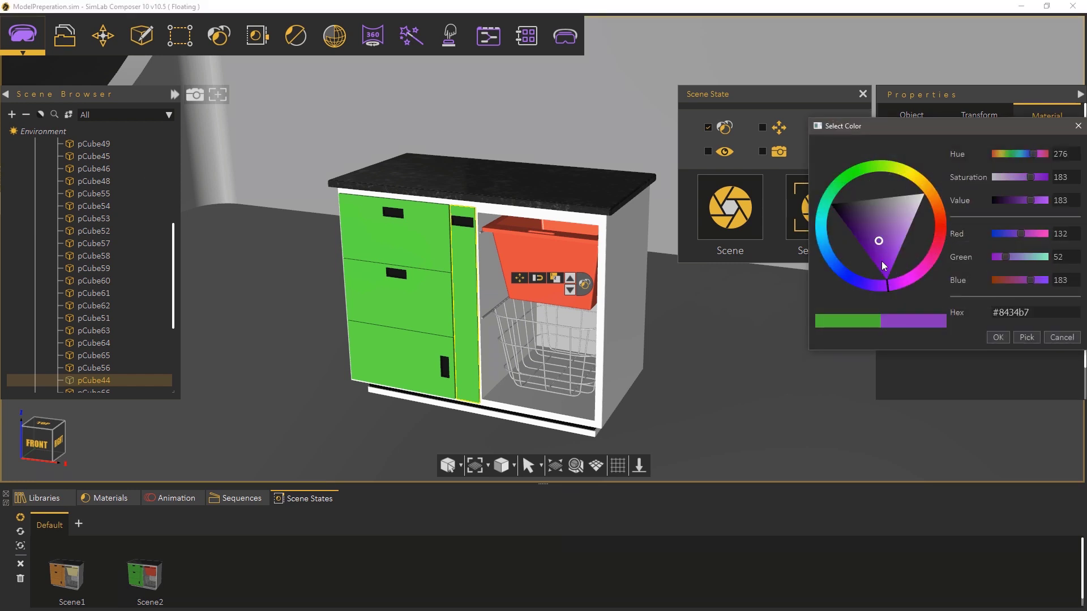
pyautogui.moveTo(878, 249); pyautogui.dragTo(873, 252)
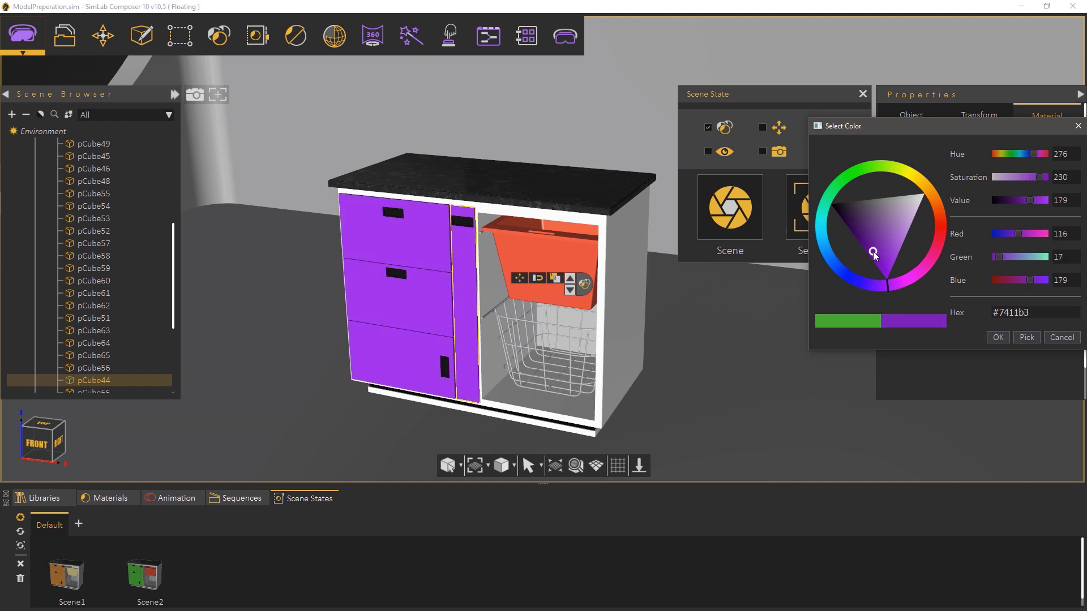
pyautogui.click(995, 336)
pyautogui.click(589, 249)
pyautogui.click(942, 232)
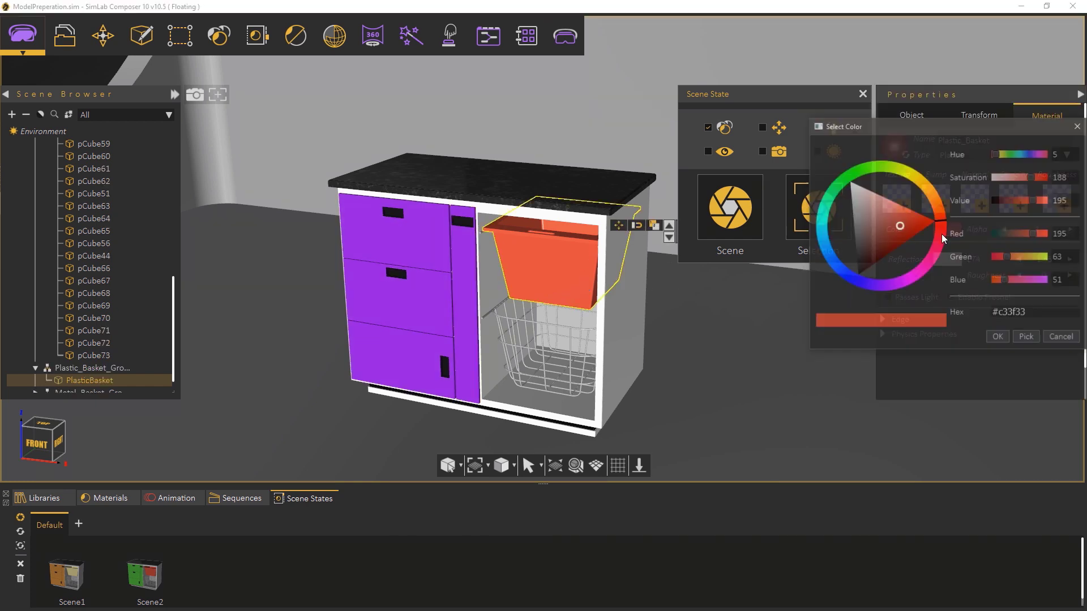
pyautogui.click(881, 281)
pyautogui.moveTo(879, 250); pyautogui.dragTo(868, 248)
pyautogui.click(997, 336)
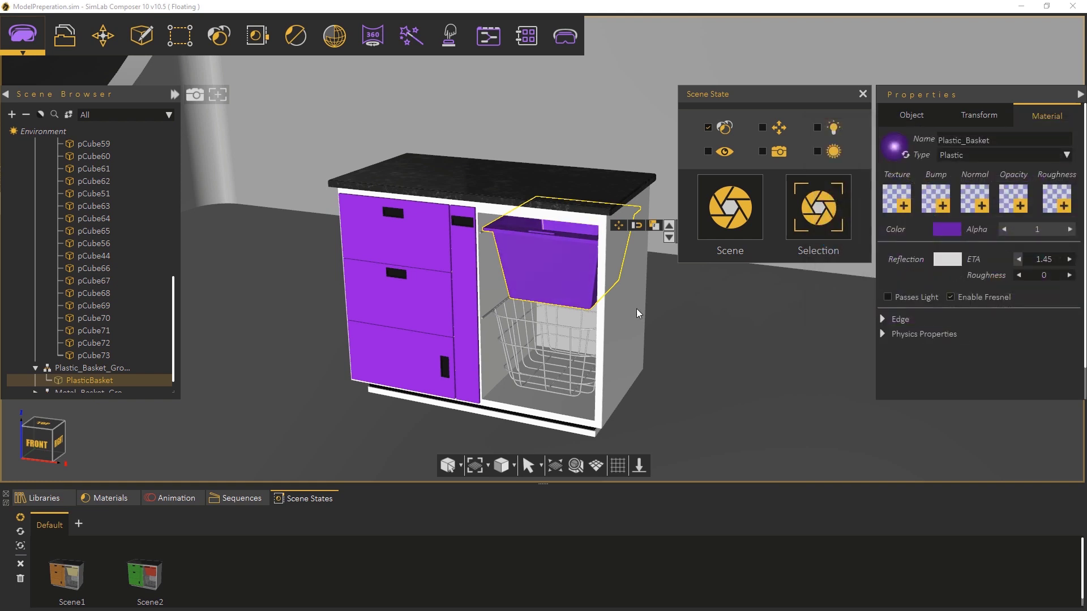
# - Darken the right side panel to near black and capture the whole Cabinet as Scene3
pyautogui.click(633, 306)
pyautogui.click(944, 229)
pyautogui.moveTo(853, 222); pyautogui.dragTo(853, 258)
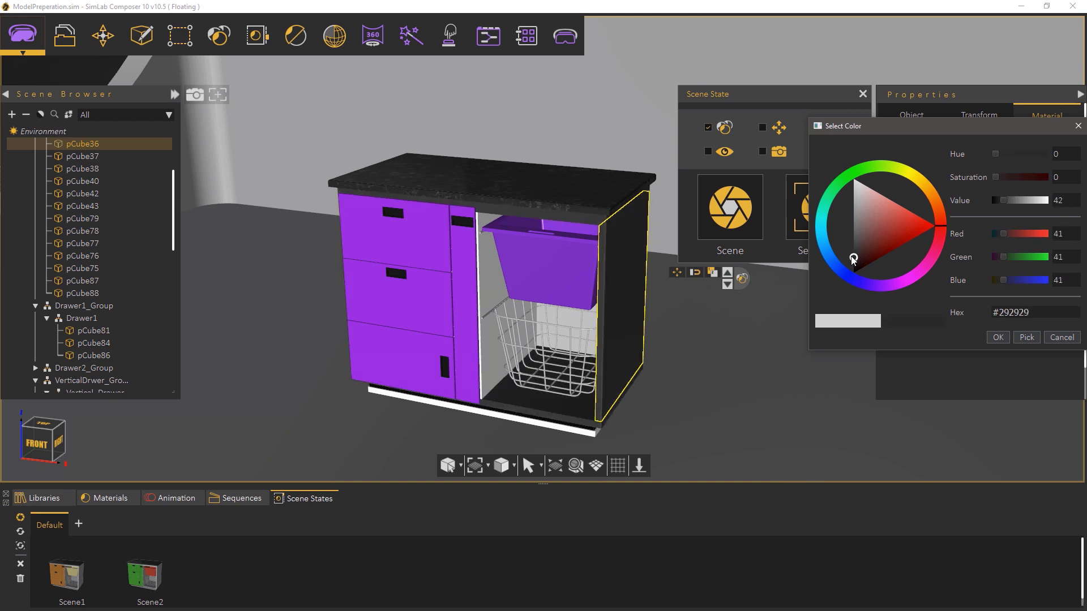
pyautogui.click(992, 335)
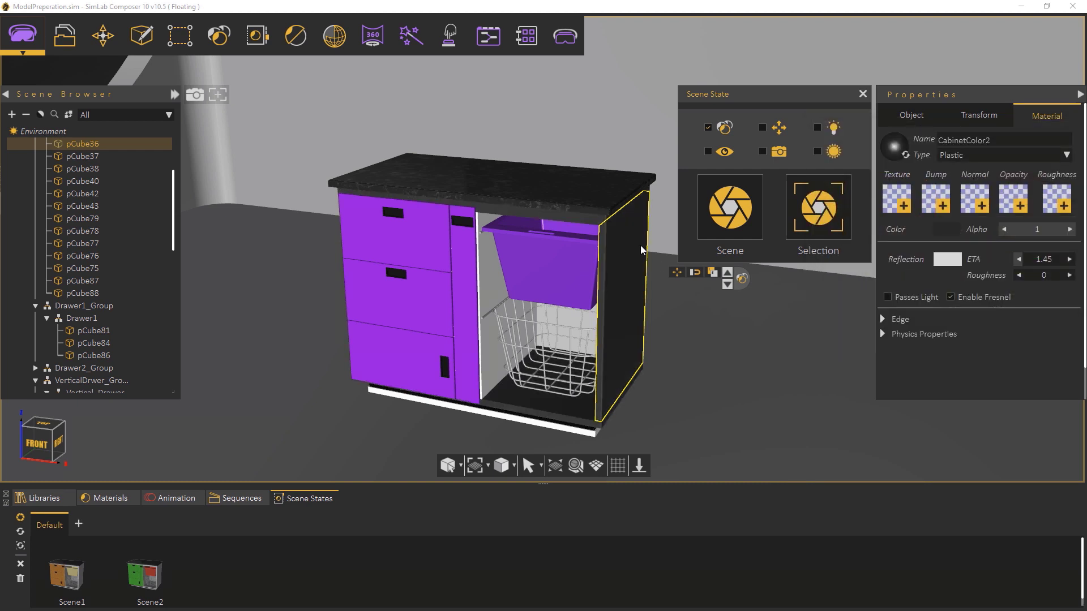
pyautogui.click(729, 274)
pyautogui.click(729, 274)
pyautogui.click(729, 274)
pyautogui.click(810, 225)
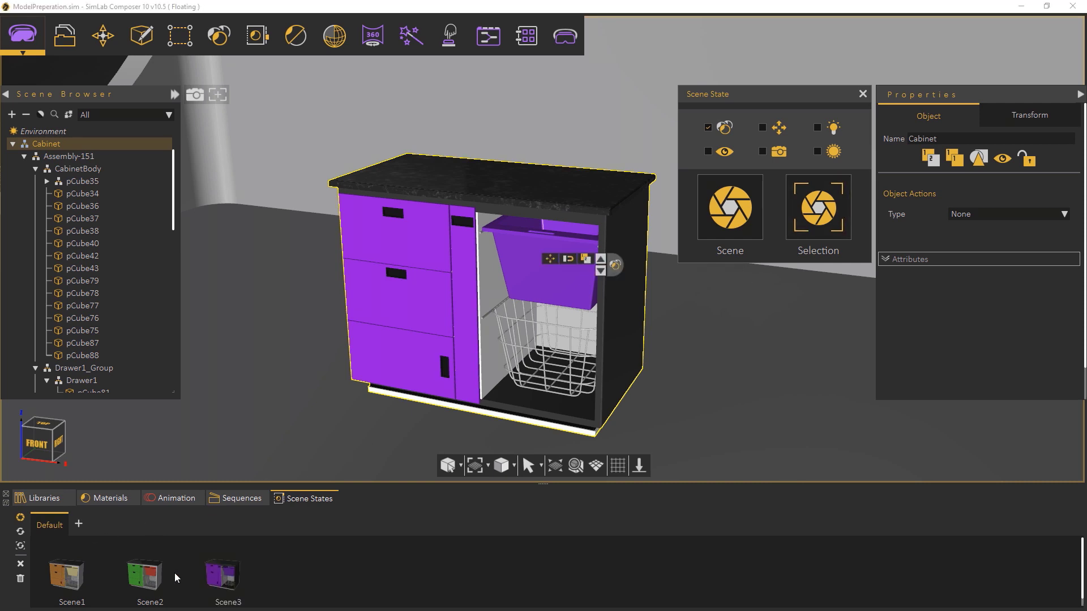
# - Rename Scene1, Scene2 and Scene3 to Orange, Green and Purple
pyautogui.click(73, 572)
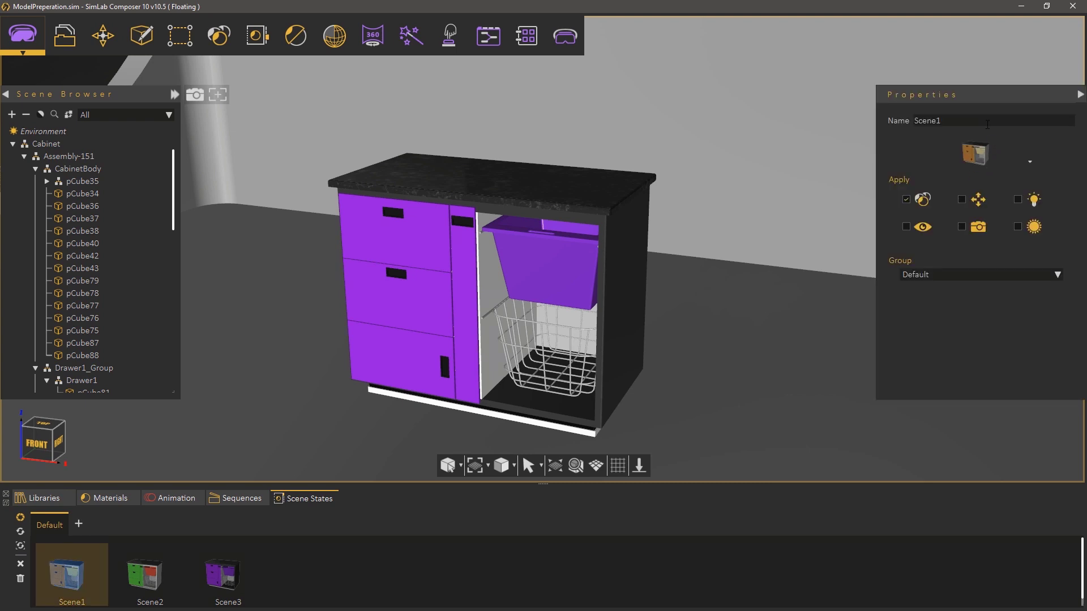
pyautogui.doubleClick(923, 121)
pyautogui.write('Orange')
pyautogui.press('Return')
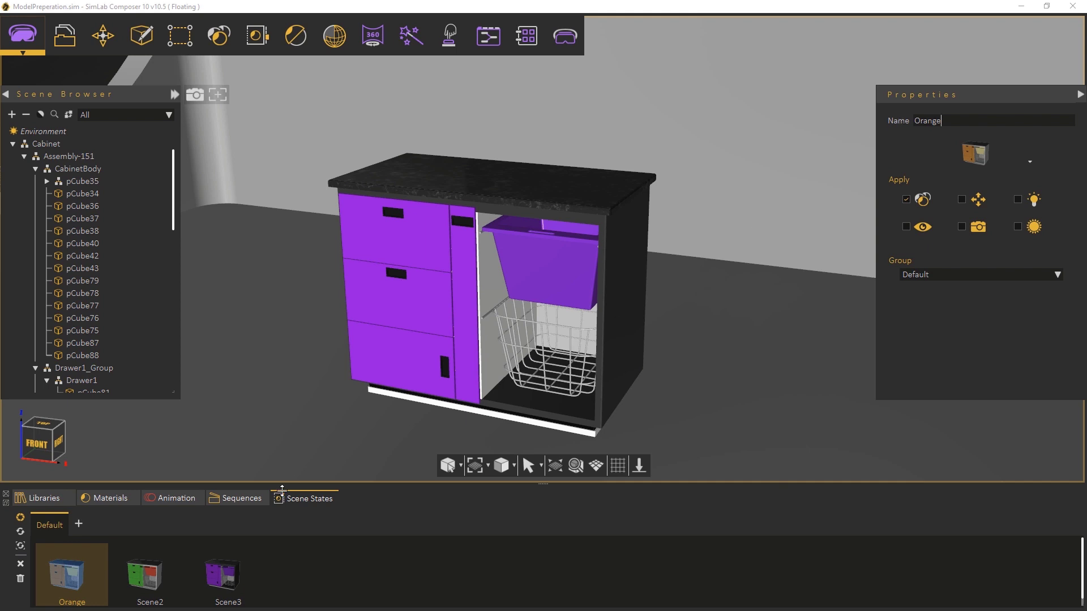
pyautogui.click(135, 583)
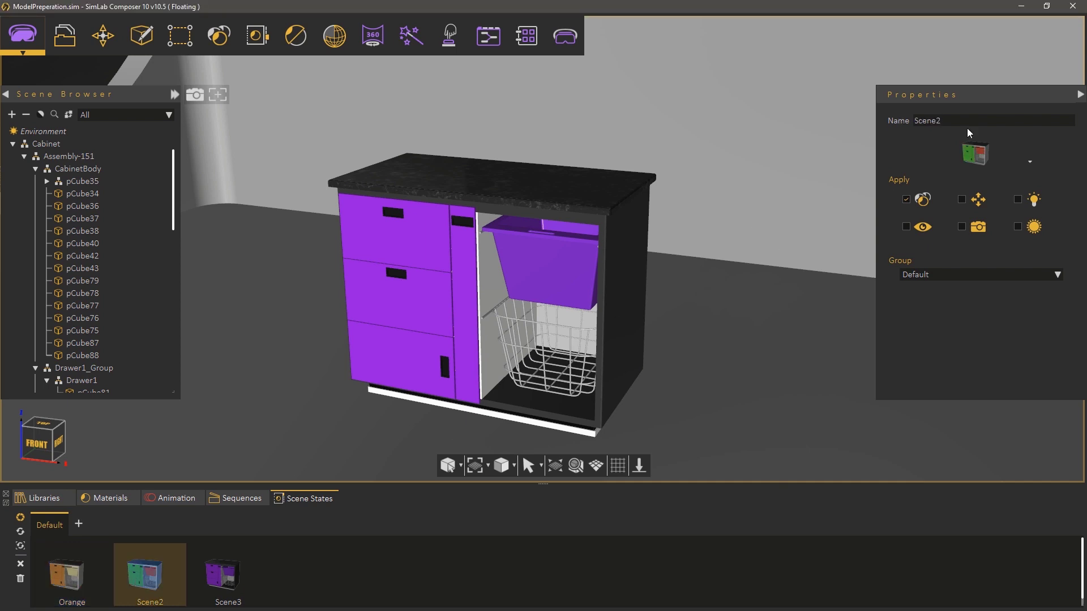
pyautogui.moveTo(940, 120); pyautogui.dragTo(904, 126)
pyautogui.write('Green')
pyautogui.press('Return')
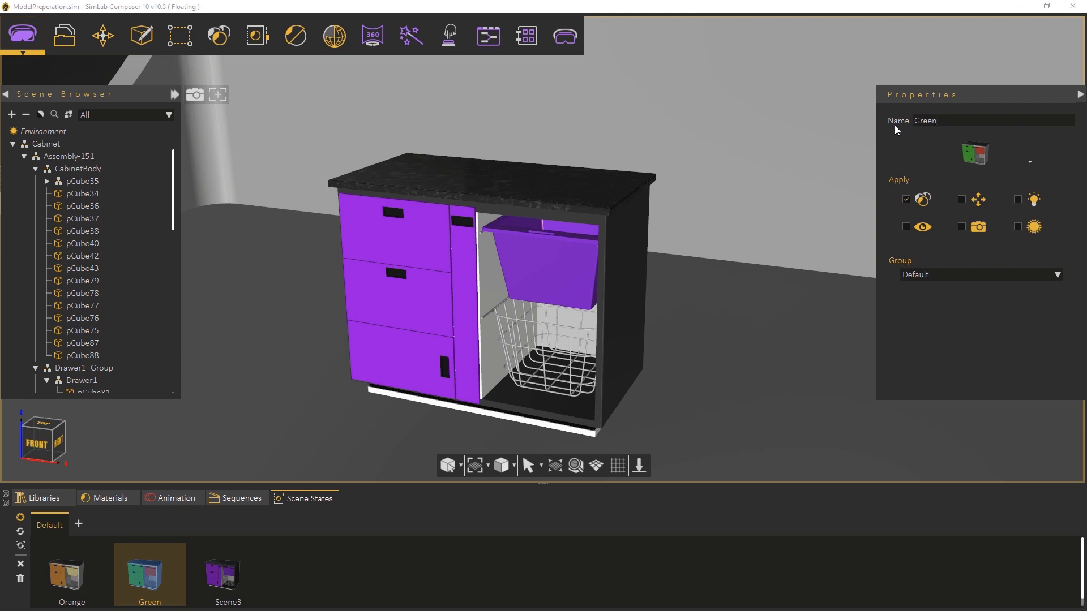
pyautogui.click(215, 580)
pyautogui.moveTo(972, 123); pyautogui.dragTo(883, 121)
pyautogui.write('Purple')
pyautogui.press('Return')
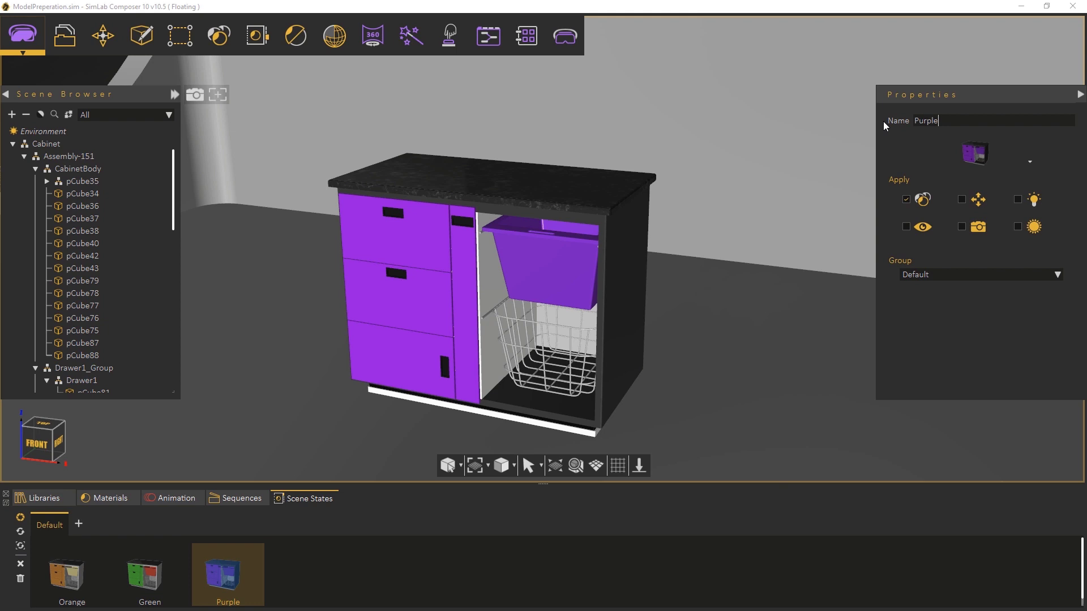
# - Apply the Green, Orange and Purple states in turn, ending on Orange
pyautogui.moveTo(156, 577); pyautogui.dragTo(333, 344)
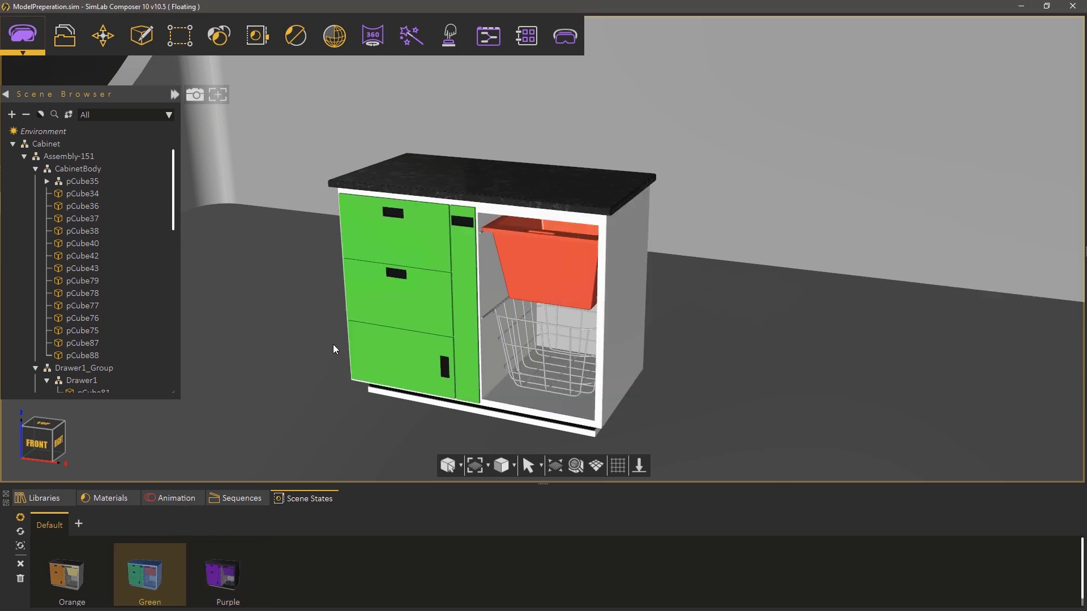
pyautogui.moveTo(86, 561); pyautogui.dragTo(374, 343)
pyautogui.moveTo(231, 576); pyautogui.dragTo(422, 260)
pyautogui.moveTo(101, 552); pyautogui.dragTo(359, 253)
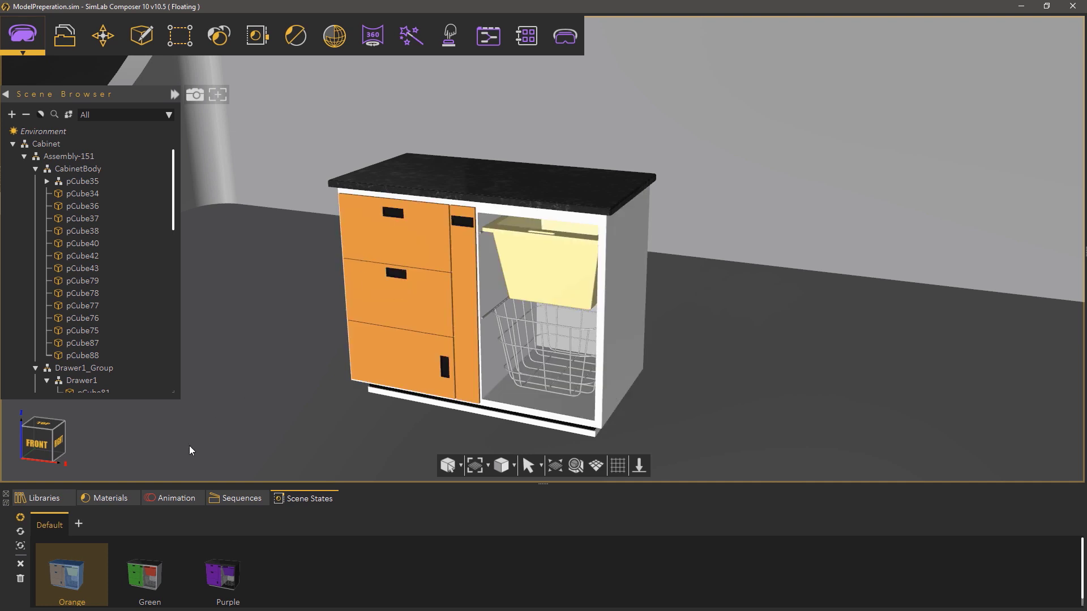
# - Add a new scene-state group and name it Configurations
pyautogui.click(79, 523)
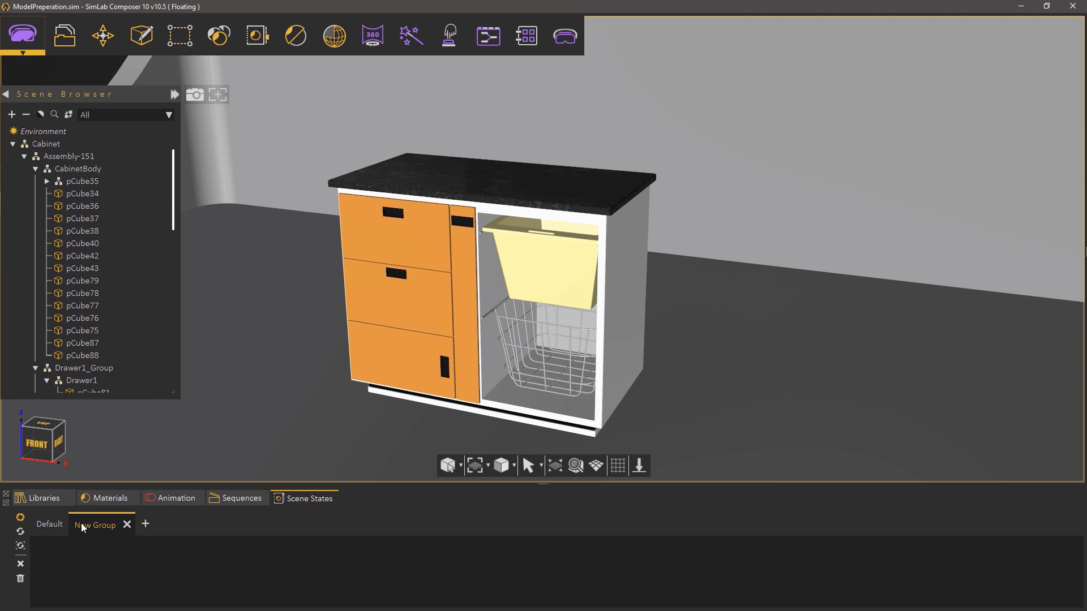
pyautogui.doubleClick(93, 525)
pyautogui.write('C')
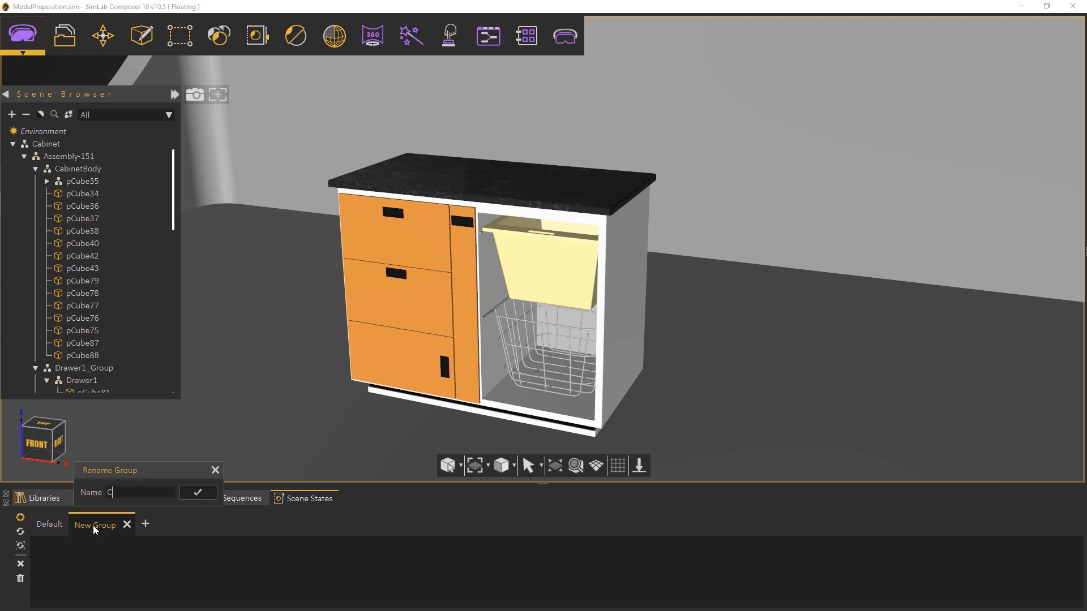
pyautogui.write('onfigurations')
pyautogui.click(190, 494)
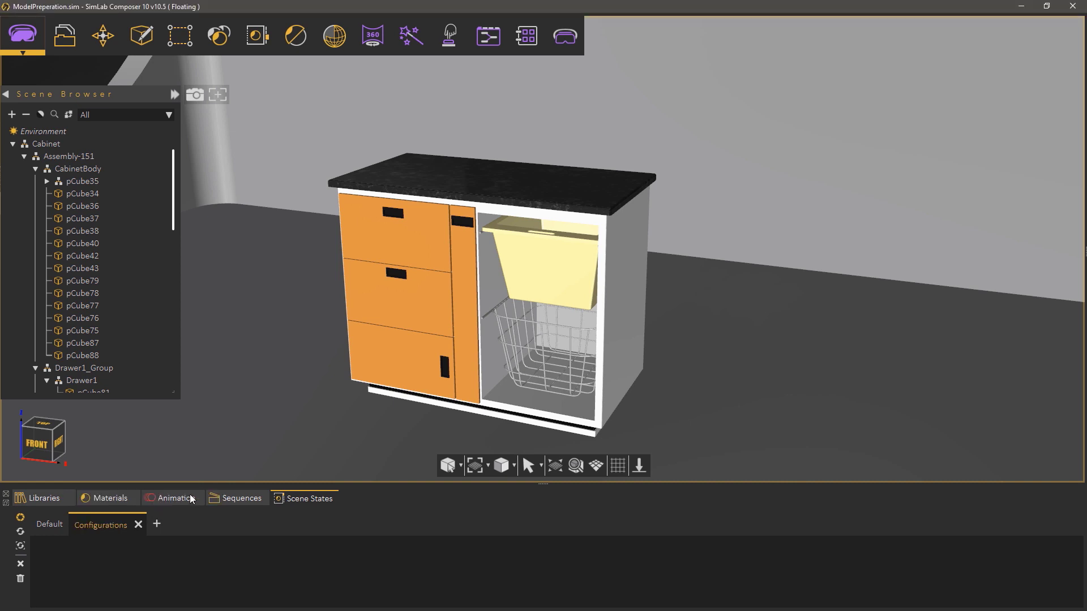
# - Capture the Cabinet's current layout as Scene12 with object transforms recorded
pyautogui.click(46, 145)
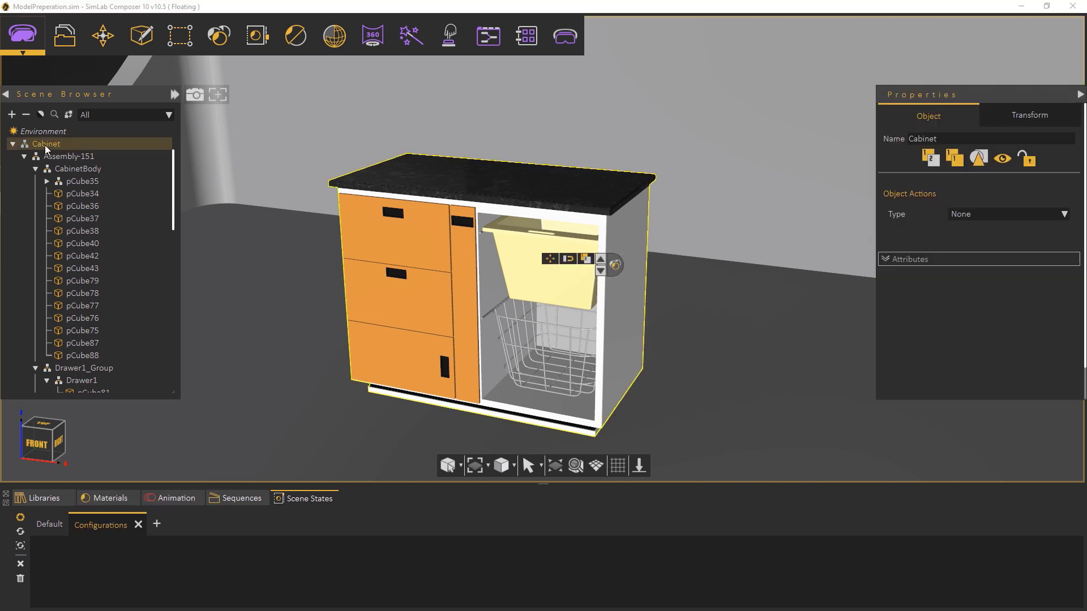
pyautogui.click(259, 37)
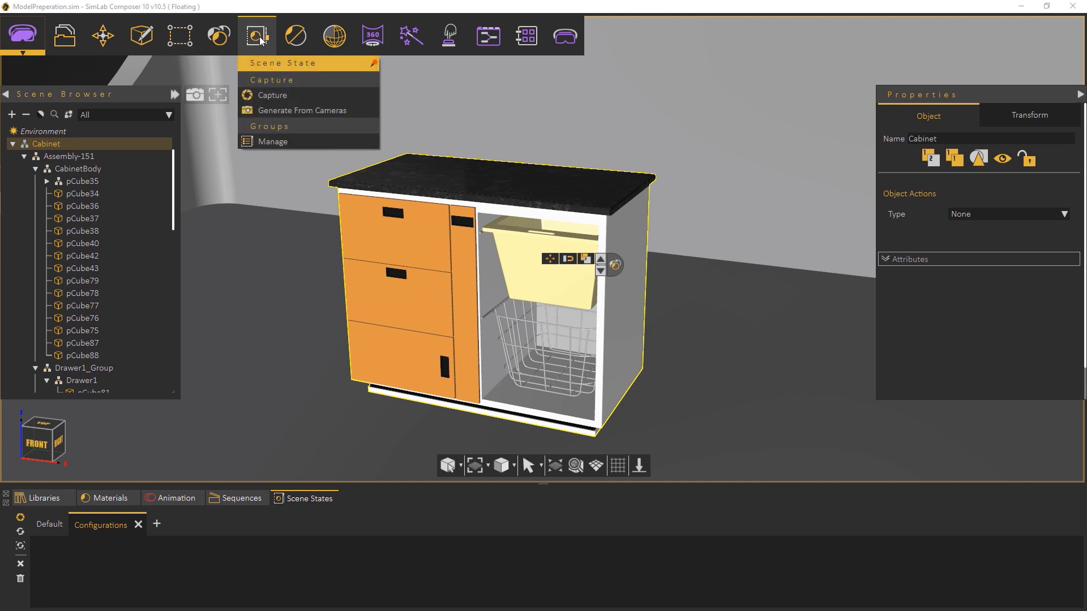
pyautogui.click(274, 96)
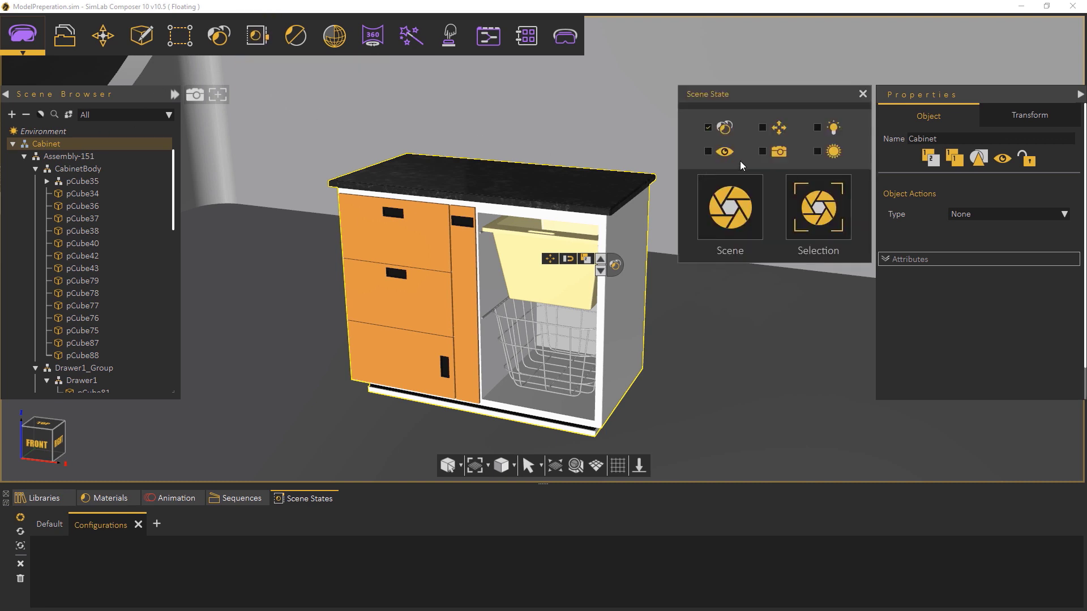
pyautogui.click(762, 129)
pyautogui.click(808, 220)
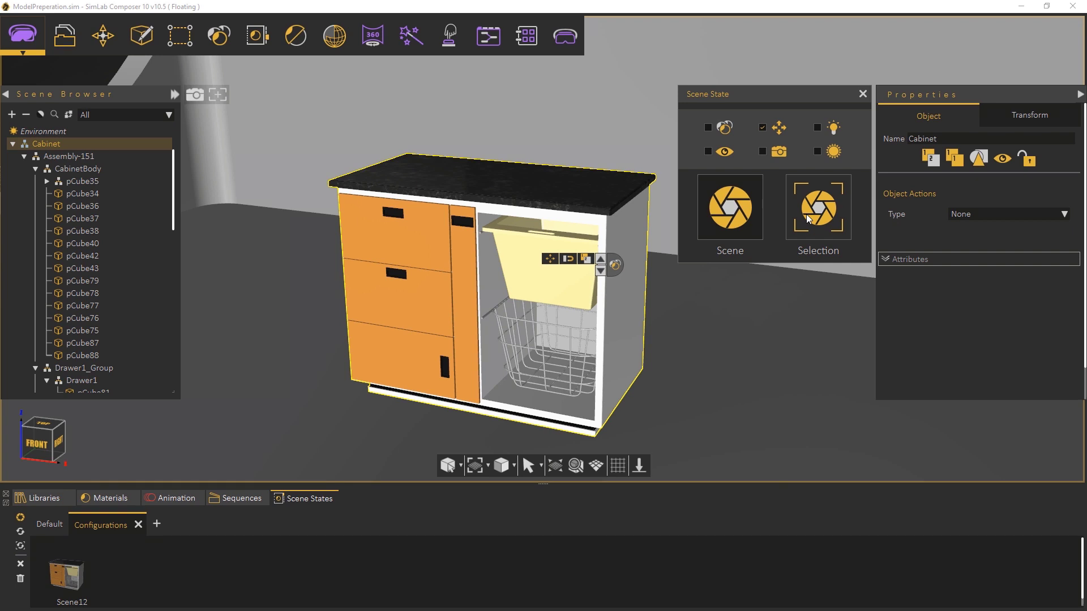
pyautogui.moveTo(471, 365); pyautogui.dragTo(422, 306, button='middle')
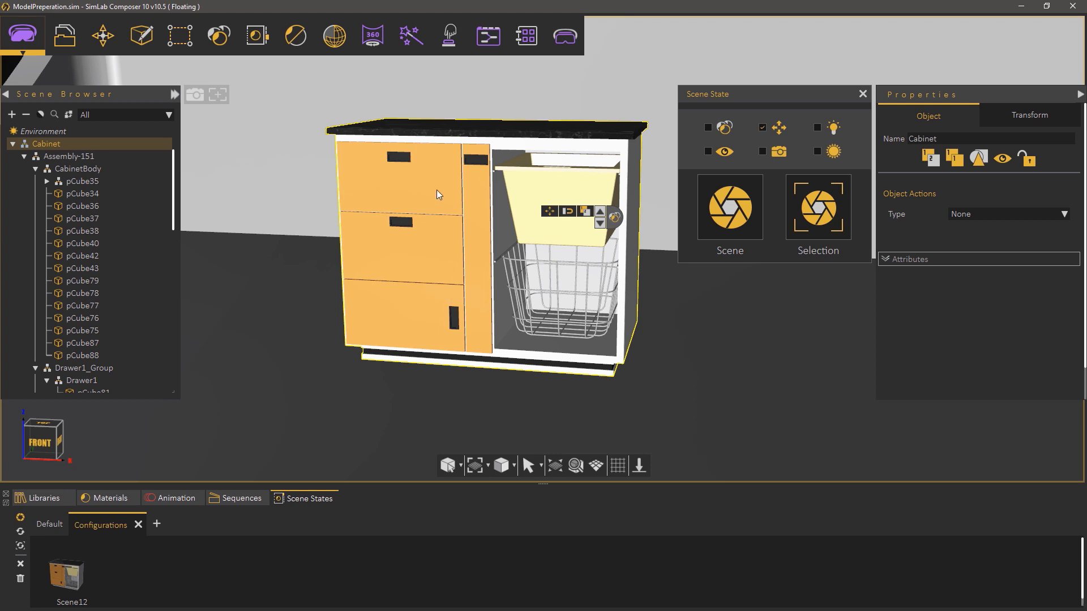
# - Lift the Door_Group above the countertop
pyautogui.click(401, 310)
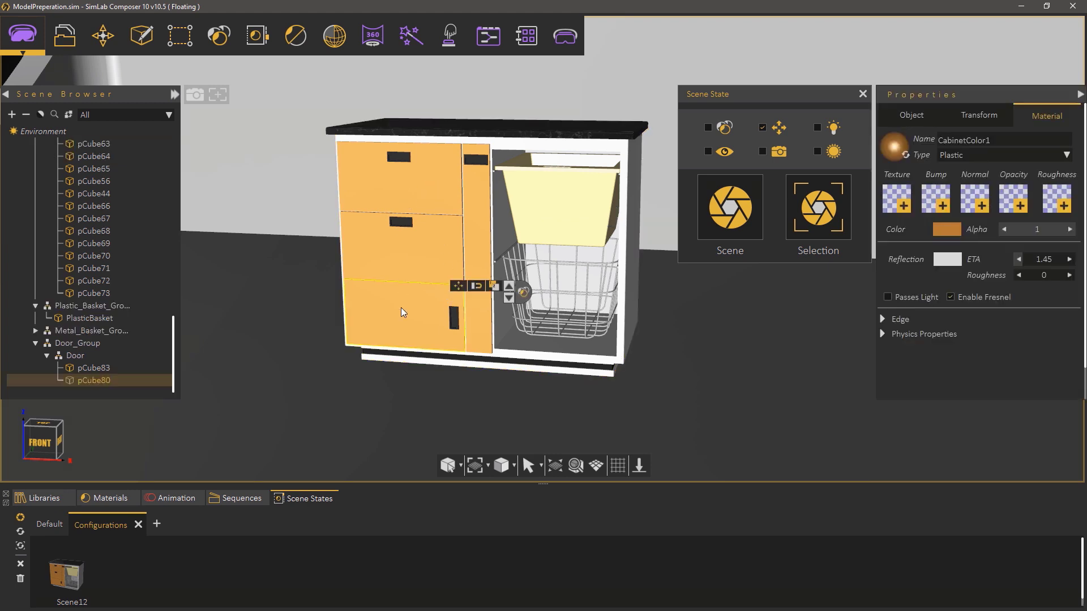
pyautogui.click(84, 343)
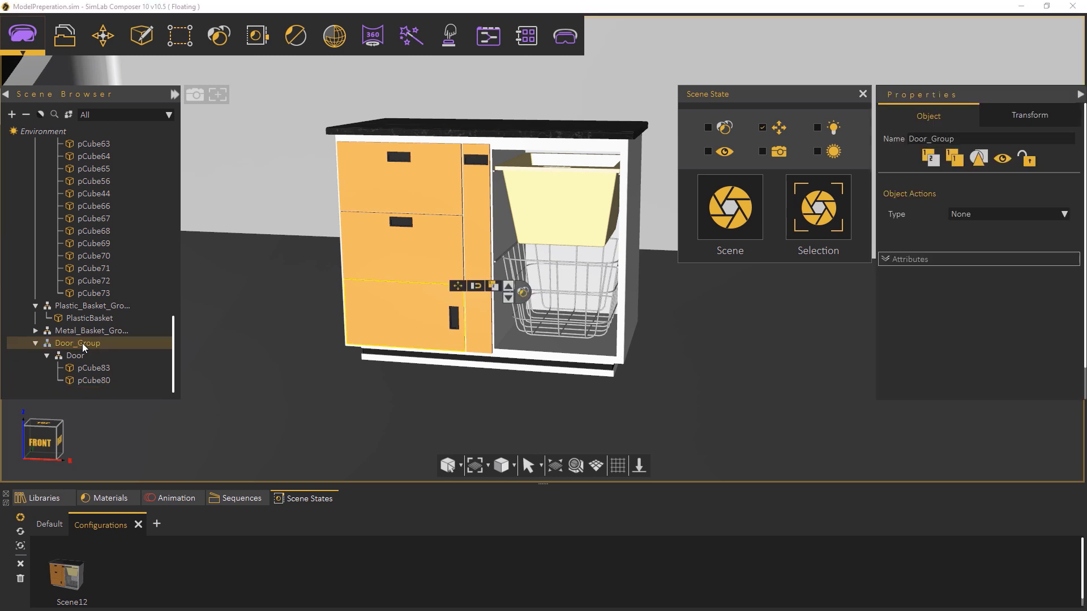
pyautogui.scroll(2, 321, 219)
pyautogui.click(354, 286)
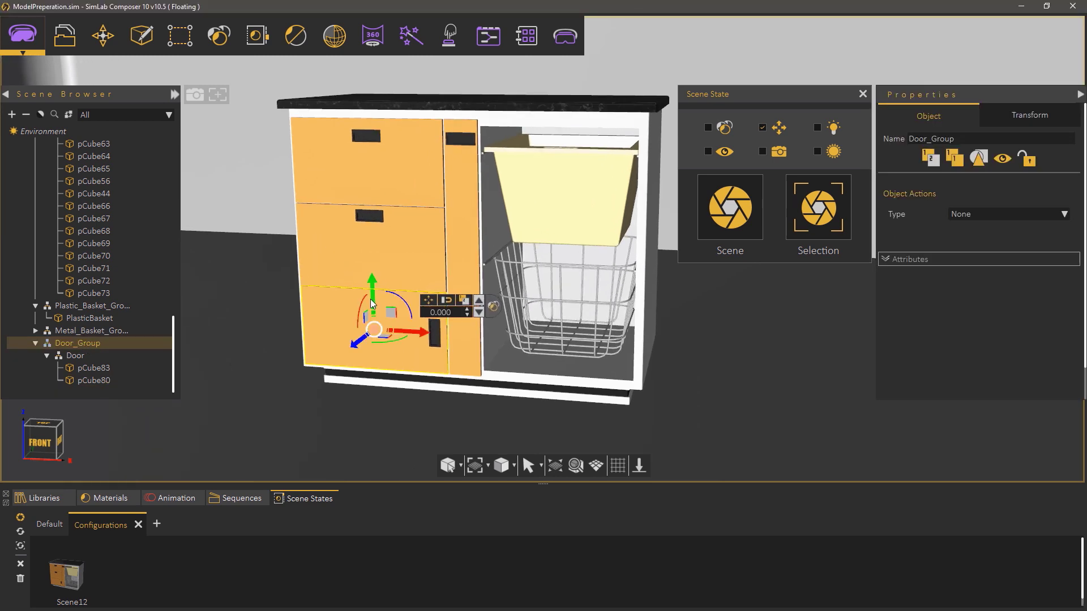
pyautogui.moveTo(373, 301); pyautogui.dragTo(428, 161)
pyautogui.moveTo(427, 157); pyautogui.dragTo(439, 188, button='middle')
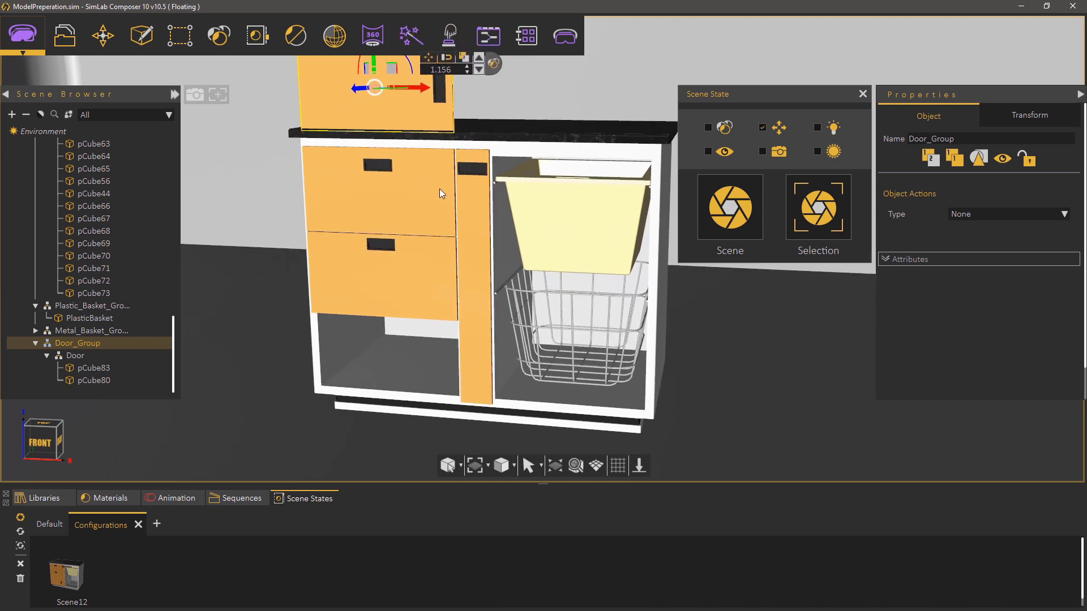
# - Move Drawer1_Group and Drawer2_Group down into the lower slots
pyautogui.click(439, 188)
pyautogui.scroll(3, 105, 229)
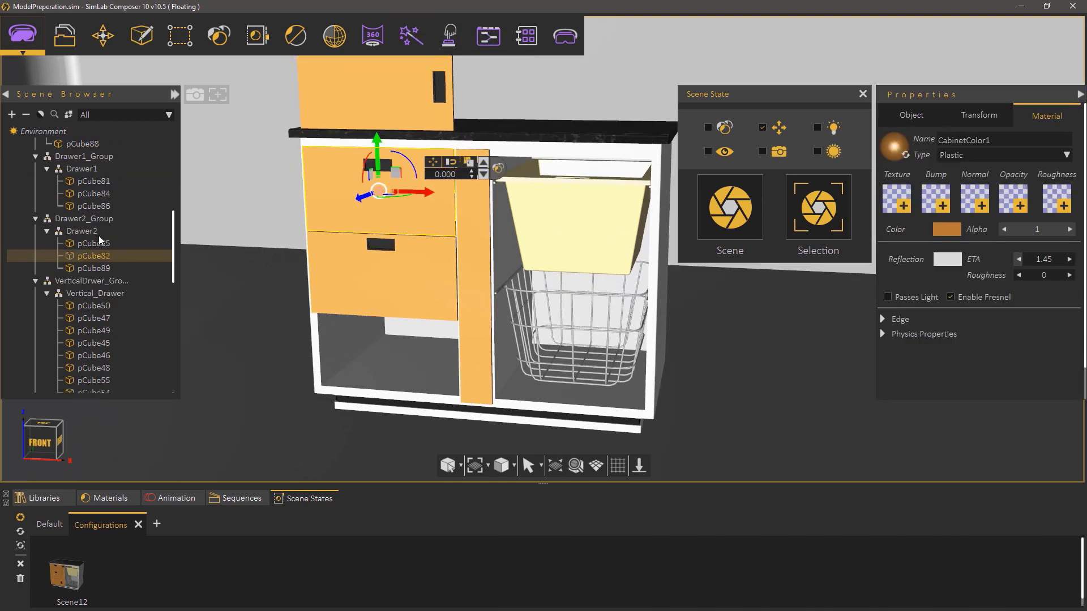
pyautogui.click(82, 219)
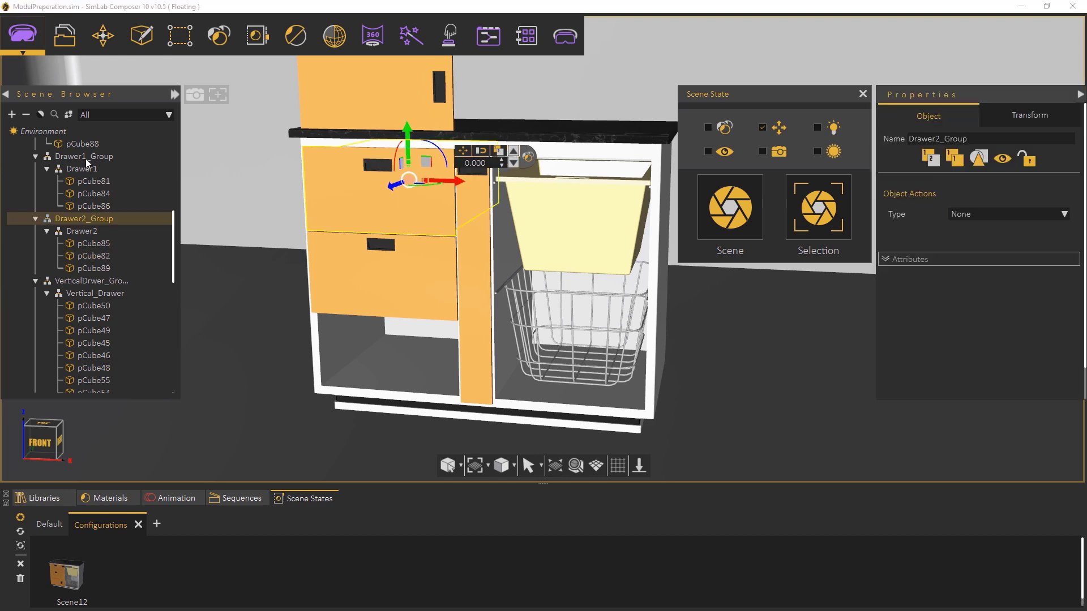
pyautogui.keyDown('ctrl'); pyautogui.click(86, 158); pyautogui.keyUp('ctrl')
pyautogui.moveTo(408, 174); pyautogui.dragTo(396, 259)
pyautogui.moveTo(527, 187); pyautogui.dragTo(442, 177, button='middle')
# - Lower the Door_Group into the empty top slot and select the whole Cabinet
pyautogui.click(430, 161)
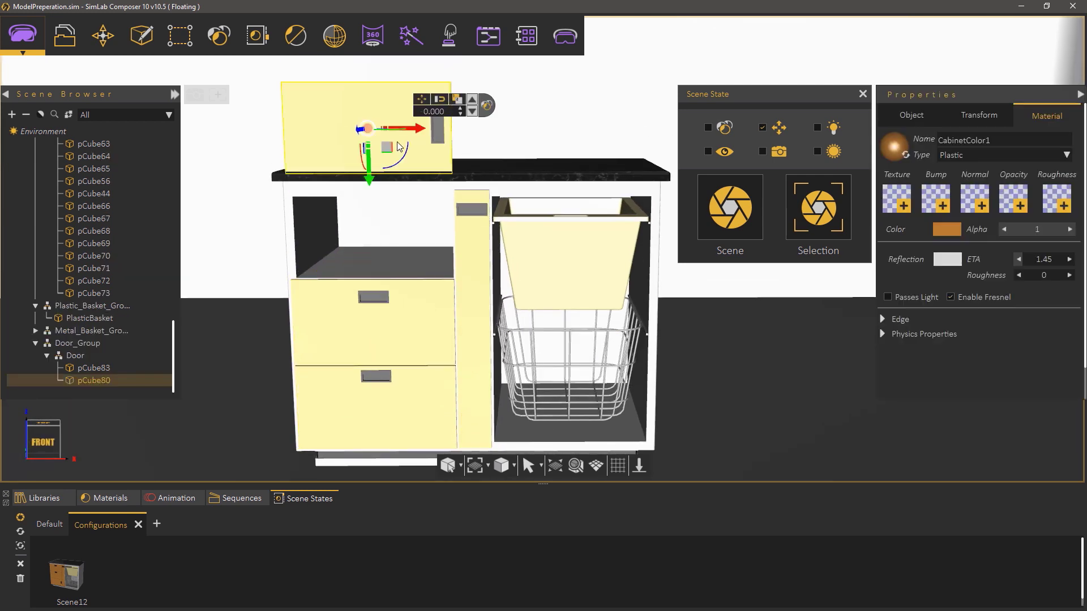
pyautogui.click(86, 346)
pyautogui.moveTo(371, 184); pyautogui.dragTo(371, 305)
pyautogui.moveTo(444, 318); pyautogui.dragTo(322, 338, button='middle')
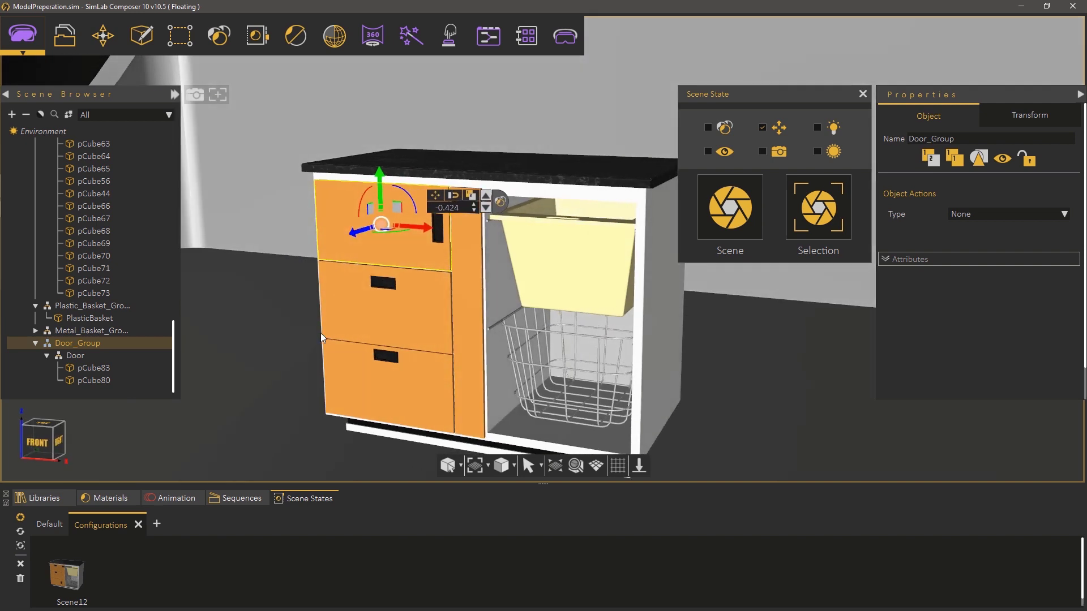
pyautogui.click(485, 196)
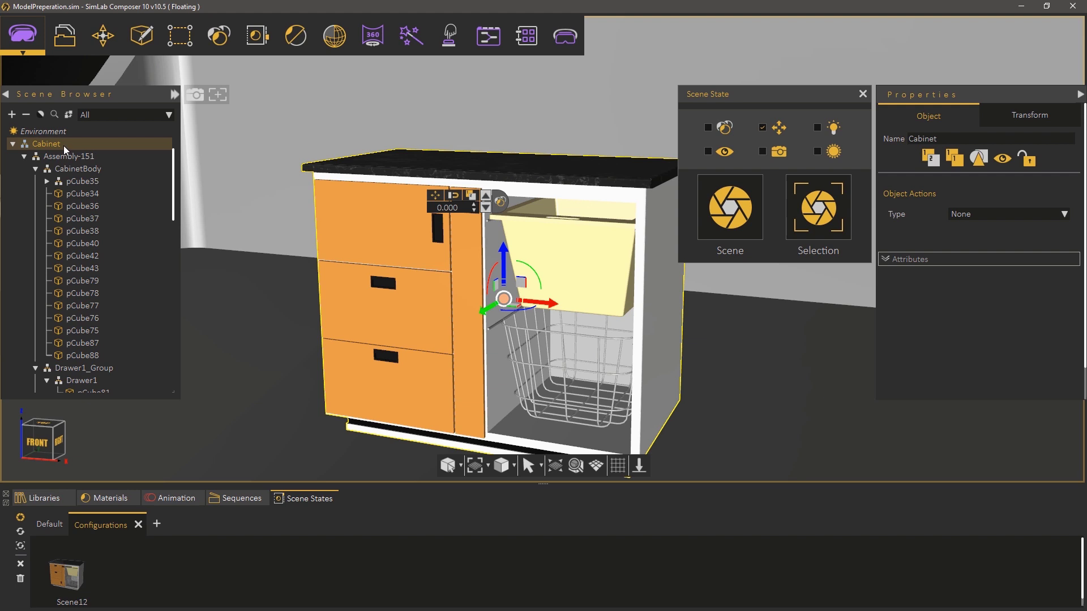
# - Capture the door-on-top layout as Scene13, then lower the plastic basket group
pyautogui.click(814, 226)
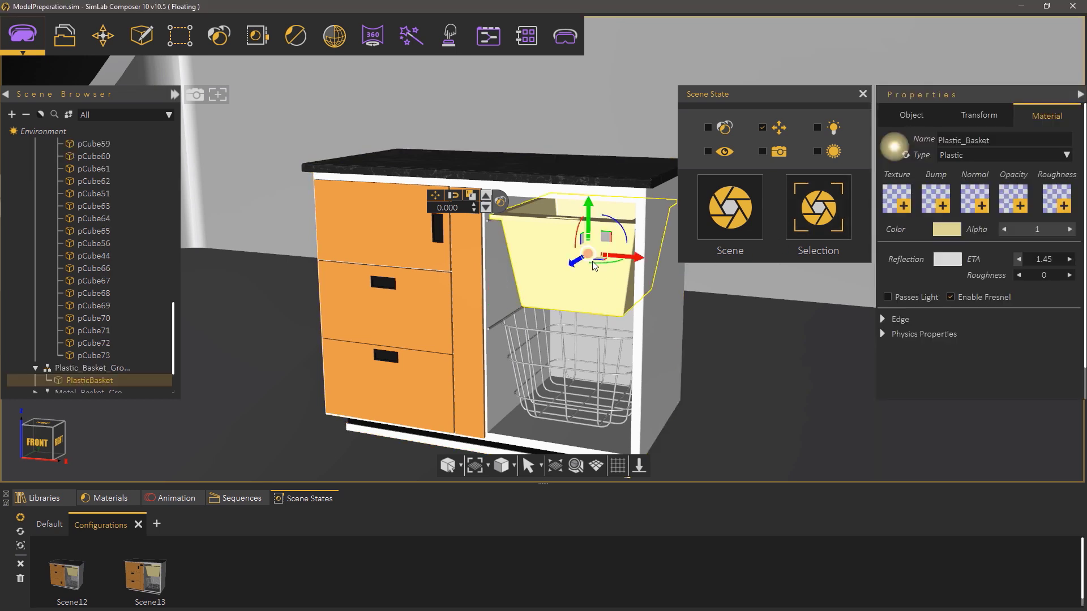
pyautogui.click(594, 274)
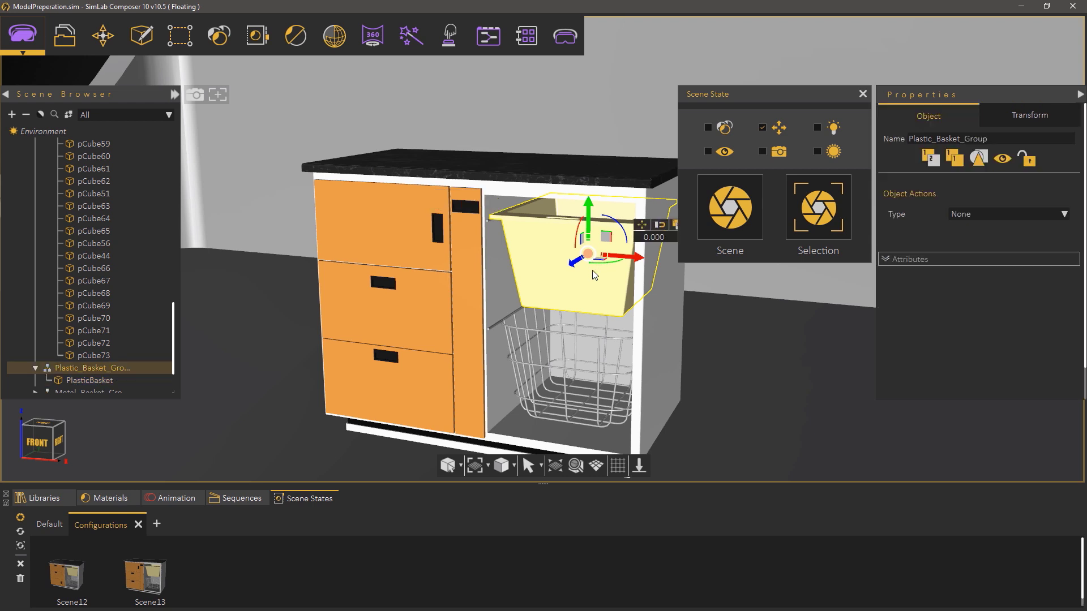
pyautogui.moveTo(584, 279); pyautogui.dragTo(573, 179, button='middle')
pyautogui.moveTo(573, 179); pyautogui.dragTo(565, 279)
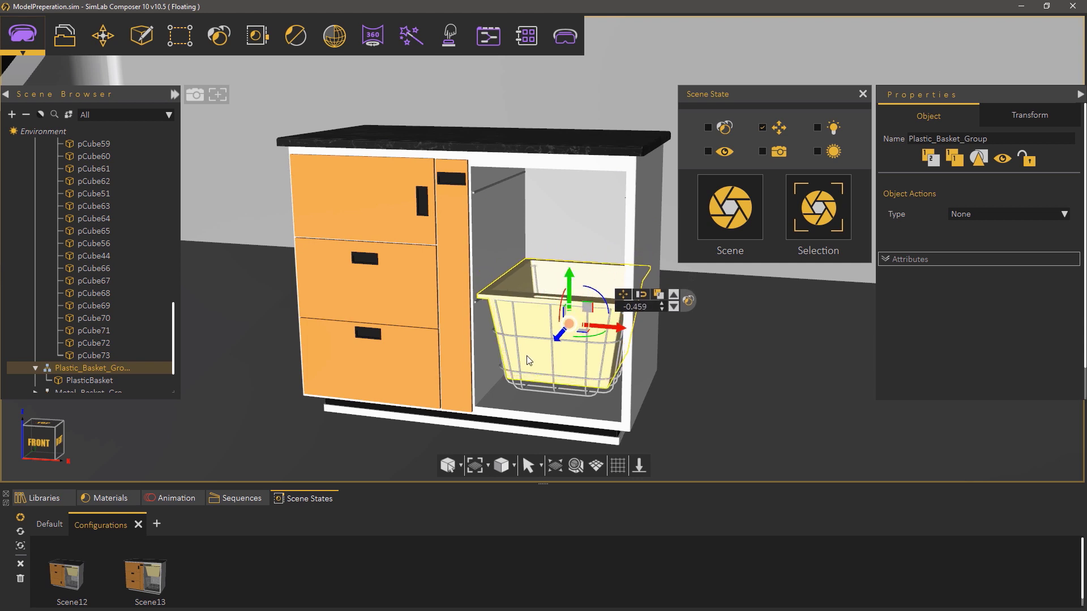
# - Raise the Metal_Basket_Group to the upper position and capture the Cabinet as Scene14
pyautogui.click(552, 360)
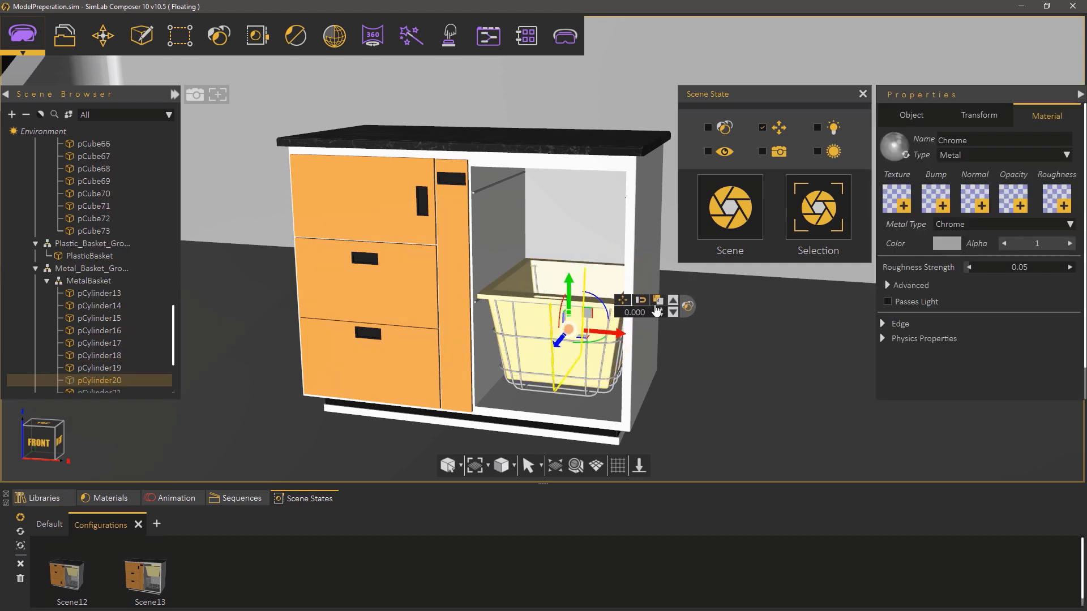
pyautogui.click(672, 302)
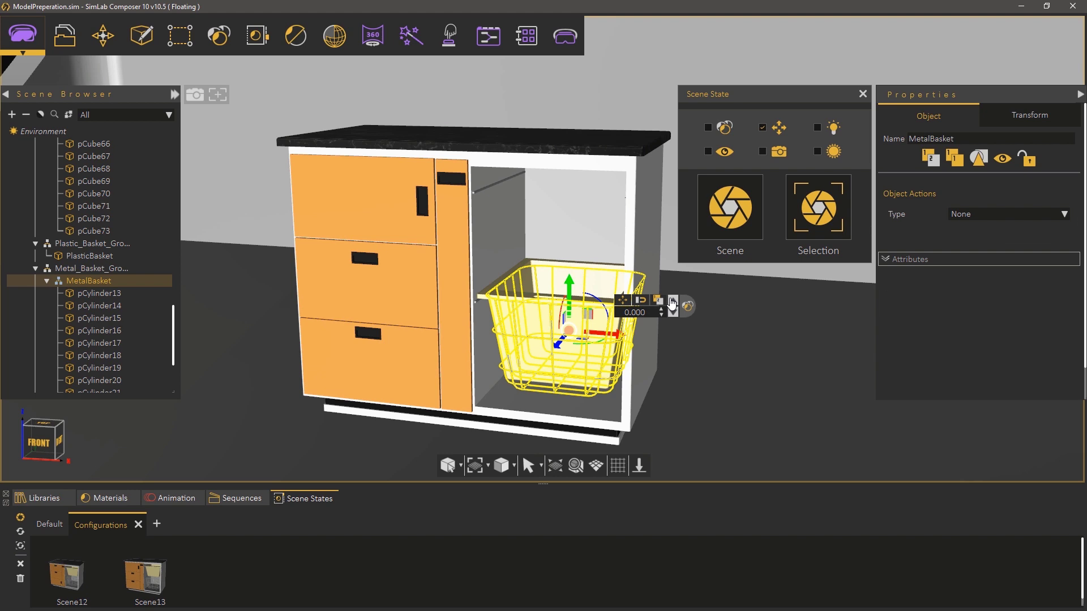
pyautogui.click(672, 303)
pyautogui.moveTo(569, 284); pyautogui.dragTo(560, 180)
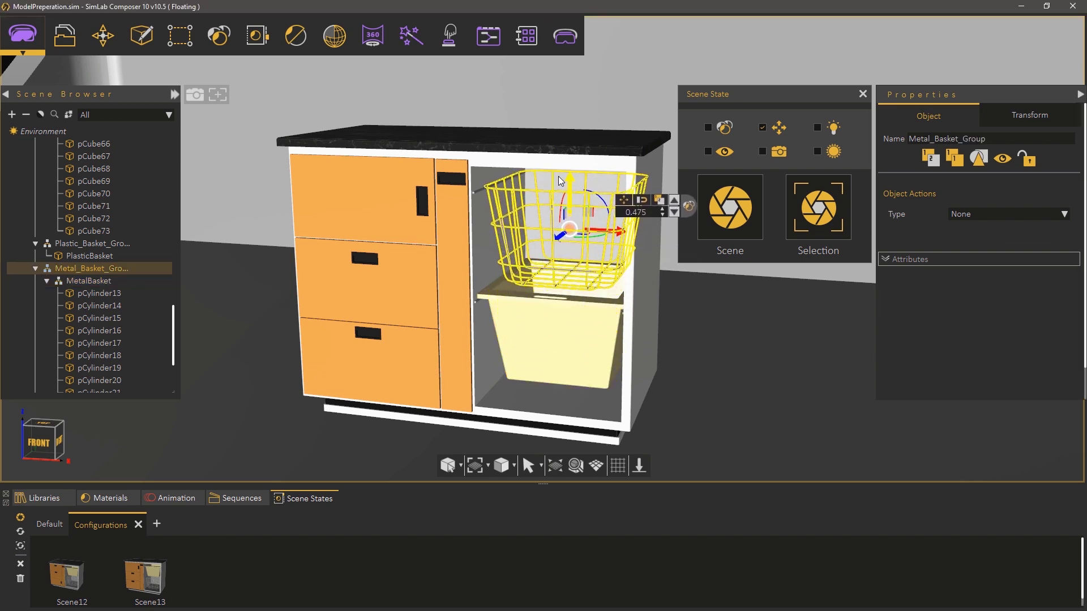
pyautogui.click(674, 200)
pyautogui.click(674, 200)
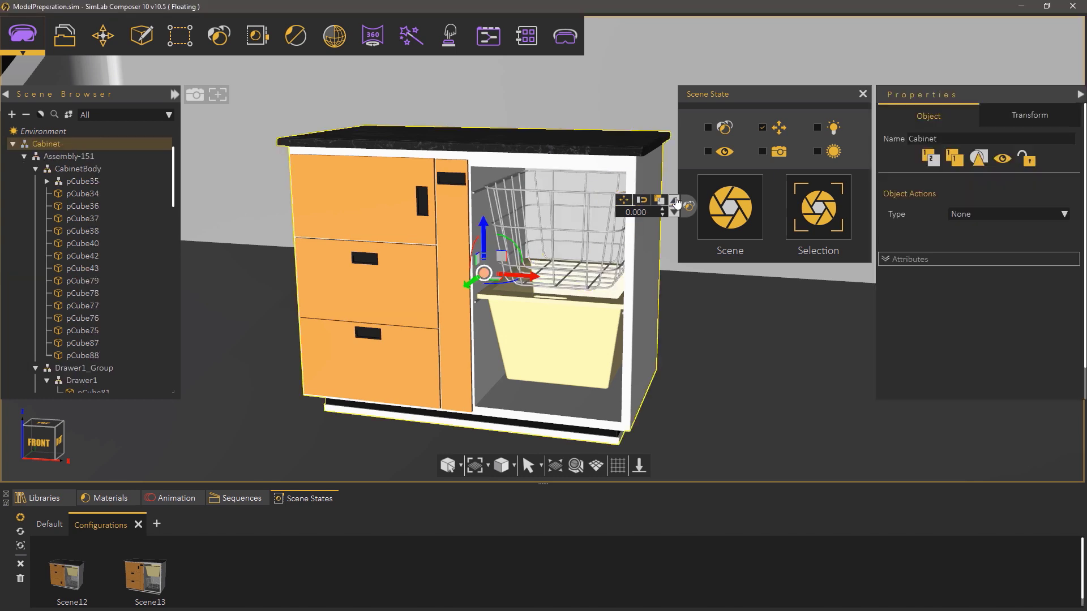
pyautogui.click(807, 223)
# - Preview the Scene13, Scene12 and Scene14 layouts on the cabinet, ending on Scene12
pyautogui.moveTo(708, 305); pyautogui.dragTo(633, 361)
pyautogui.moveTo(150, 575); pyautogui.dragTo(434, 336)
pyautogui.moveTo(72, 574); pyautogui.dragTo(419, 333)
pyautogui.moveTo(228, 574); pyautogui.dragTo(450, 363)
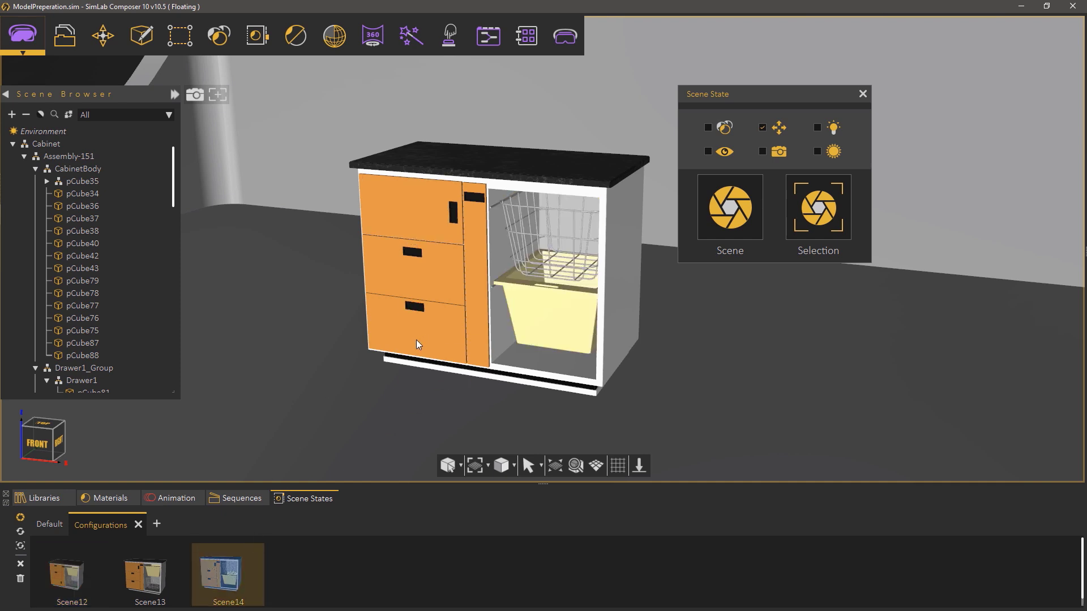
pyautogui.moveTo(161, 572); pyautogui.dragTo(373, 285)
pyautogui.moveTo(72, 569); pyautogui.dragTo(331, 266)
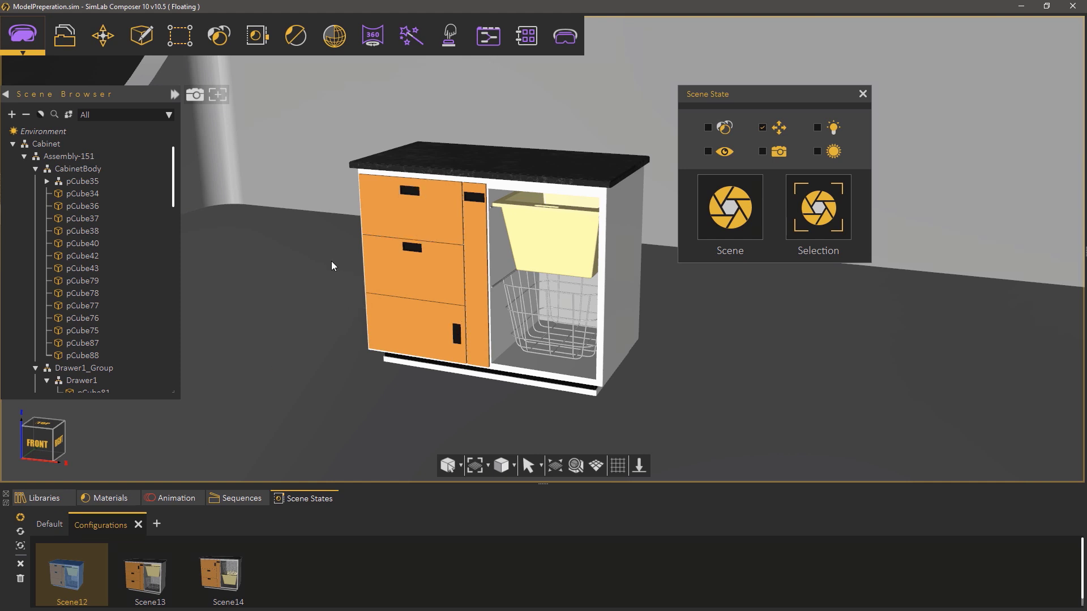
# - Rename Scene12, Scene13 and Scene14 to Config1, Config2 and Config3, then apply Config1
pyautogui.click(76, 568)
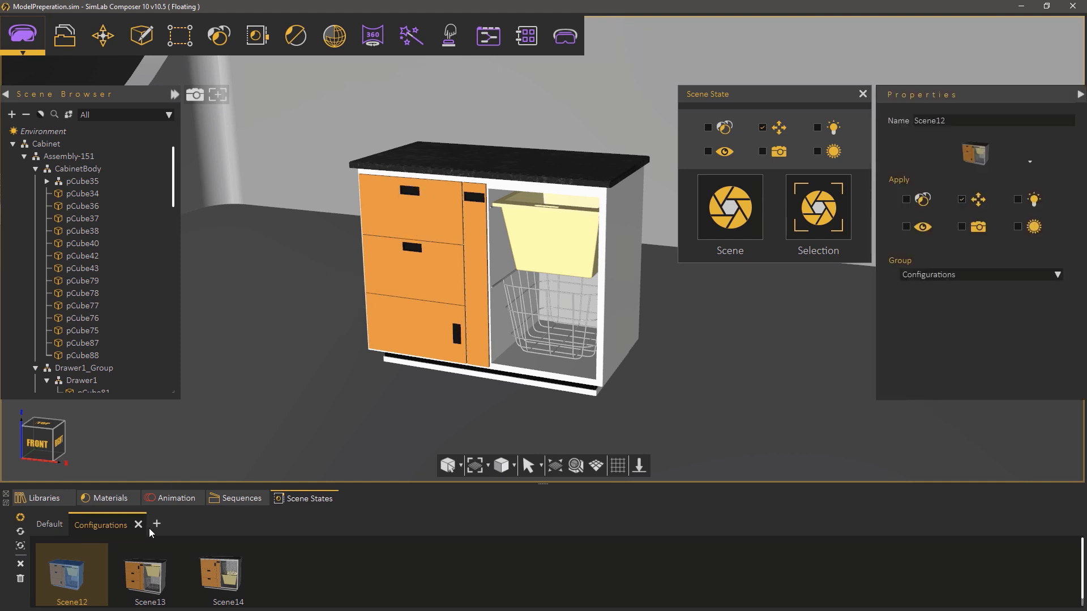
pyautogui.write('Config1')
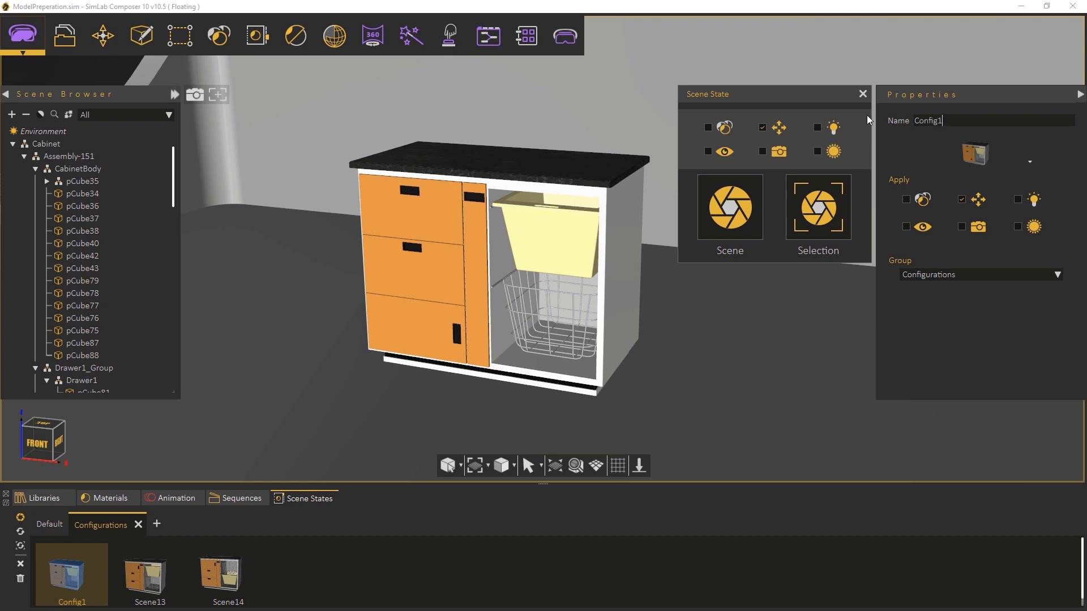
pyautogui.click(162, 580)
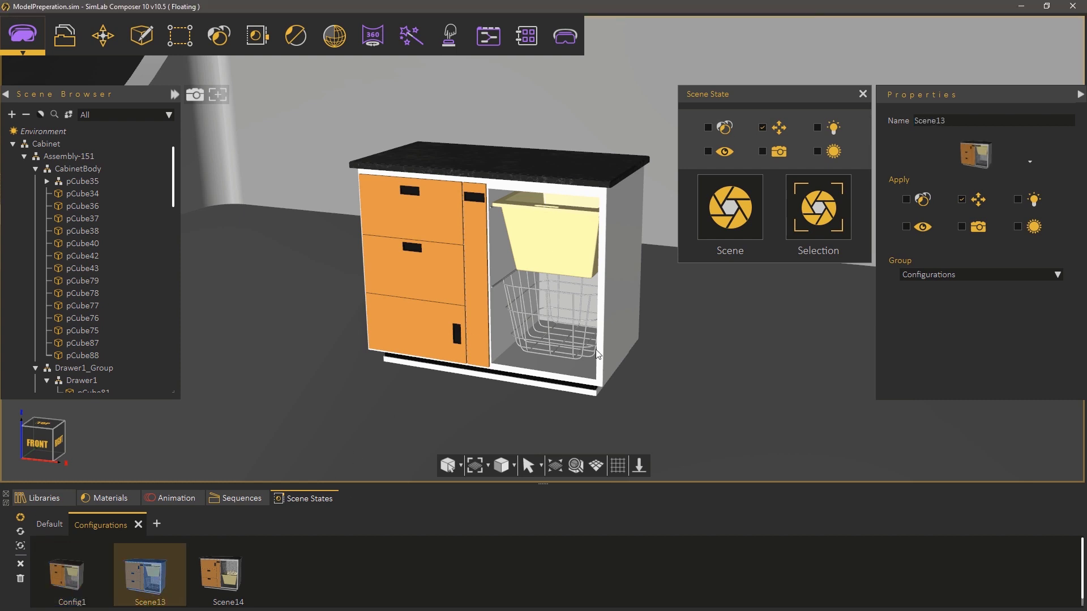
pyautogui.click(901, 122)
pyautogui.write('Co')
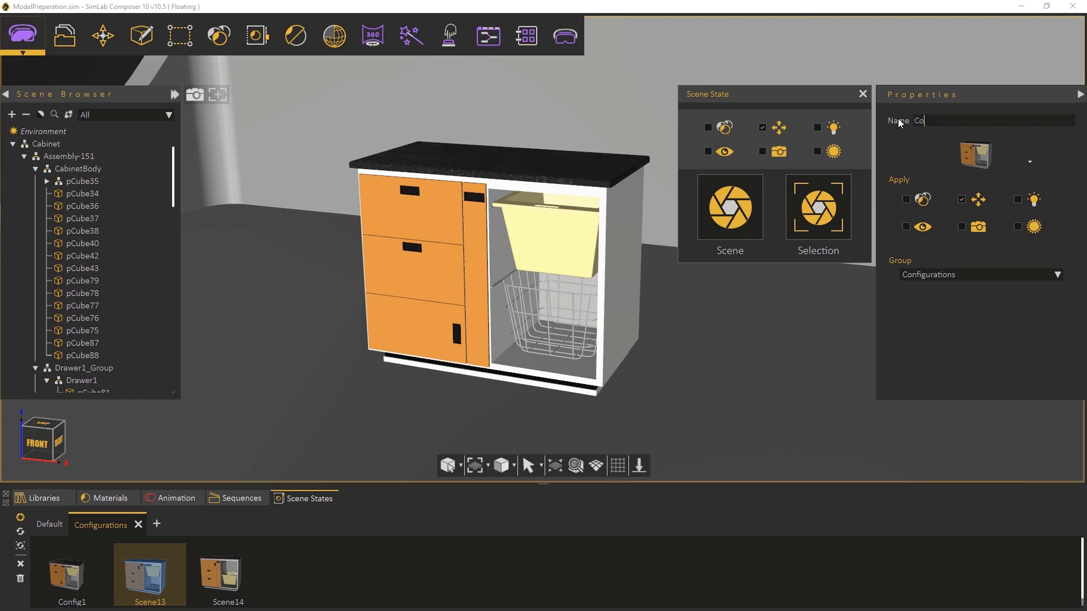
pyautogui.write('nfig2')
pyautogui.click(214, 571)
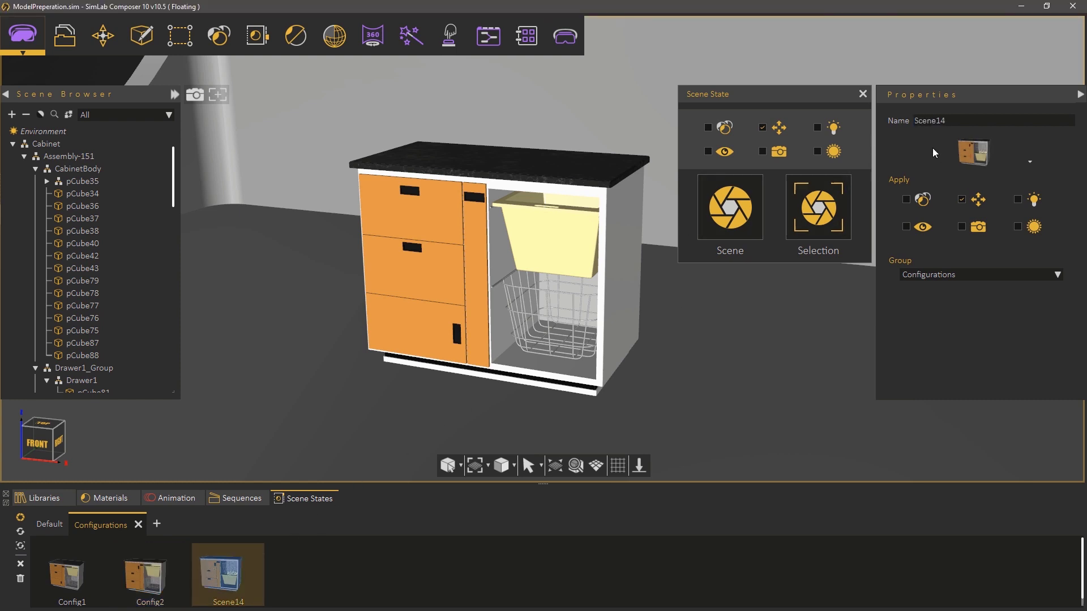
pyautogui.click(969, 120)
pyautogui.write('Con')
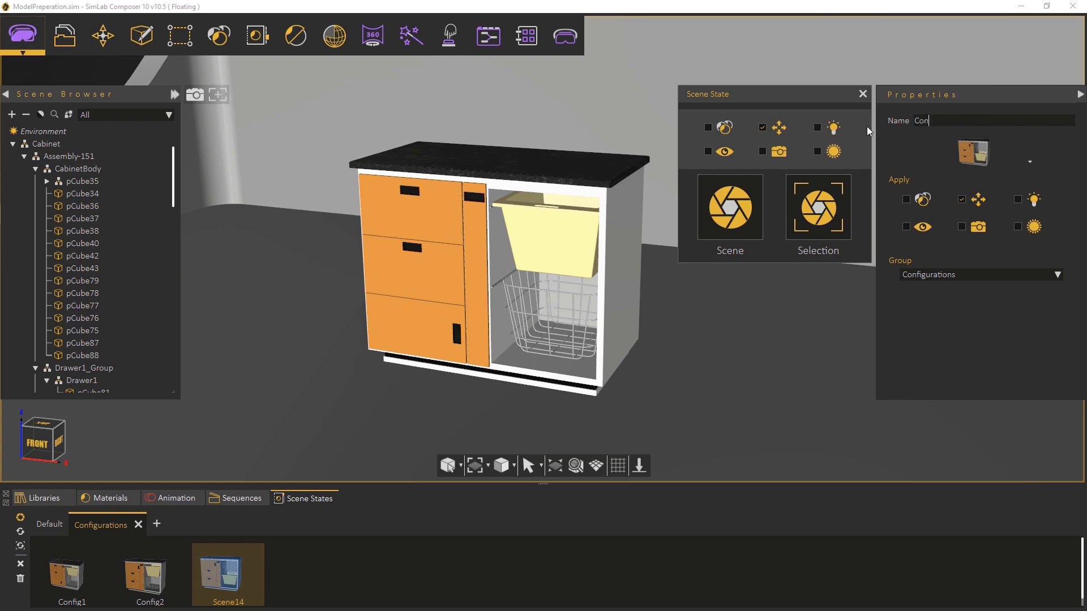
pyautogui.write('fig3')
pyautogui.click(862, 94)
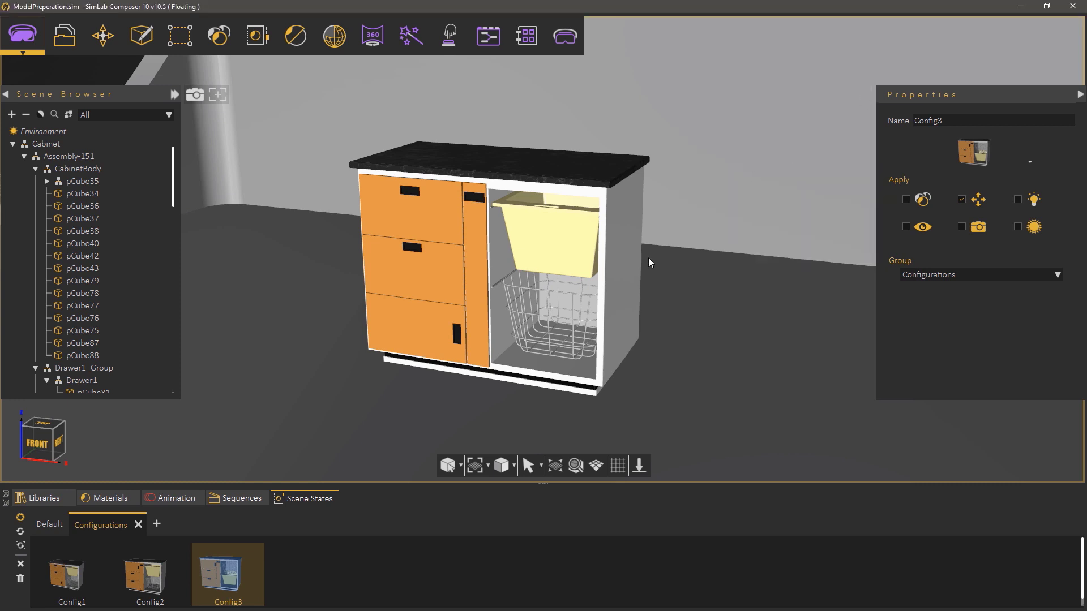
pyautogui.click(61, 579)
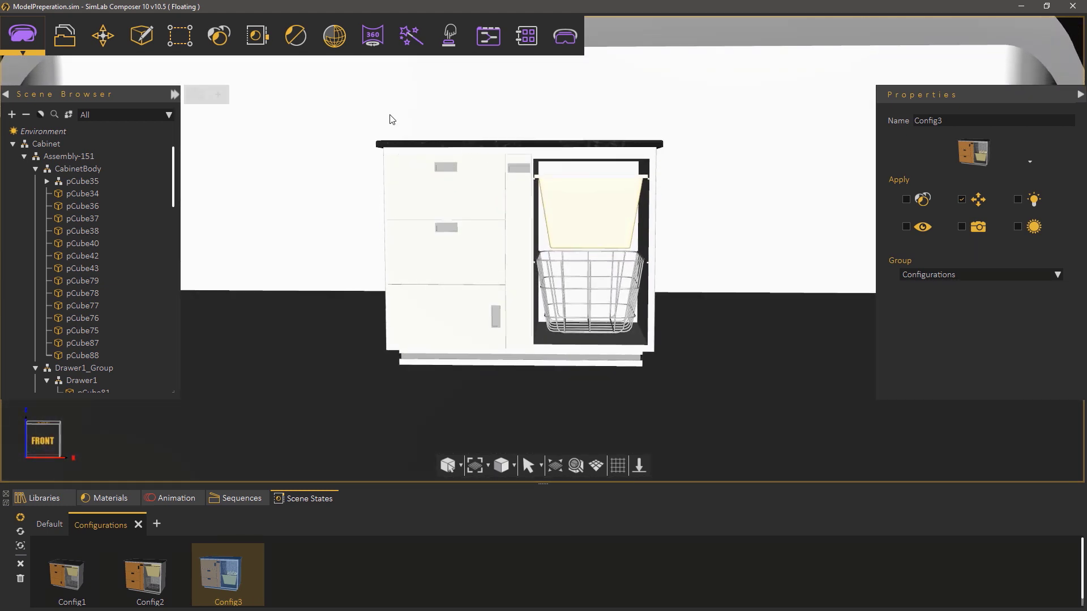
# - Set render output to a custom 800 × 800 image size with the rendering area frame shown
pyautogui.click(297, 41)
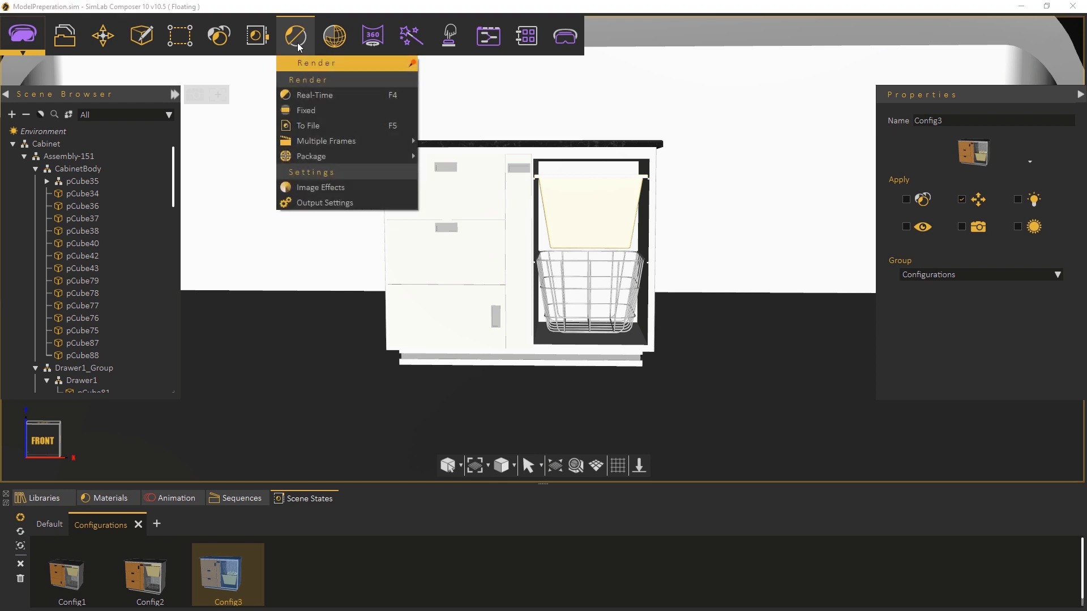
pyautogui.click(335, 200)
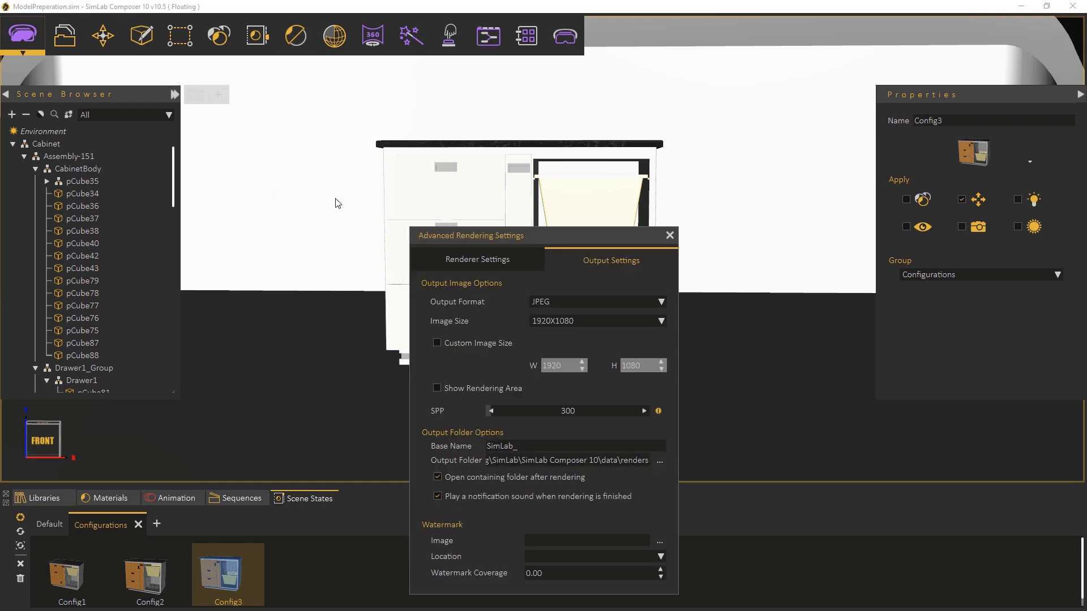
pyautogui.click(439, 342)
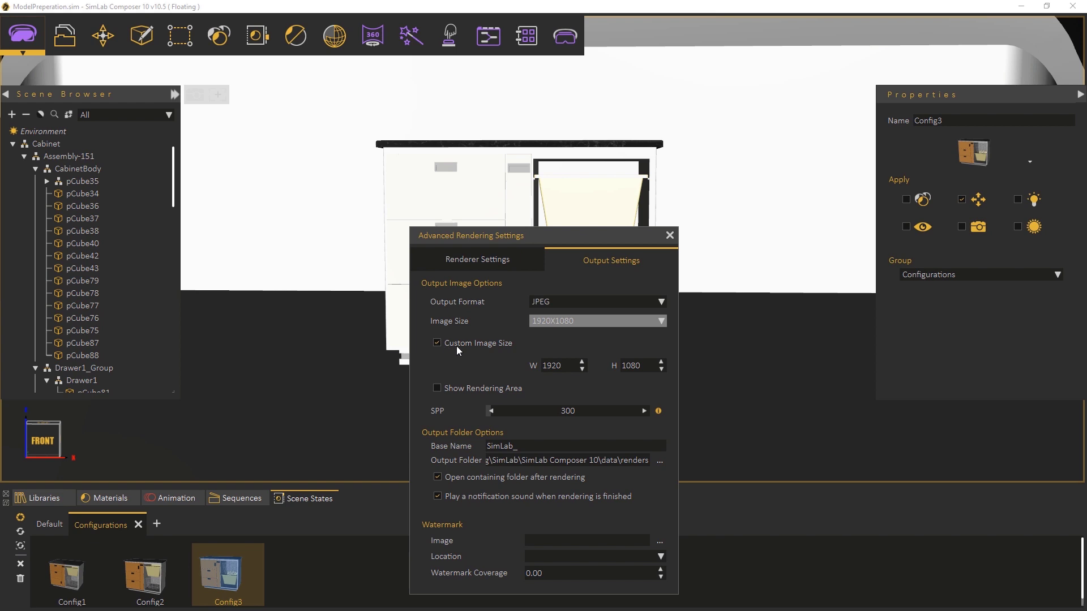
pyautogui.moveTo(565, 367); pyautogui.dragTo(537, 368)
pyautogui.write('800')
pyautogui.moveTo(639, 366); pyautogui.dragTo(606, 366)
pyautogui.write('800')
pyautogui.click(439, 387)
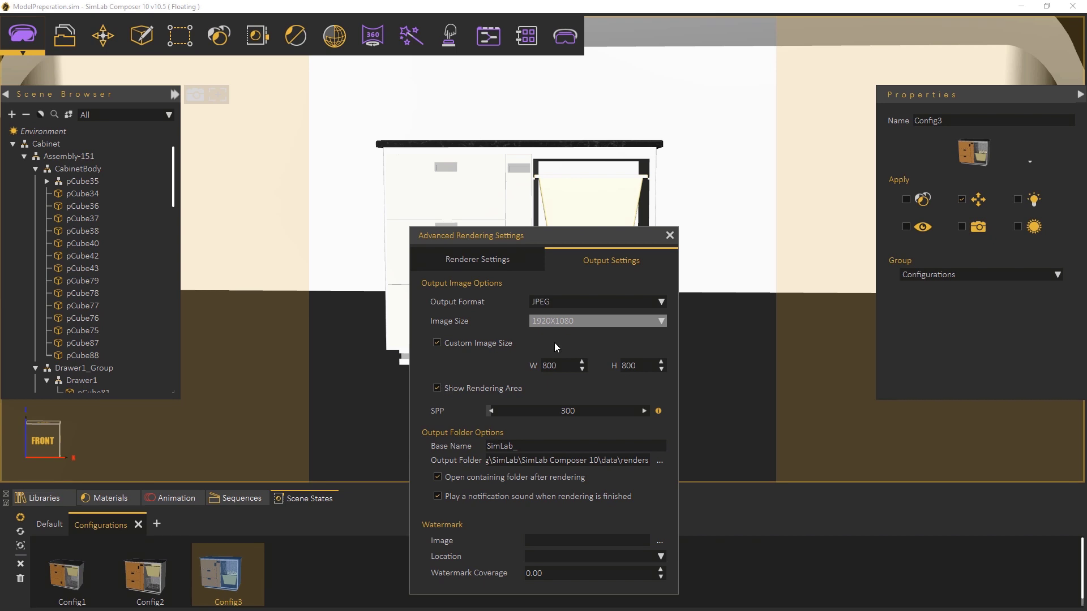
pyautogui.click(669, 236)
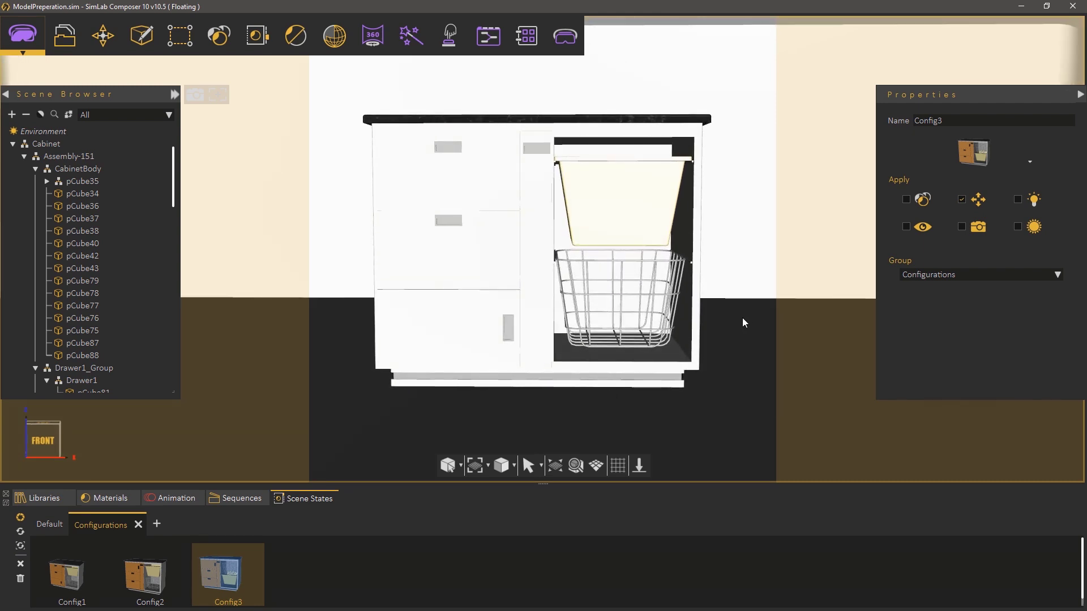
# - Fixed-render the Config1 cabinet, save the image as Config1 PNG, and stop rendering
pyautogui.click(295, 36)
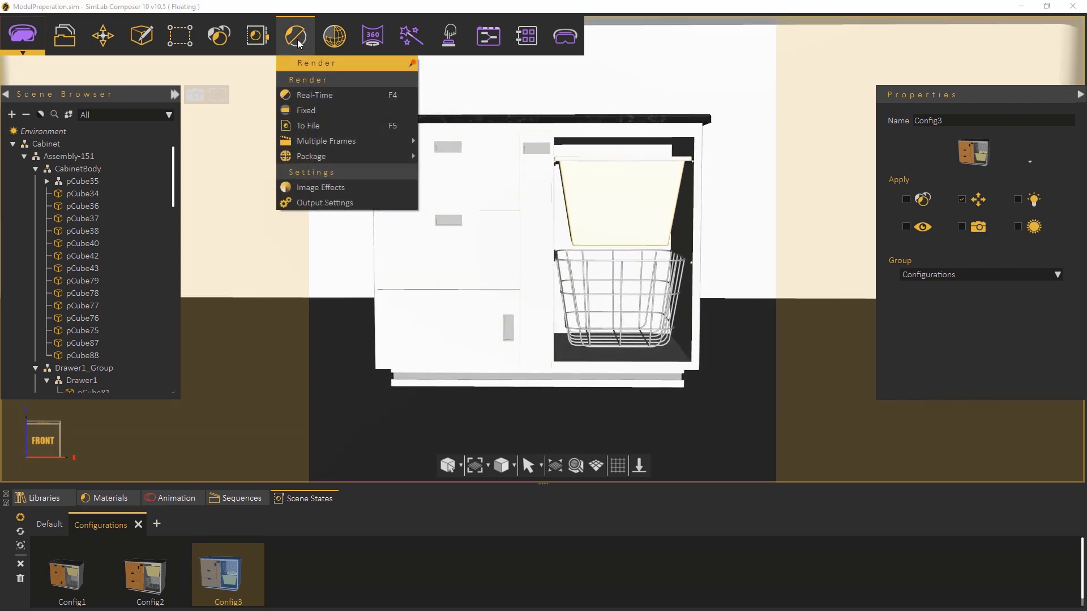
pyautogui.click(308, 111)
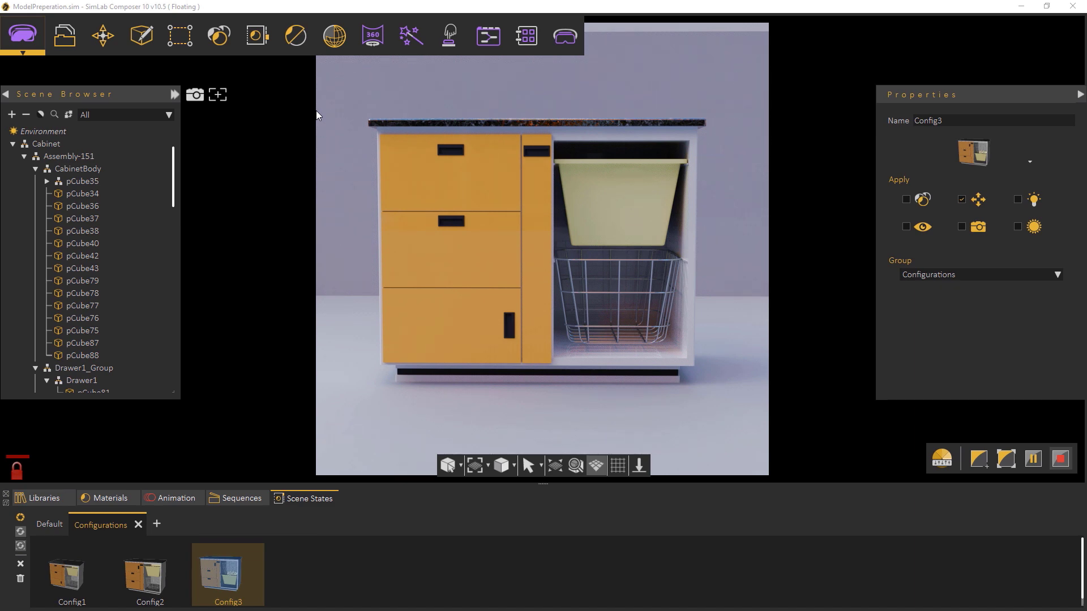
pyautogui.click(640, 465)
pyautogui.write('Config1')
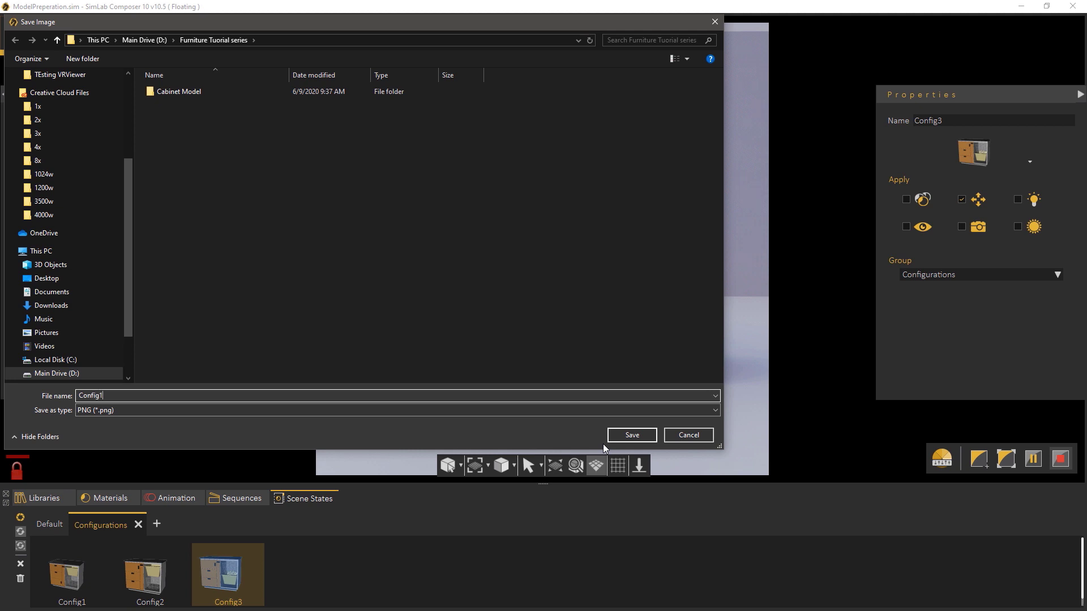
pyautogui.click(651, 436)
pyautogui.click(1058, 461)
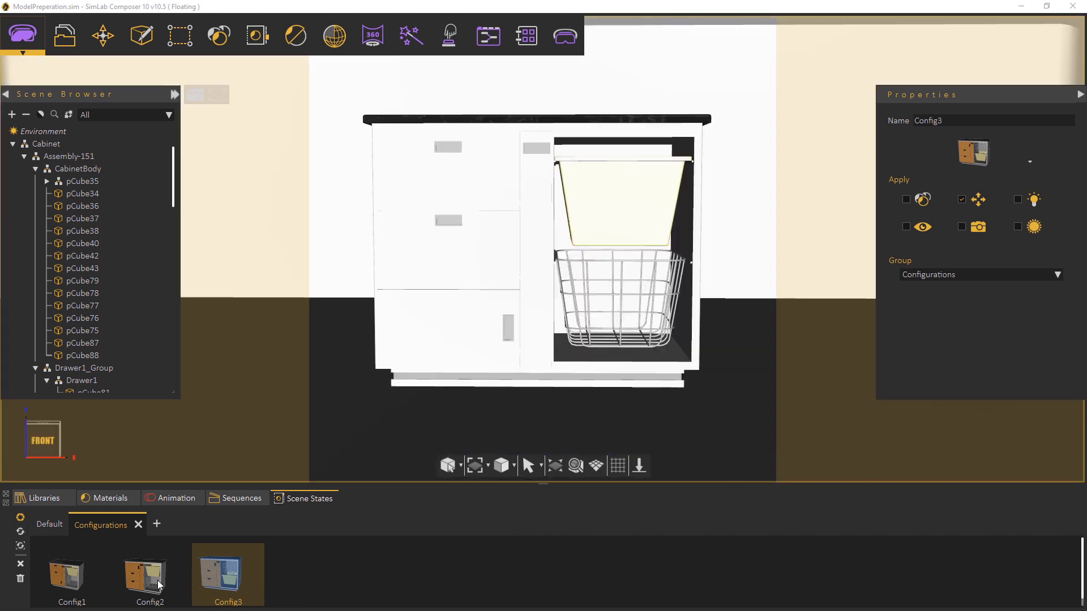
# - Apply the Config2 drawer layout to the cabinet and start a fixed render
pyautogui.moveTo(160, 585); pyautogui.dragTo(644, 350)
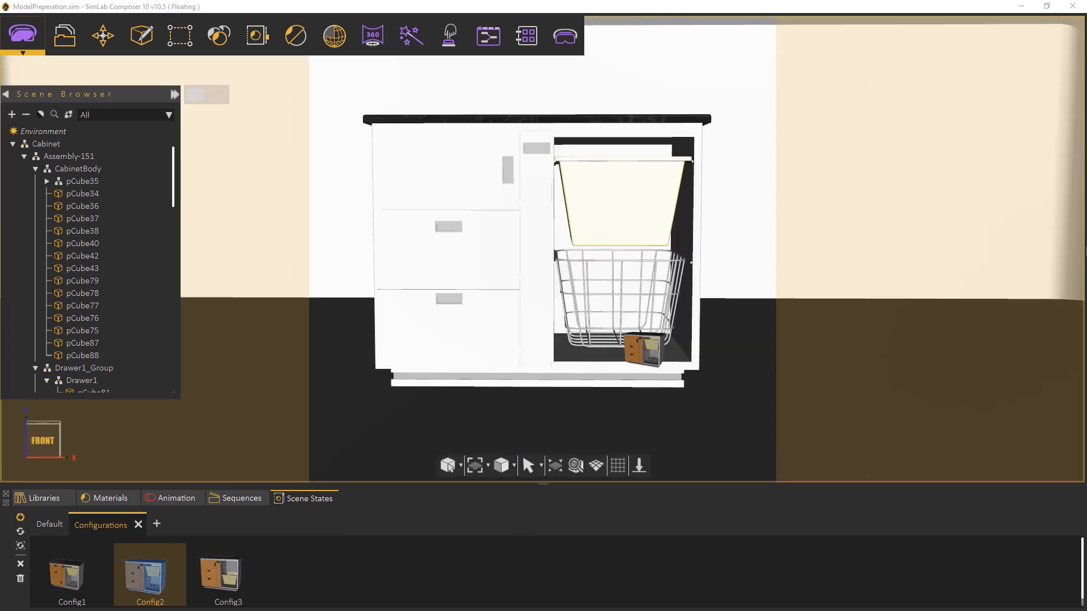
pyautogui.moveTo(304, 42)
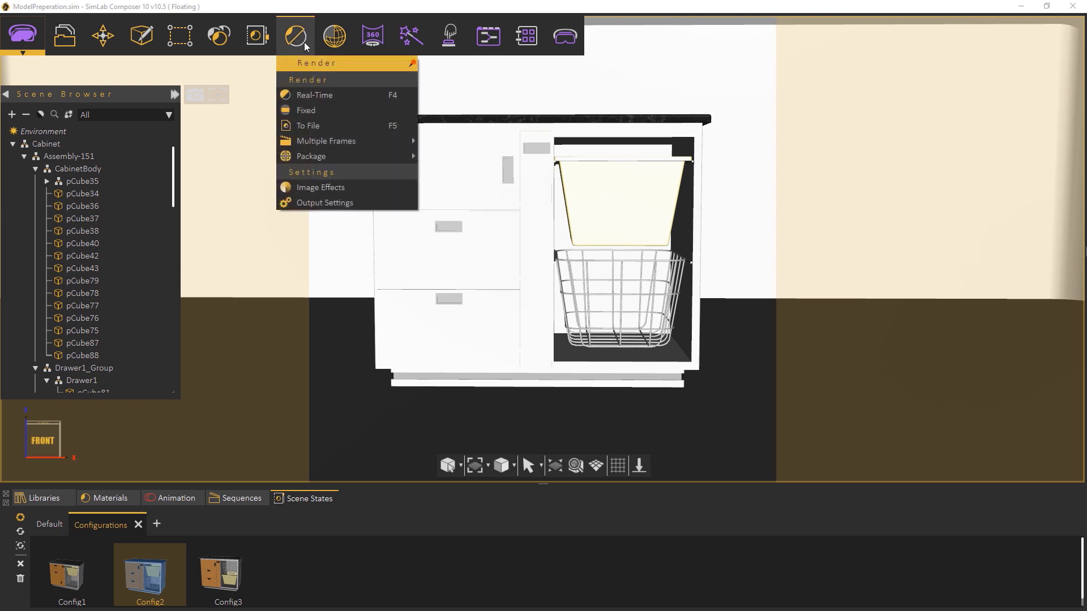
pyautogui.click(303, 107)
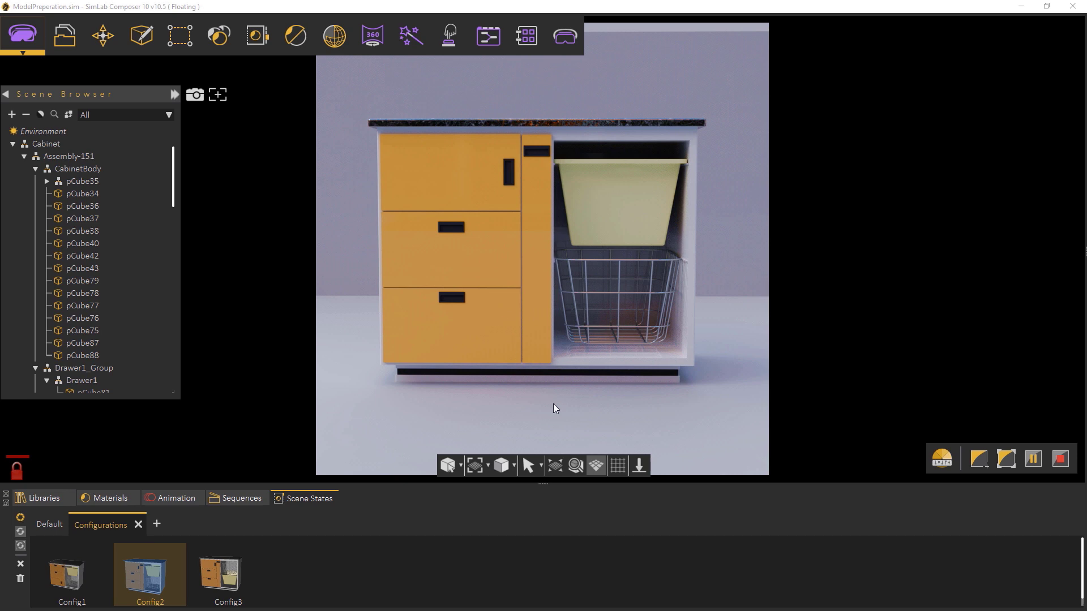
# - Save the render as Config2.png beside Config1.png and stop rendering
pyautogui.click(645, 470)
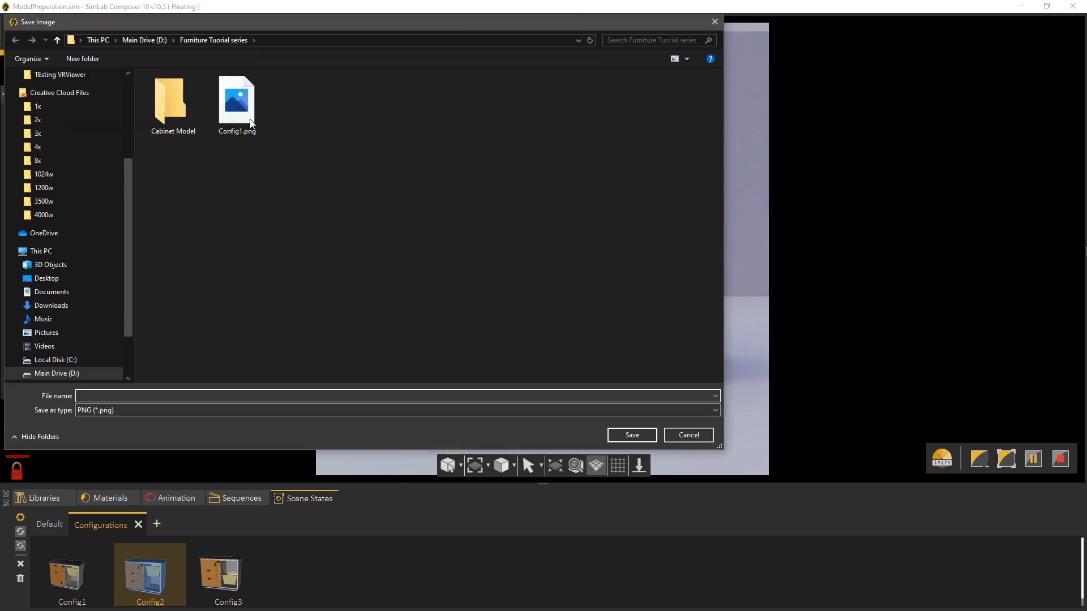
pyautogui.click(244, 116)
pyautogui.click(103, 395)
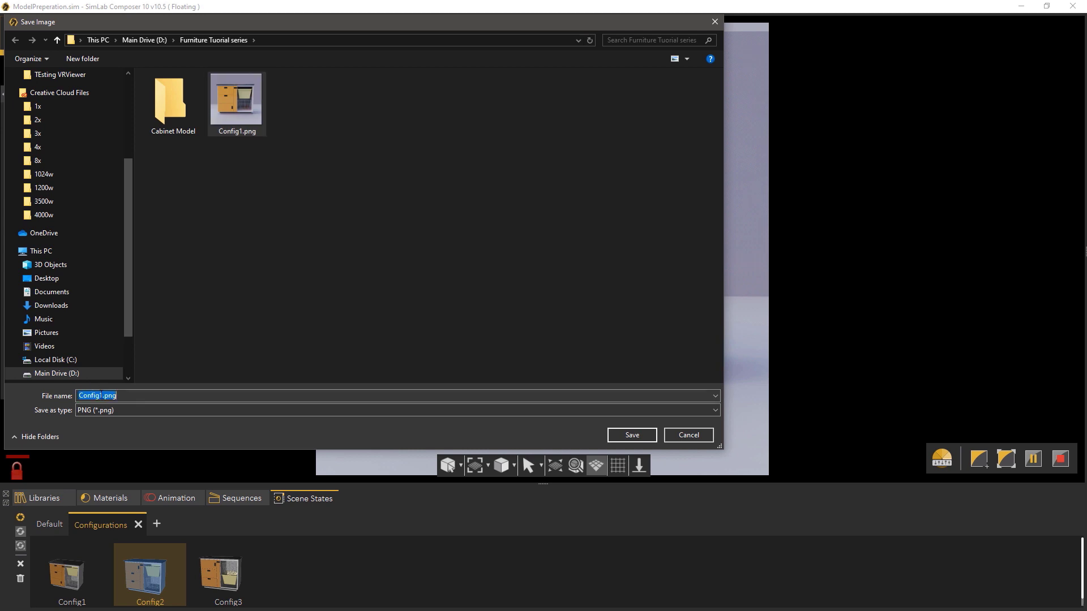
pyautogui.moveTo(98, 395); pyautogui.dragTo(131, 395)
pyautogui.write('2')
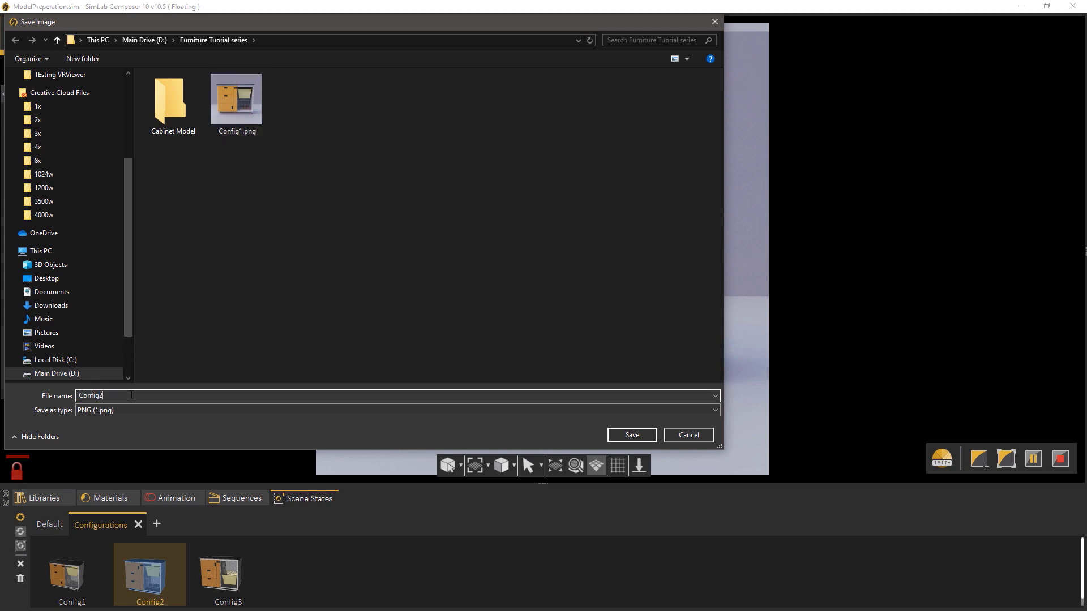
pyautogui.click(646, 440)
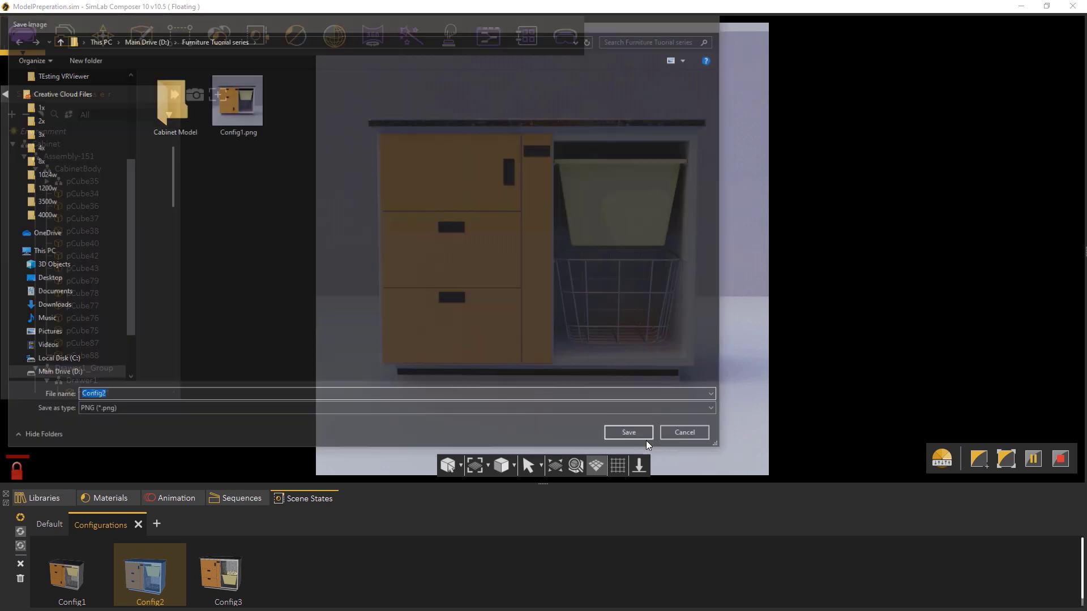
pyautogui.click(1059, 459)
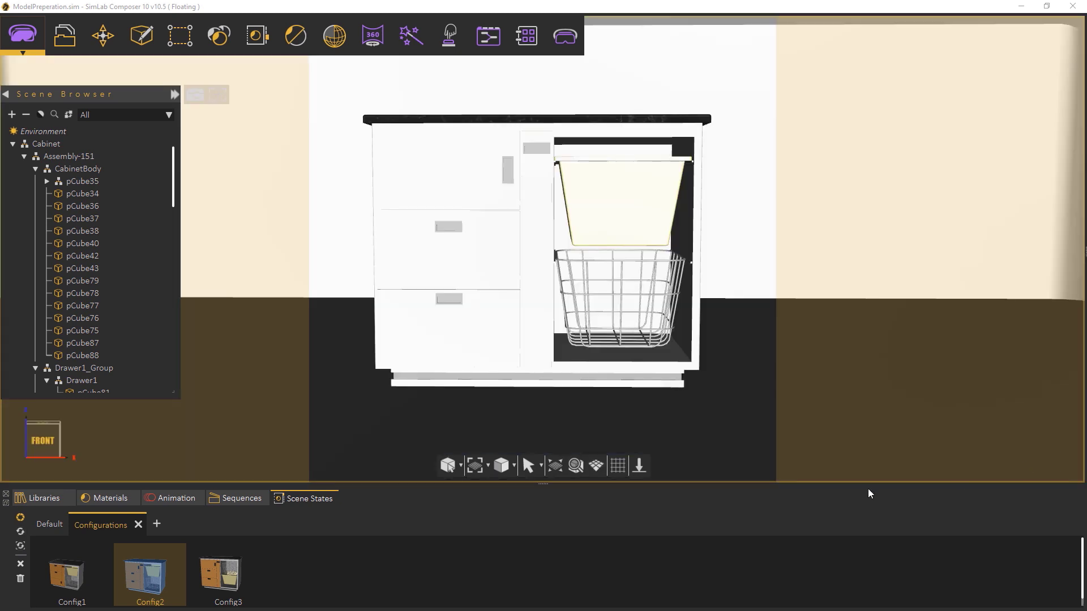
# - Apply the Config3 layout, with the basket on top, and start a fixed render
pyautogui.moveTo(221, 575); pyautogui.dragTo(451, 362)
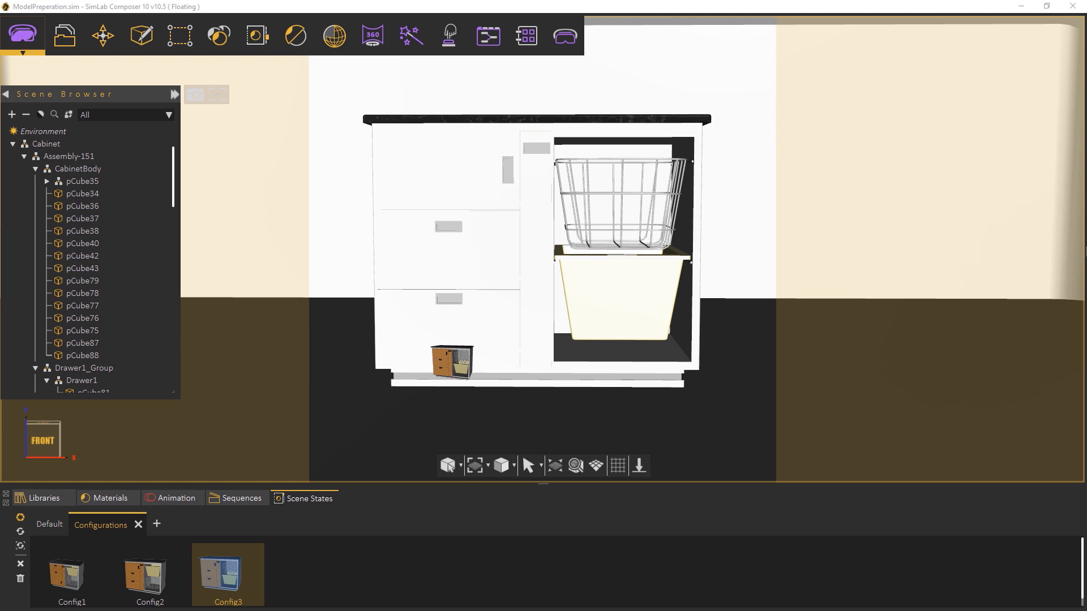
pyautogui.click(296, 40)
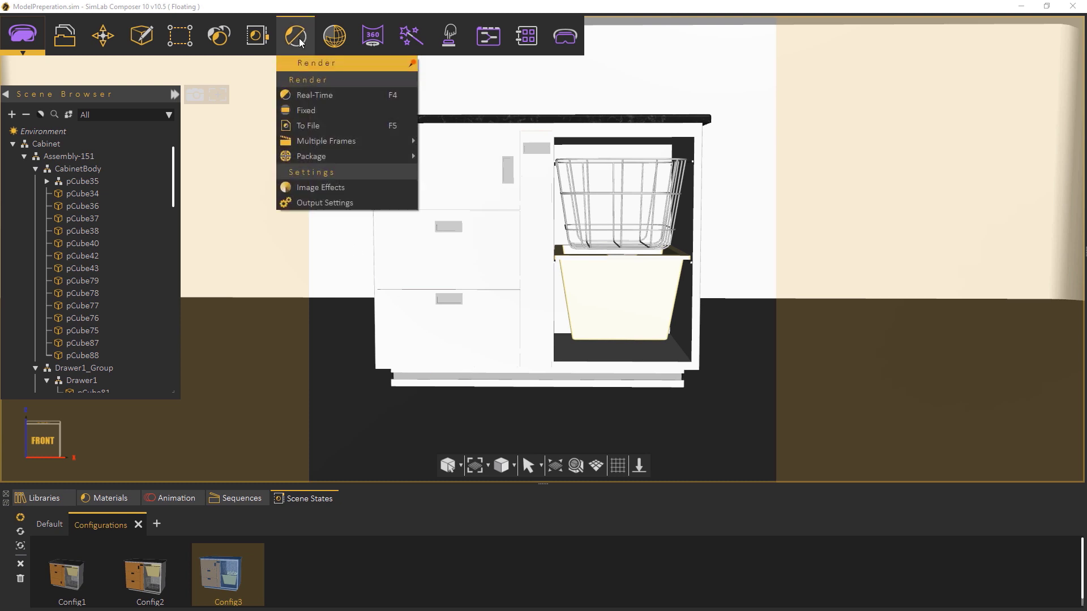
pyautogui.click(305, 109)
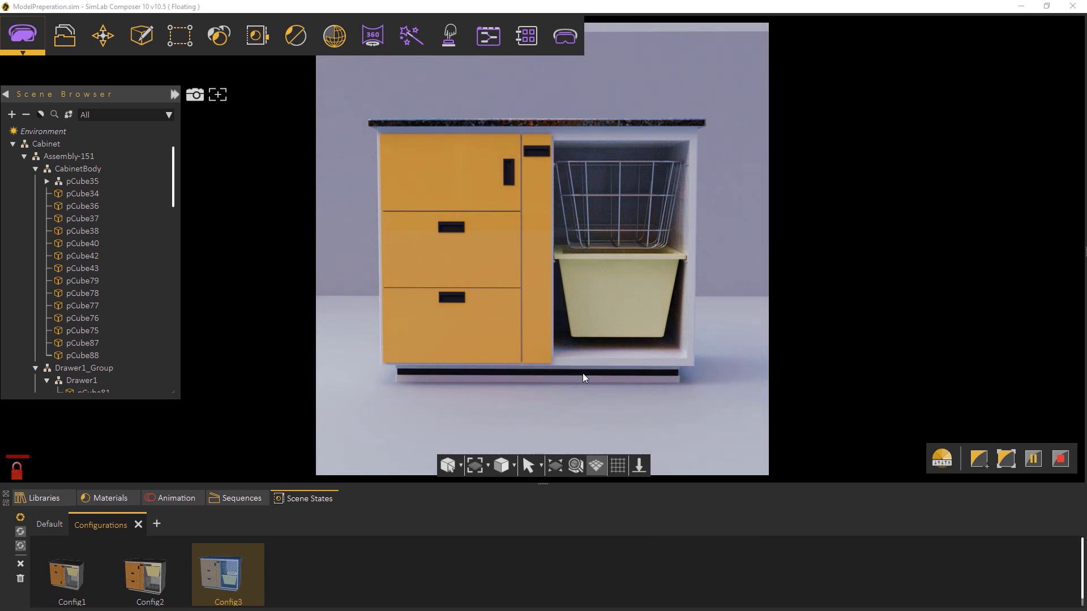
# - Save the Config3 render as Config3.png in the same folder
pyautogui.click(639, 465)
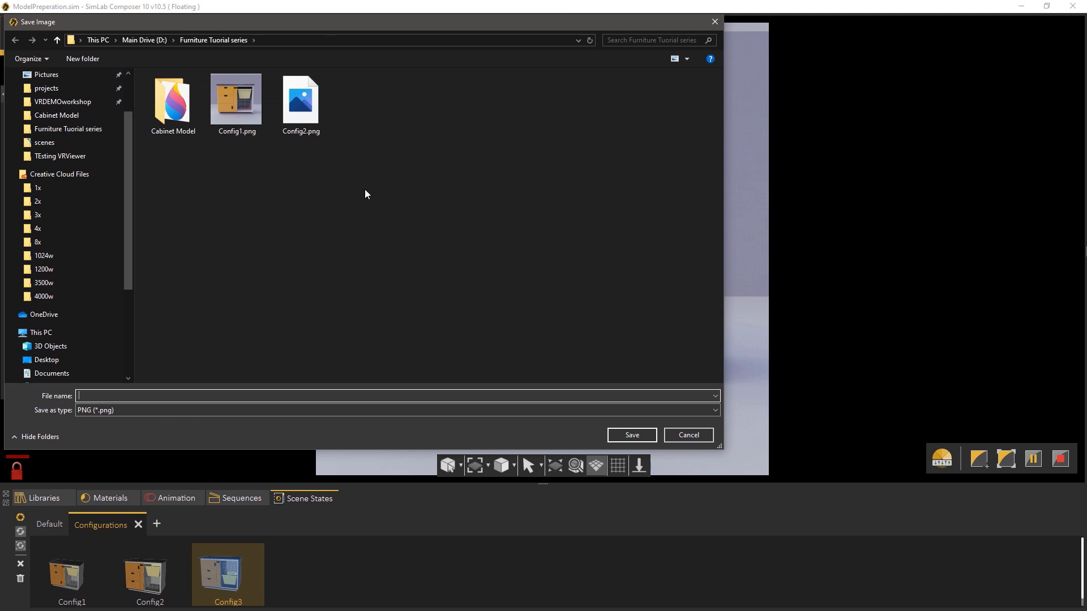
pyautogui.click(309, 124)
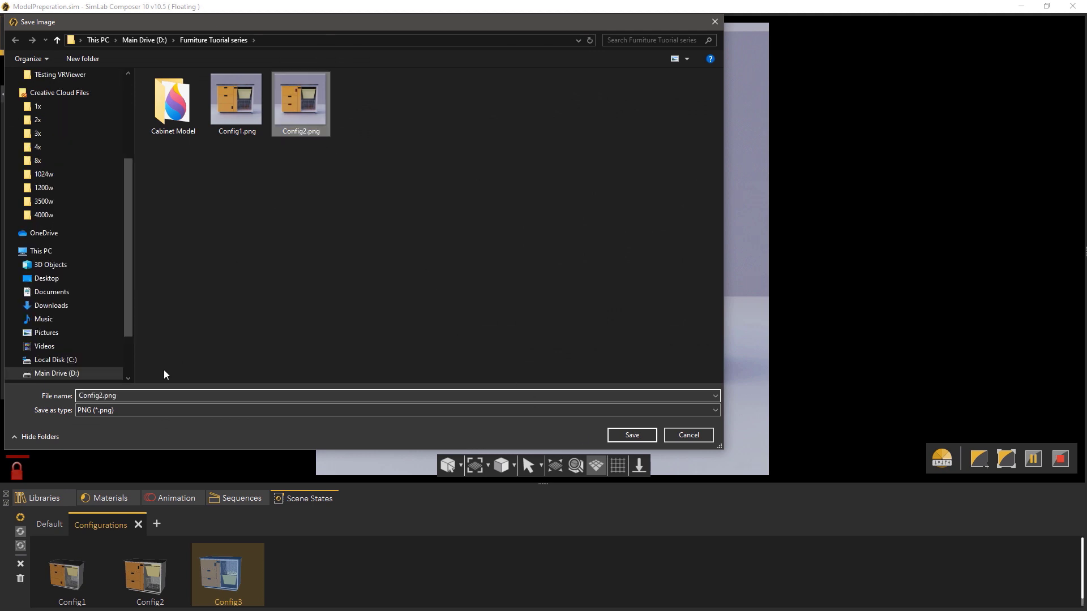
pyautogui.doubleClick(116, 395)
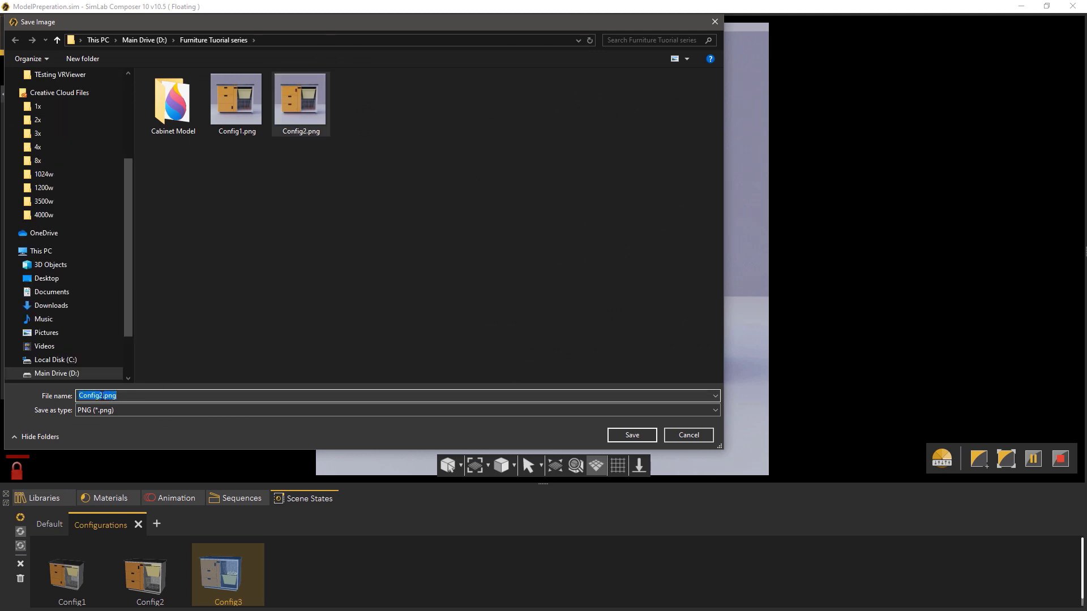
pyautogui.write('Config3')
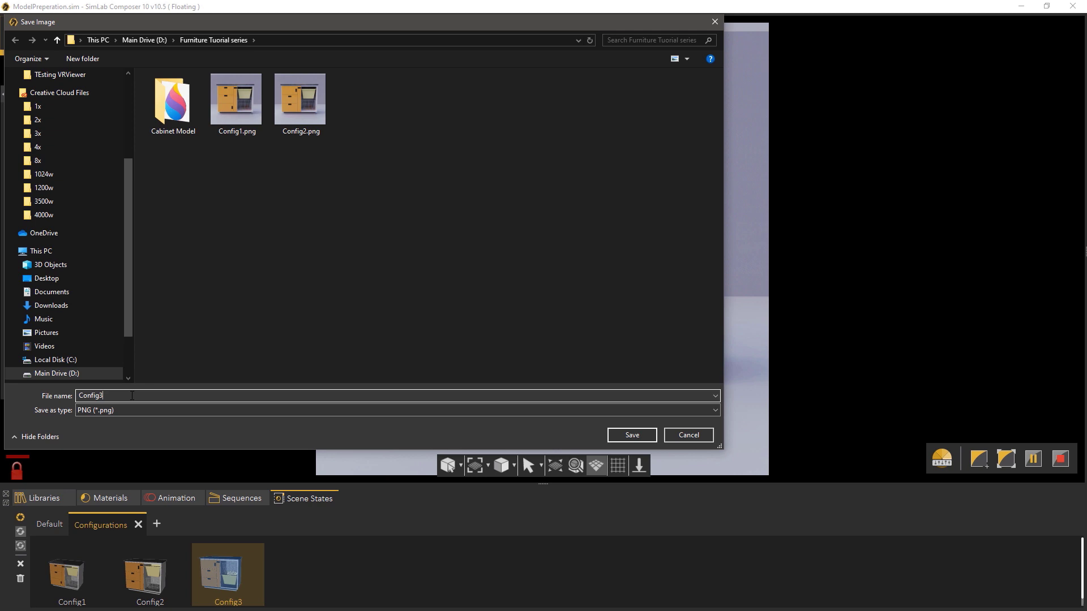
pyautogui.click(619, 434)
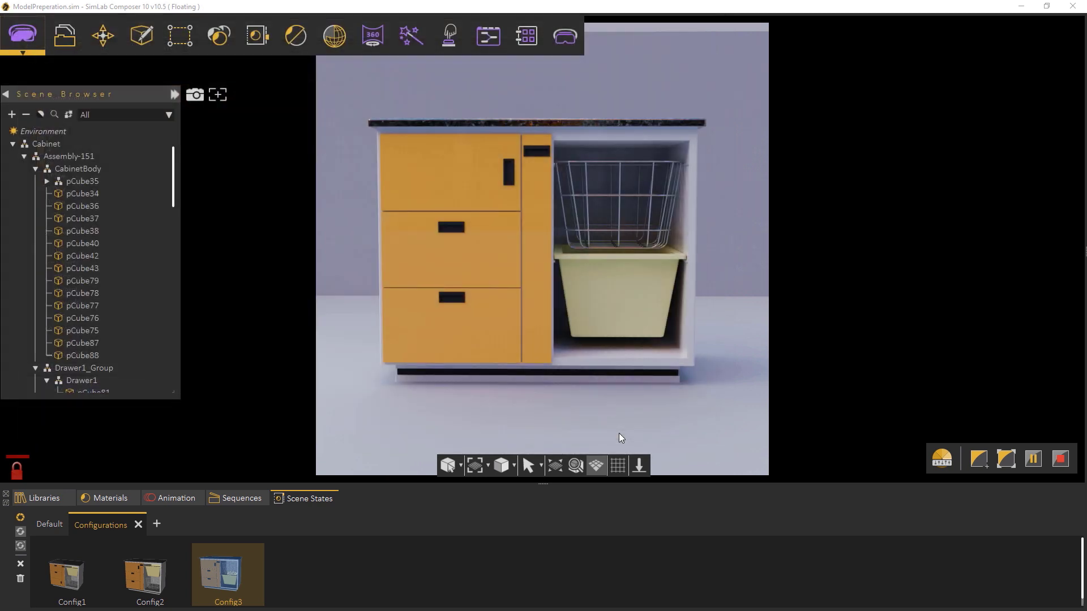
# - Stop the render, unhide PlatesStand, and orbit so its six blank plates face the camera
pyautogui.click(1057, 459)
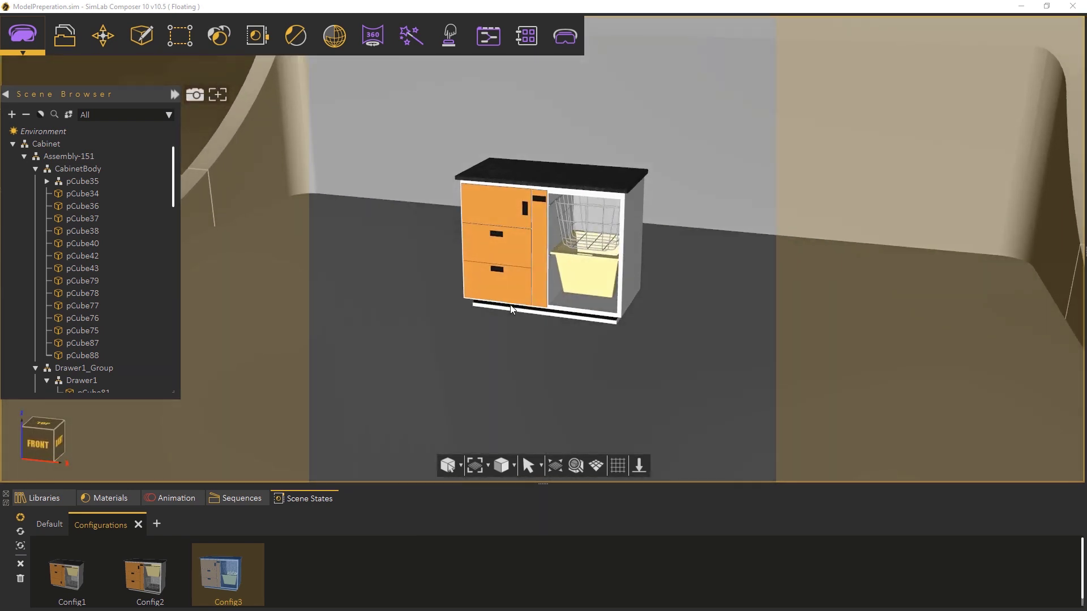
pyautogui.click(13, 145)
pyautogui.click(51, 168)
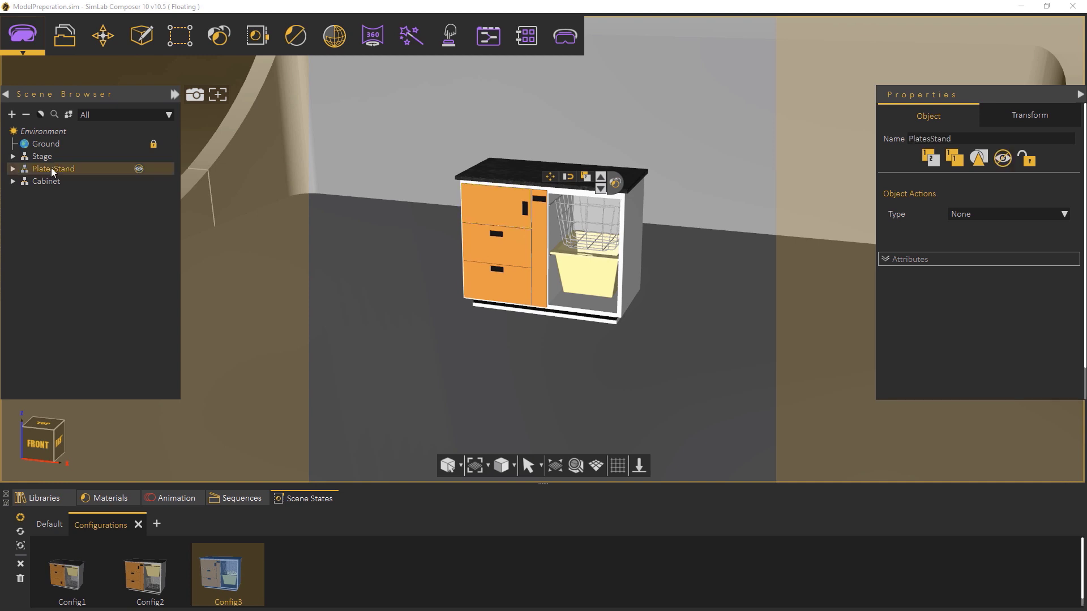
pyautogui.press('h')
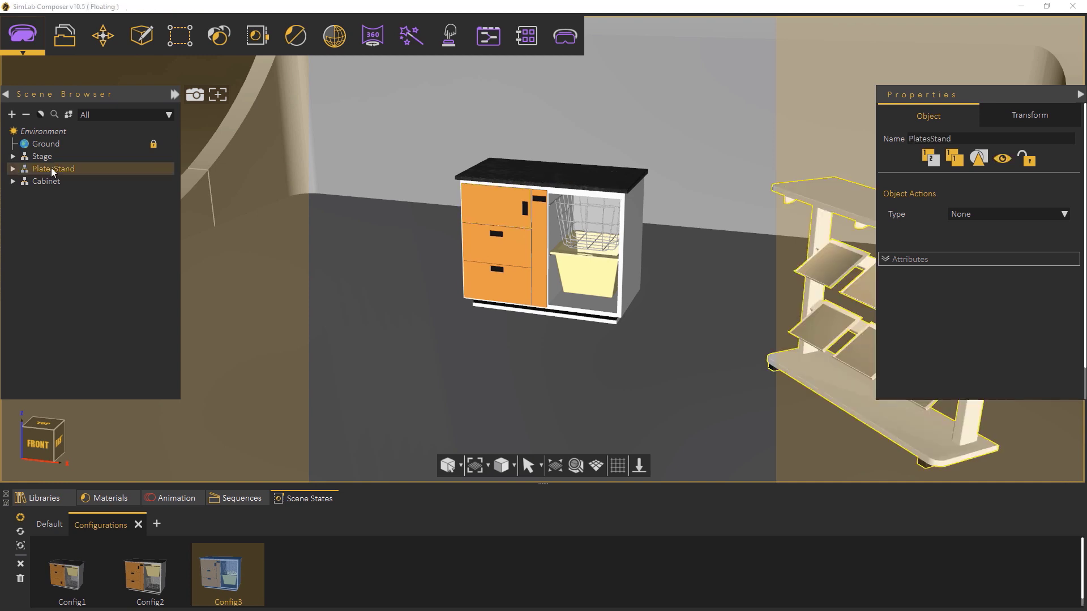
pyautogui.moveTo(692, 272); pyautogui.dragTo(608, 317, button='middle')
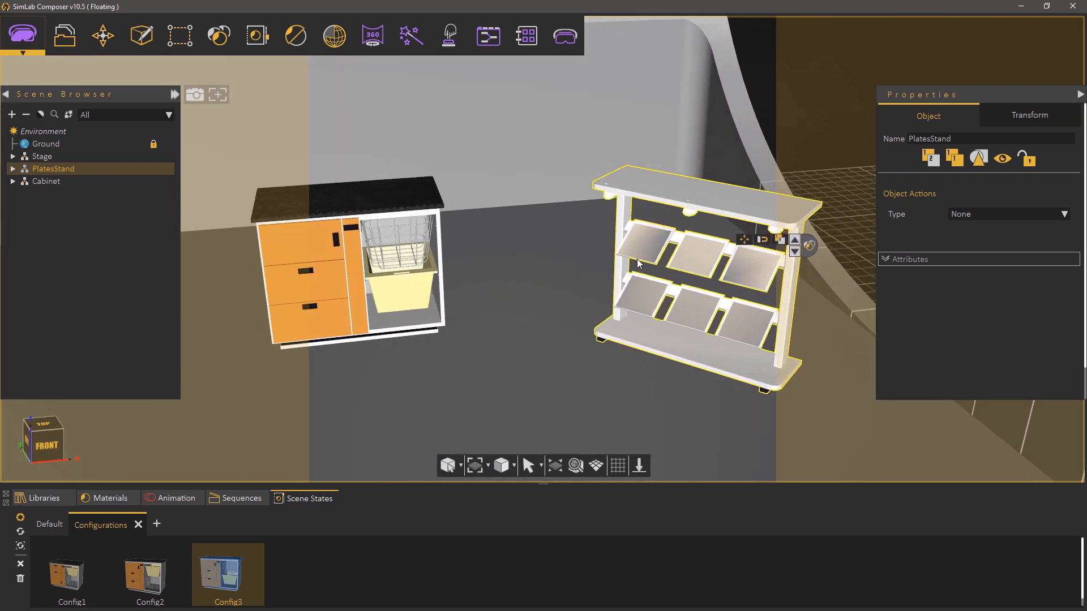
# - Colour the first top plate orange-yellow #ffbd37
pyautogui.click(643, 242)
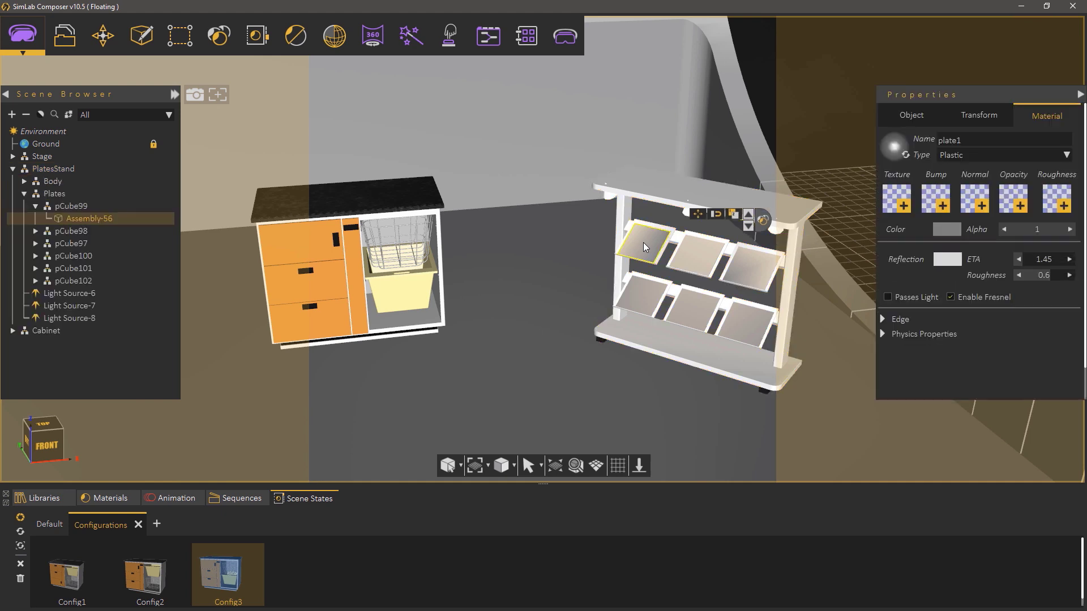
pyautogui.click(52, 525)
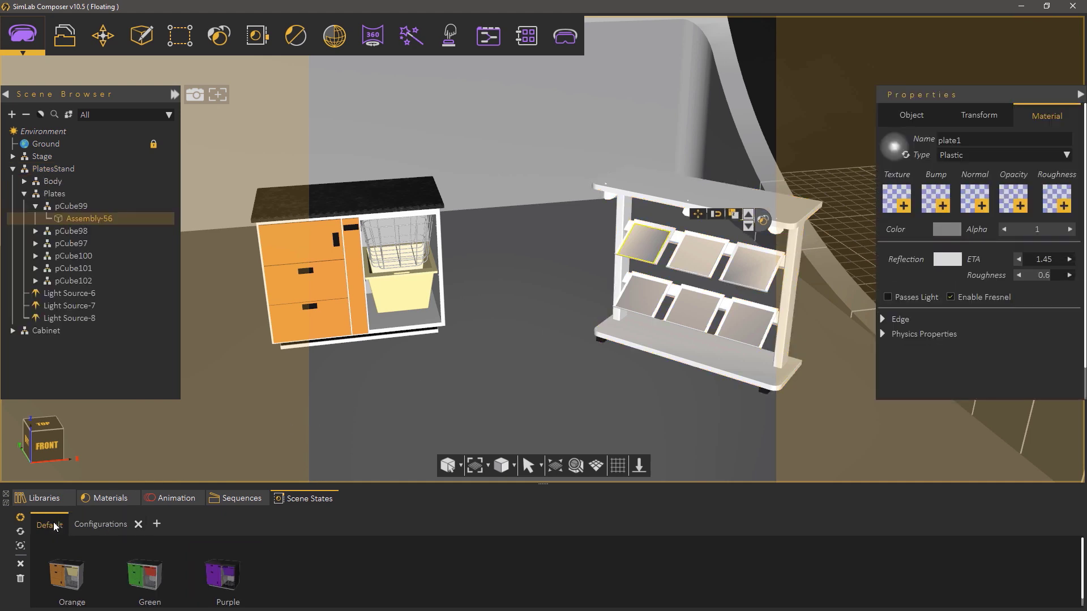
pyautogui.click(945, 232)
pyautogui.click(924, 192)
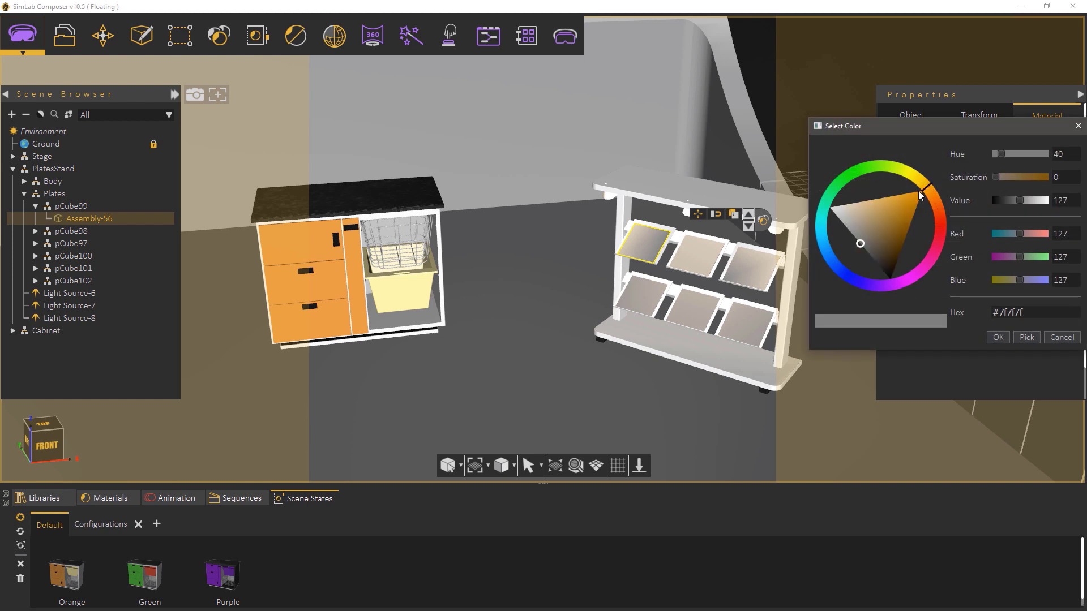
pyautogui.click(892, 201)
pyautogui.click(902, 195)
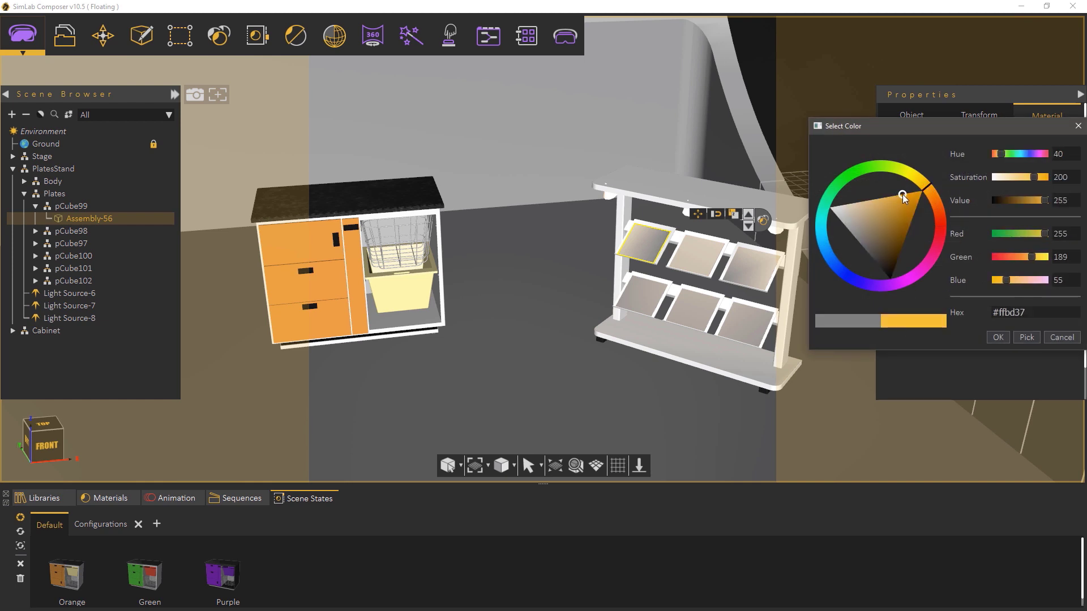
pyautogui.click(997, 337)
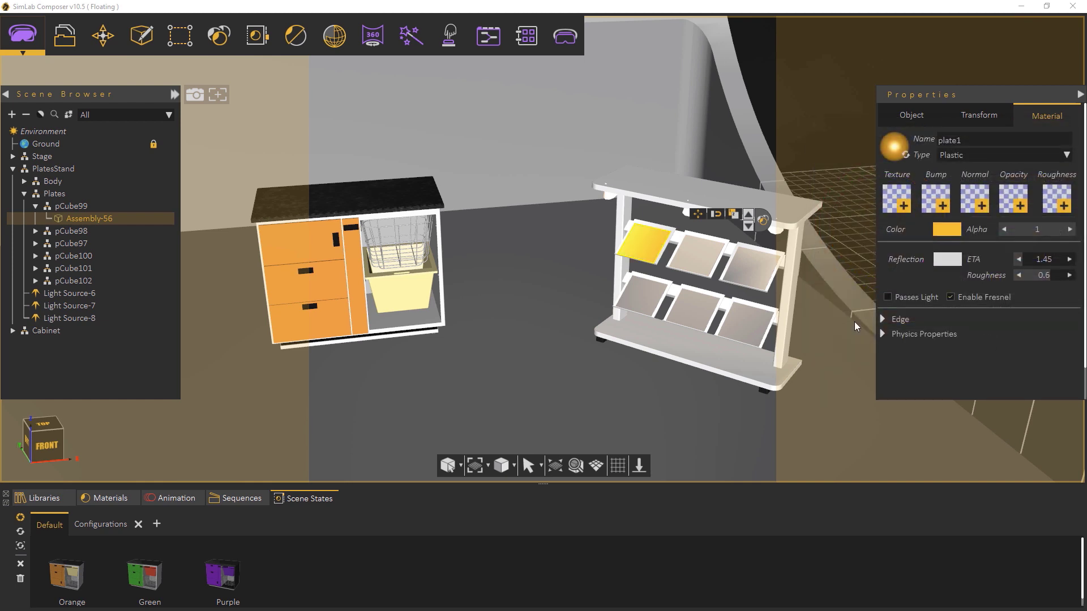
# - Give the plate a Scene State action that applies the Orange state
pyautogui.click(906, 118)
pyautogui.click(969, 213)
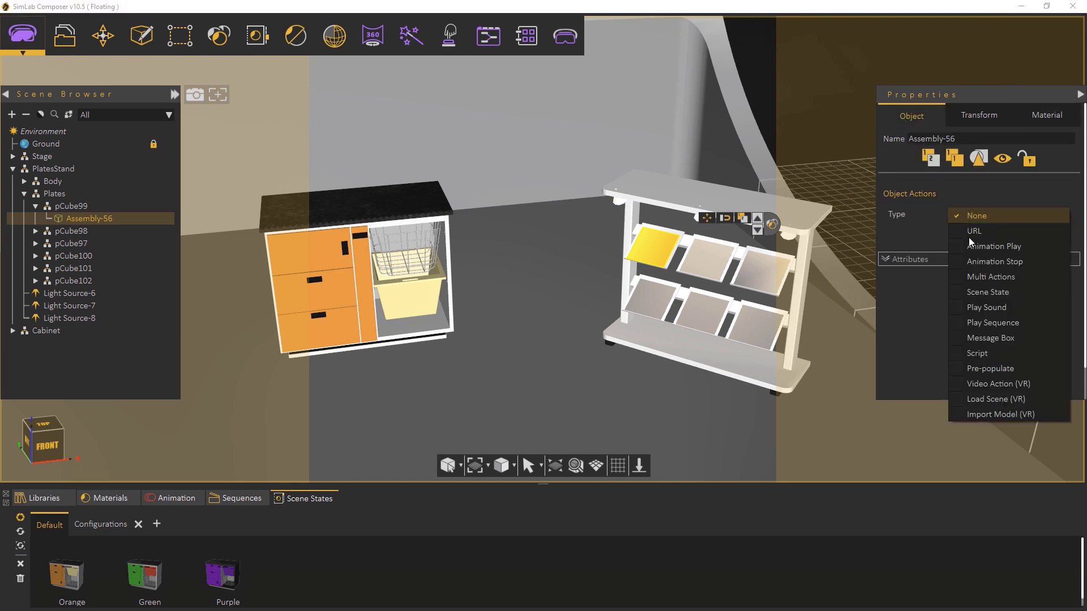
pyautogui.click(972, 288)
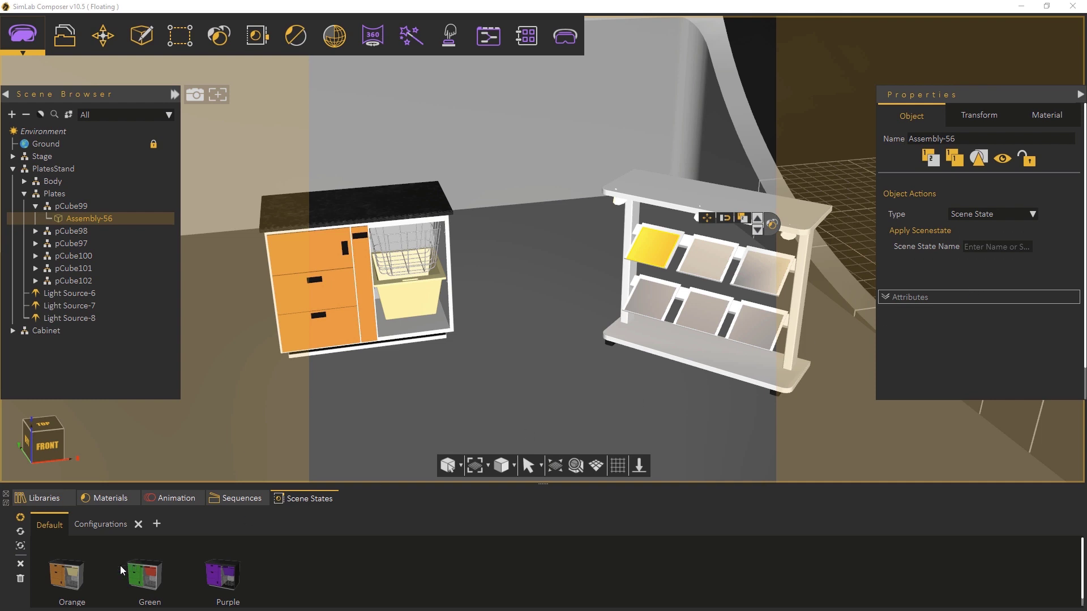
pyautogui.click(79, 585)
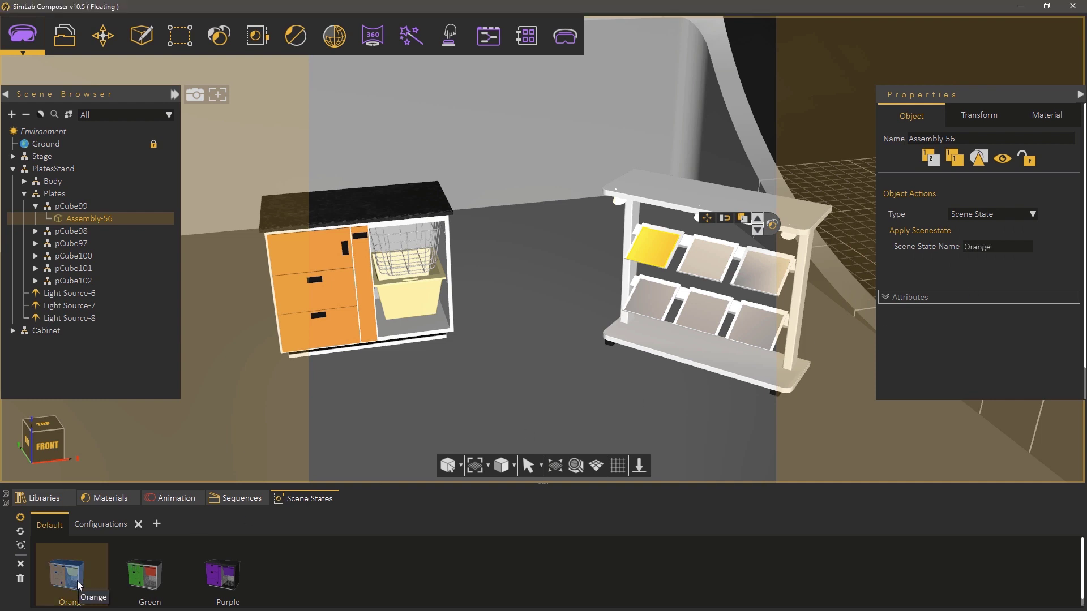
# - Colour the middle top plate green #68ab52
pyautogui.click(700, 259)
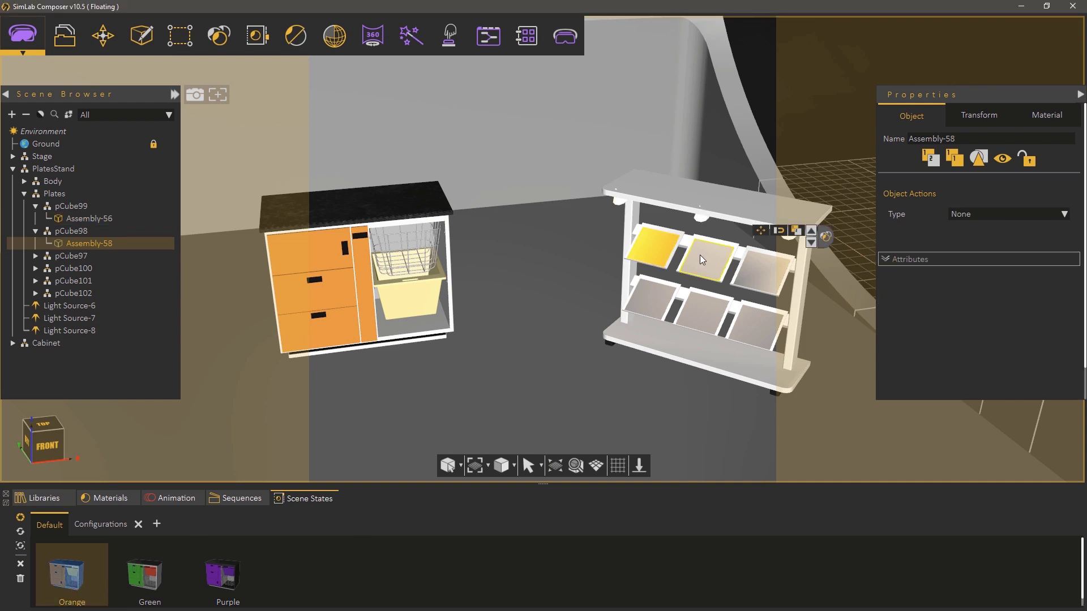
pyautogui.click(1040, 116)
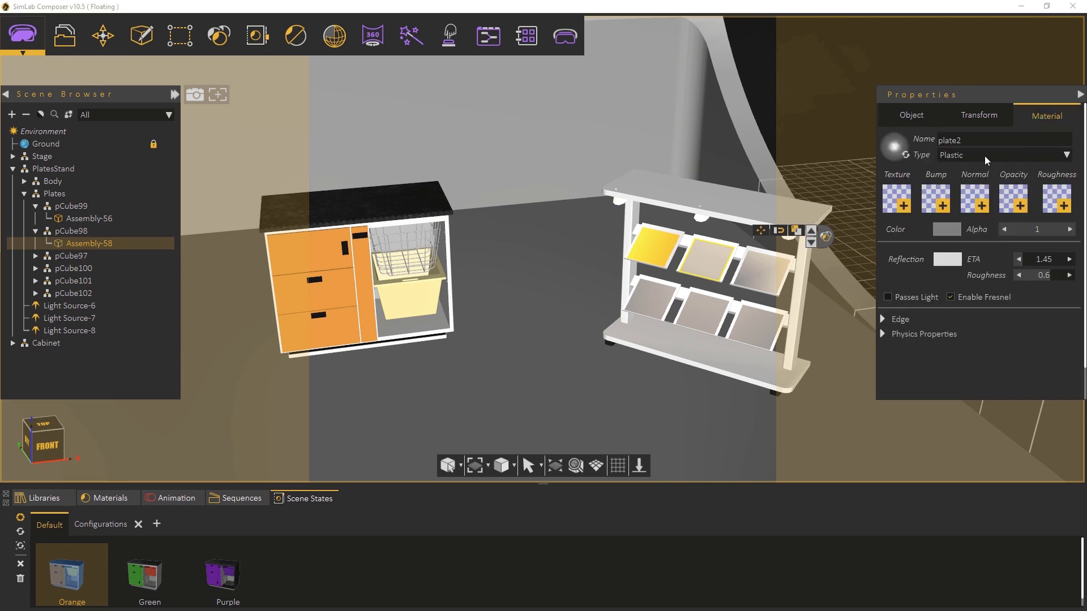
pyautogui.click(948, 232)
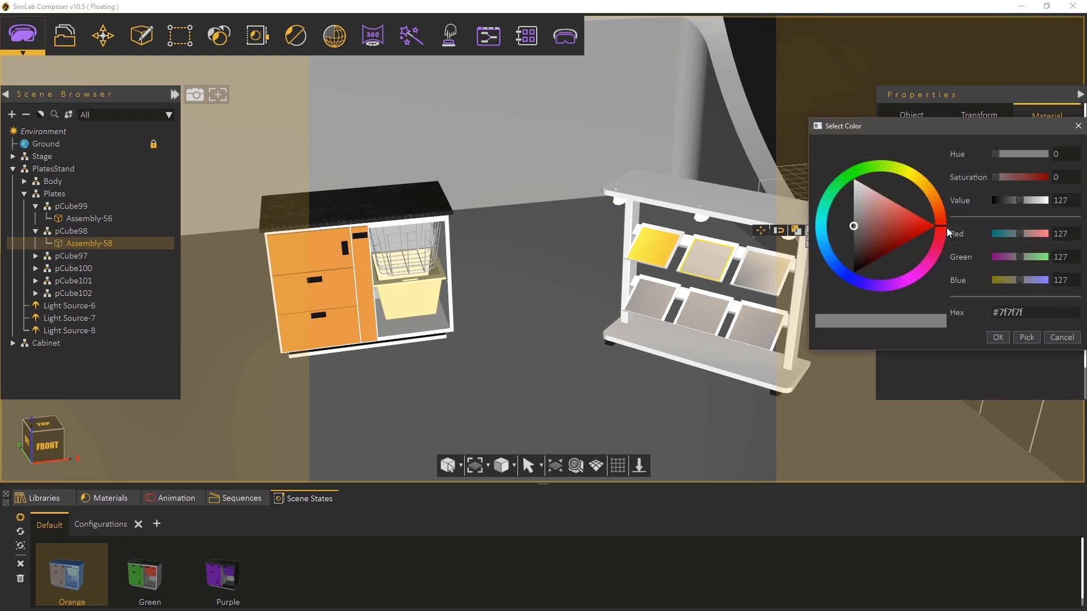
pyautogui.click(867, 170)
pyautogui.moveTo(889, 223); pyautogui.dragTo(880, 223)
pyautogui.moveTo(877, 225); pyautogui.dragTo(881, 225)
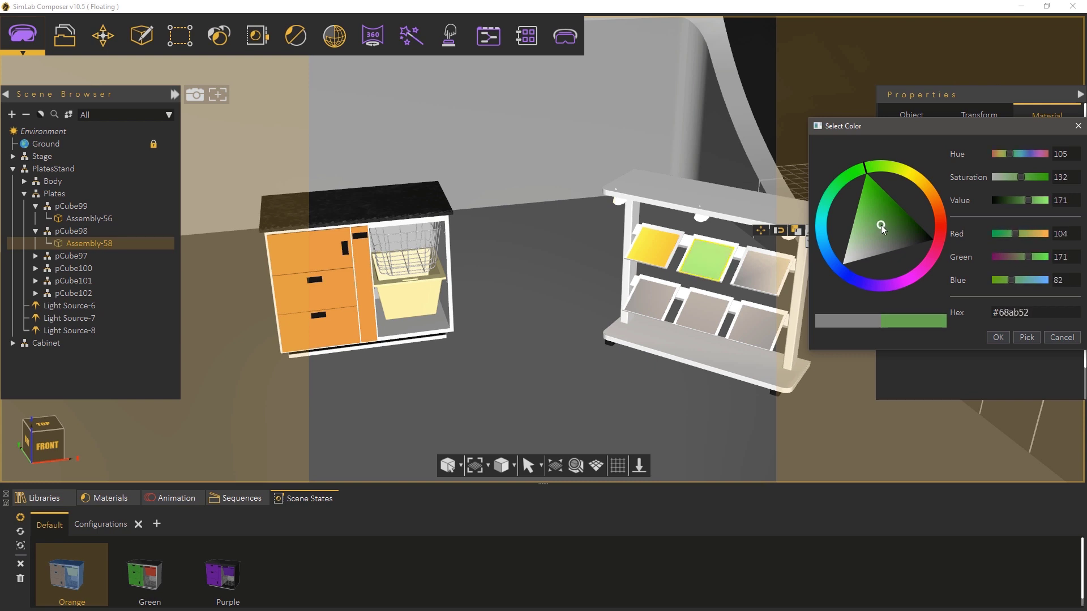
pyautogui.click(998, 337)
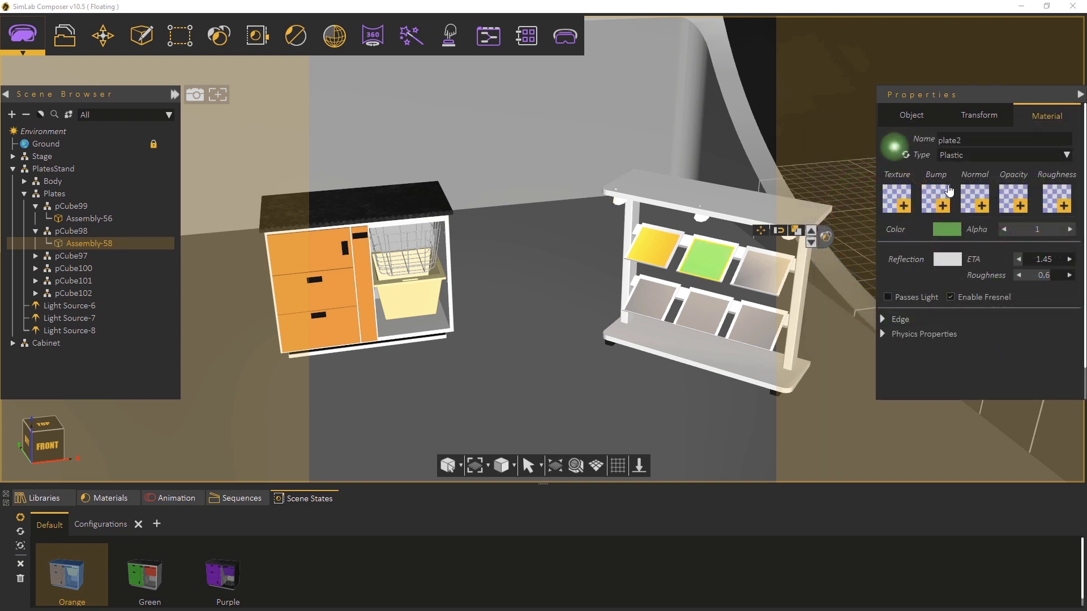
# - Give the green plate a Scene State action that applies the Green state
pyautogui.click(920, 120)
pyautogui.click(967, 217)
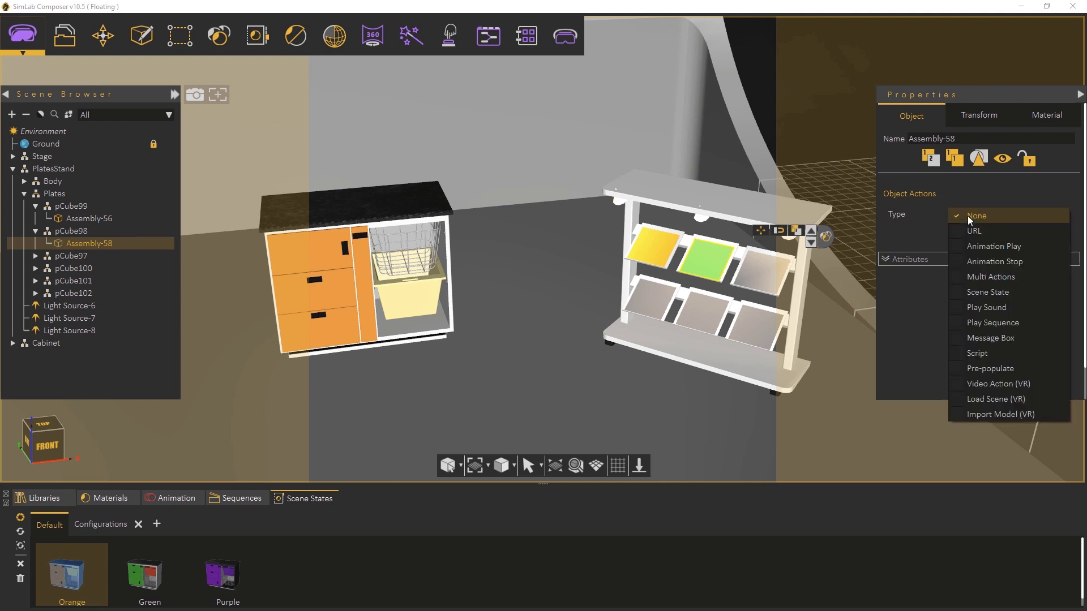
pyautogui.click(975, 292)
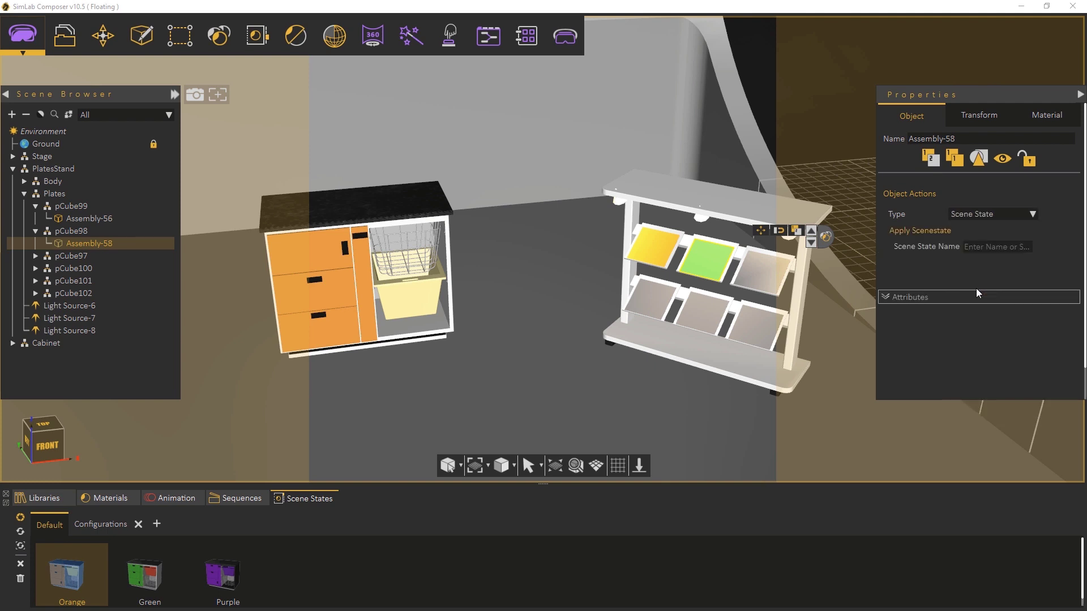
pyautogui.click(149, 574)
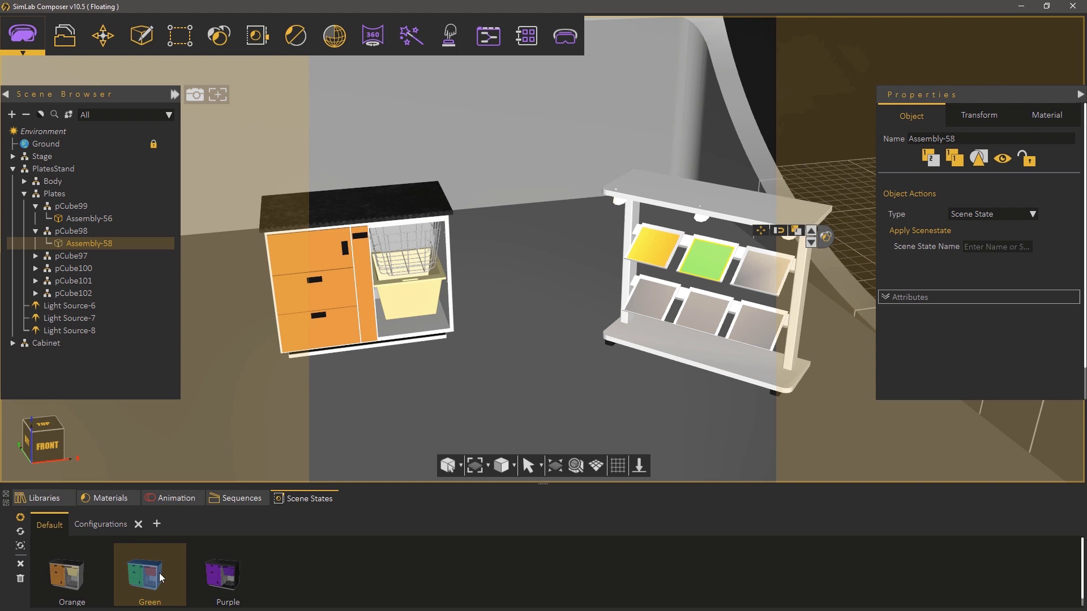
pyautogui.click(750, 276)
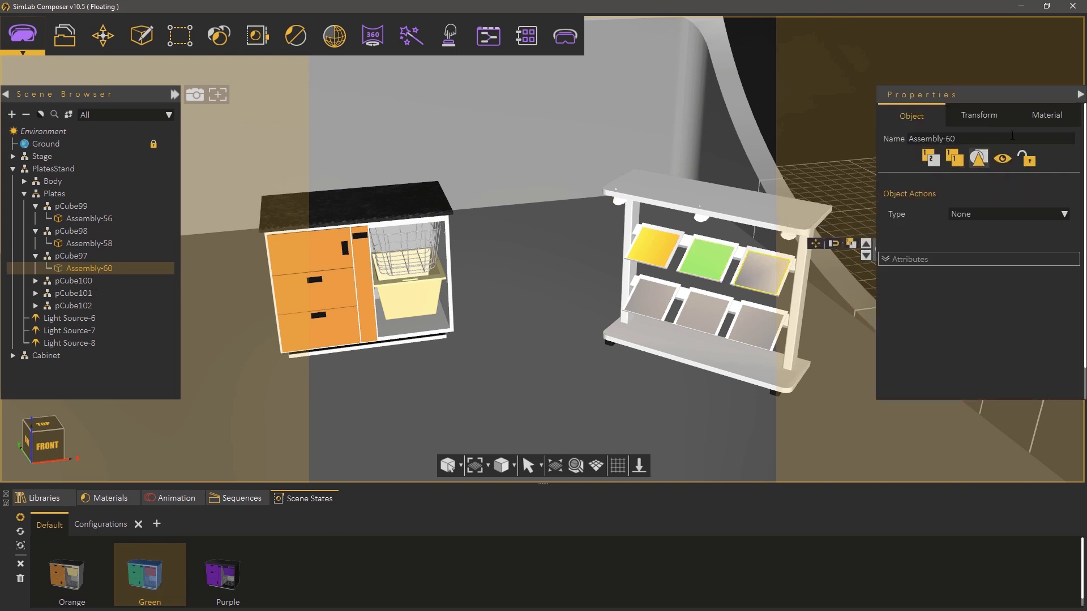
# - Colour the third top plate purple #6b45ab
pyautogui.click(1046, 115)
pyautogui.click(953, 231)
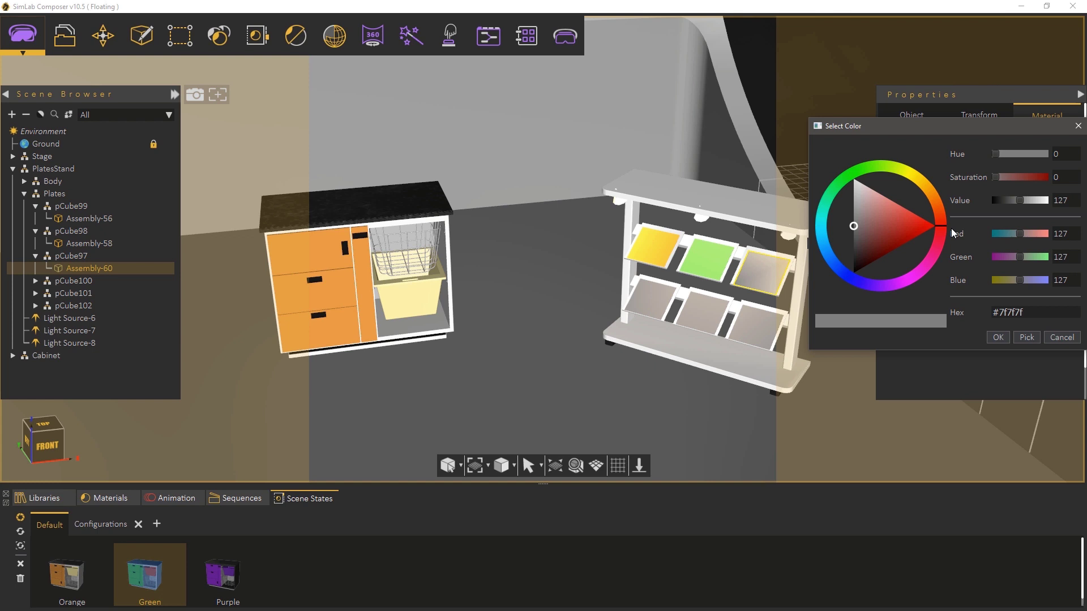
pyautogui.moveTo(868, 283); pyautogui.dragTo(873, 285)
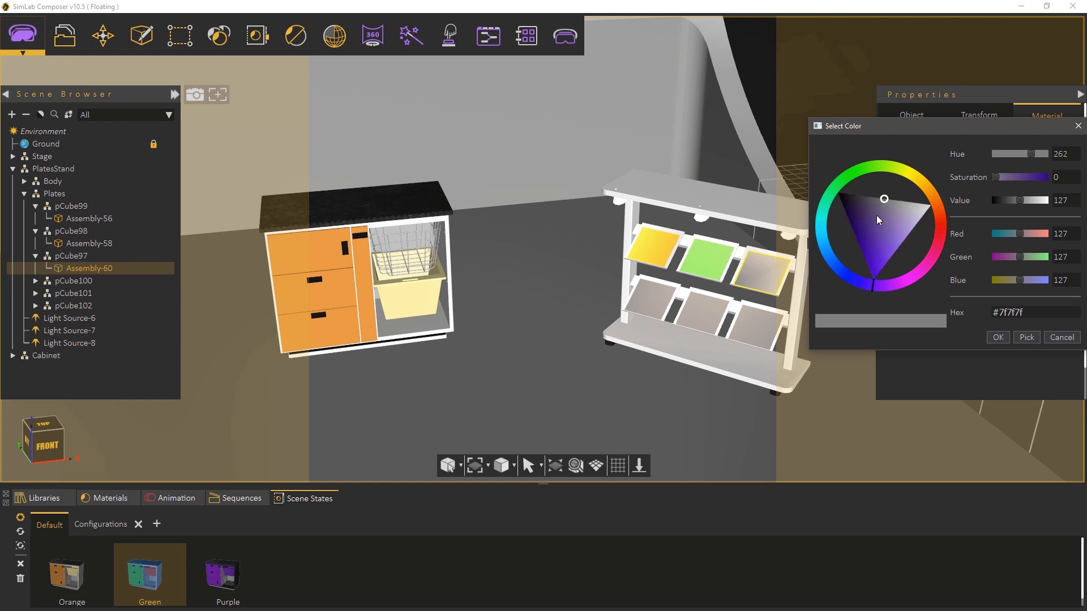
pyautogui.click(877, 229)
pyautogui.moveTo(877, 230); pyautogui.dragTo(877, 231)
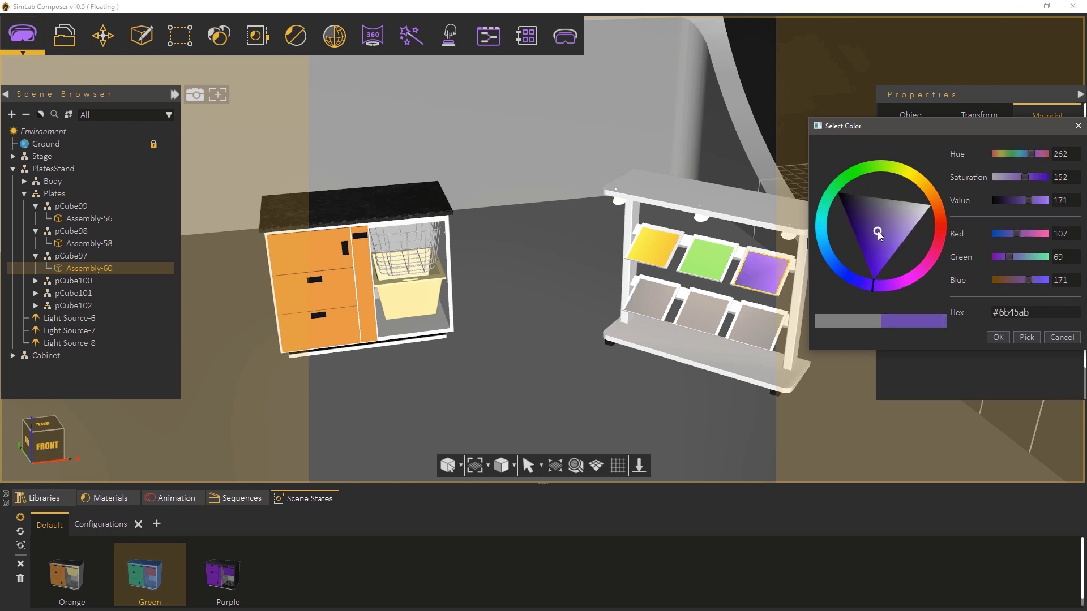
pyautogui.click(994, 337)
# - Give the purple plate a Scene State action that applies the Purple state
pyautogui.click(918, 113)
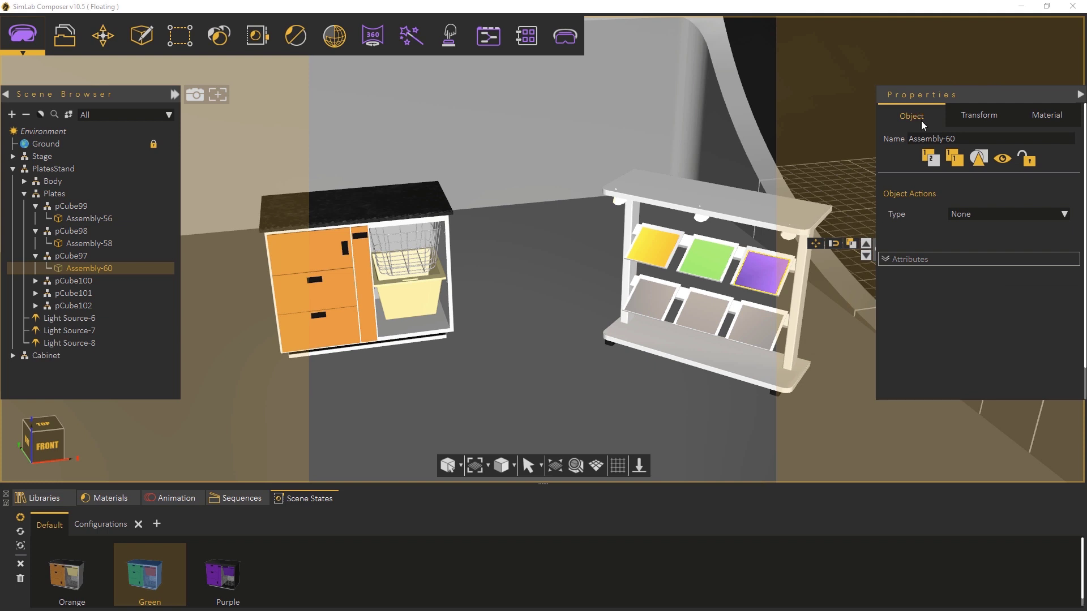
pyautogui.click(958, 216)
pyautogui.click(979, 289)
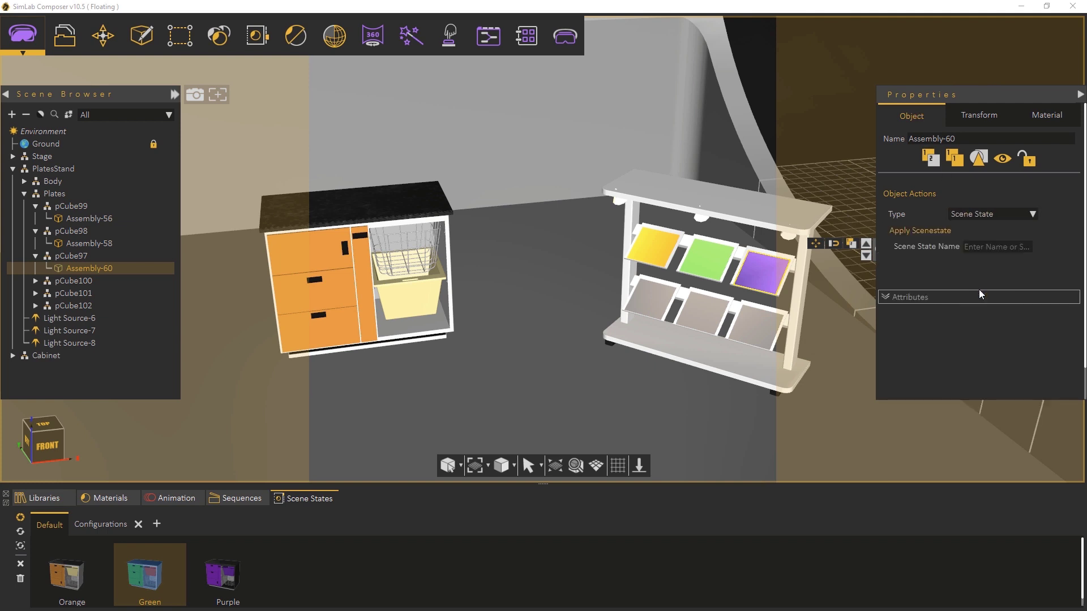
pyautogui.click(224, 571)
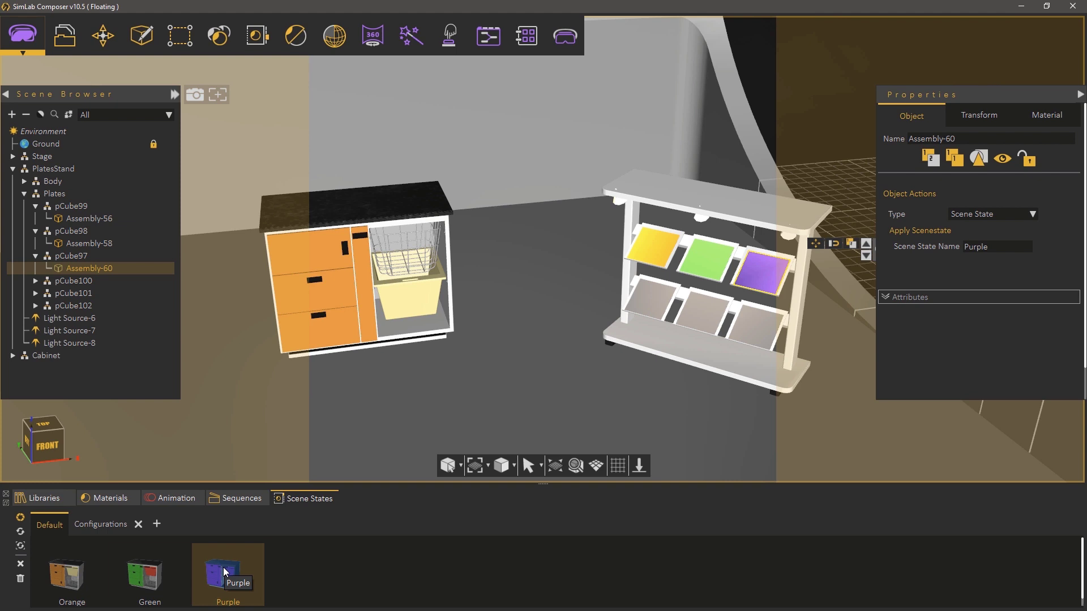
pyautogui.click(635, 304)
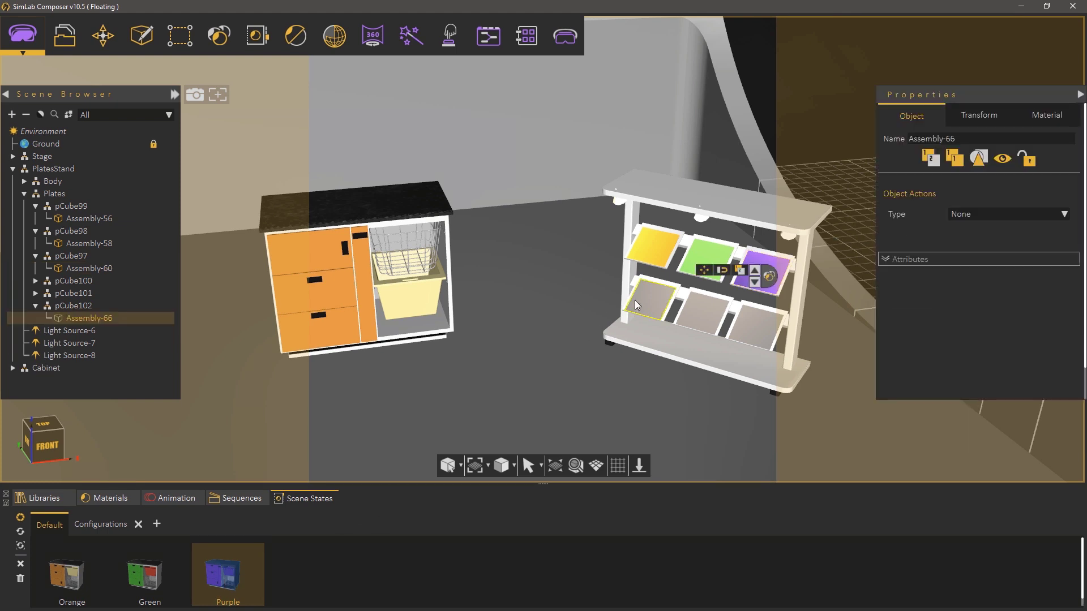
# - Make the first bottom plate white with Config1.png as its texture
pyautogui.click(1047, 117)
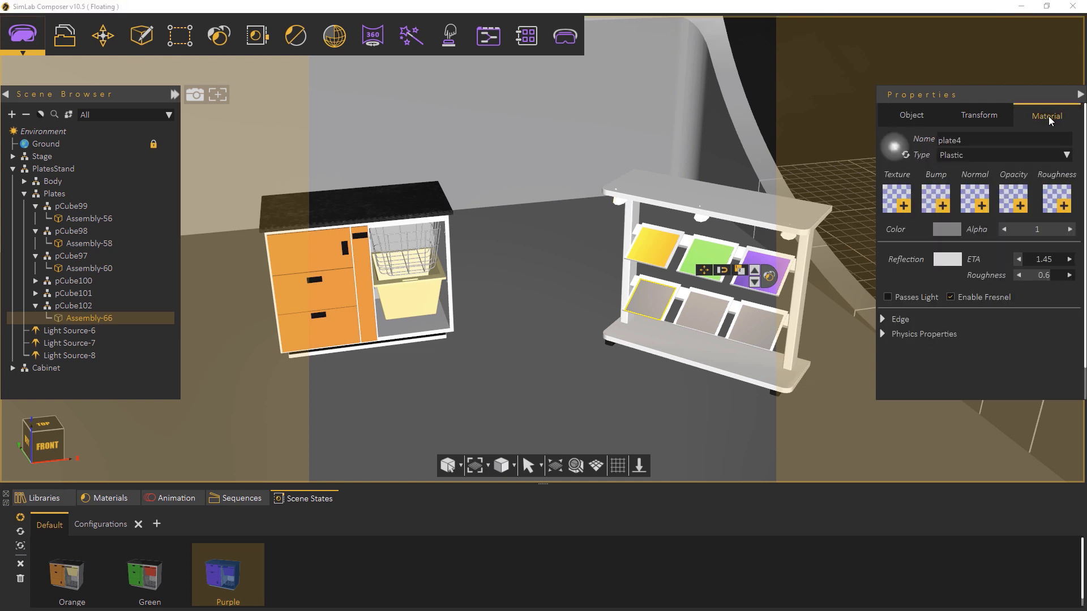
pyautogui.click(956, 228)
pyautogui.moveTo(865, 188); pyautogui.dragTo(837, 165)
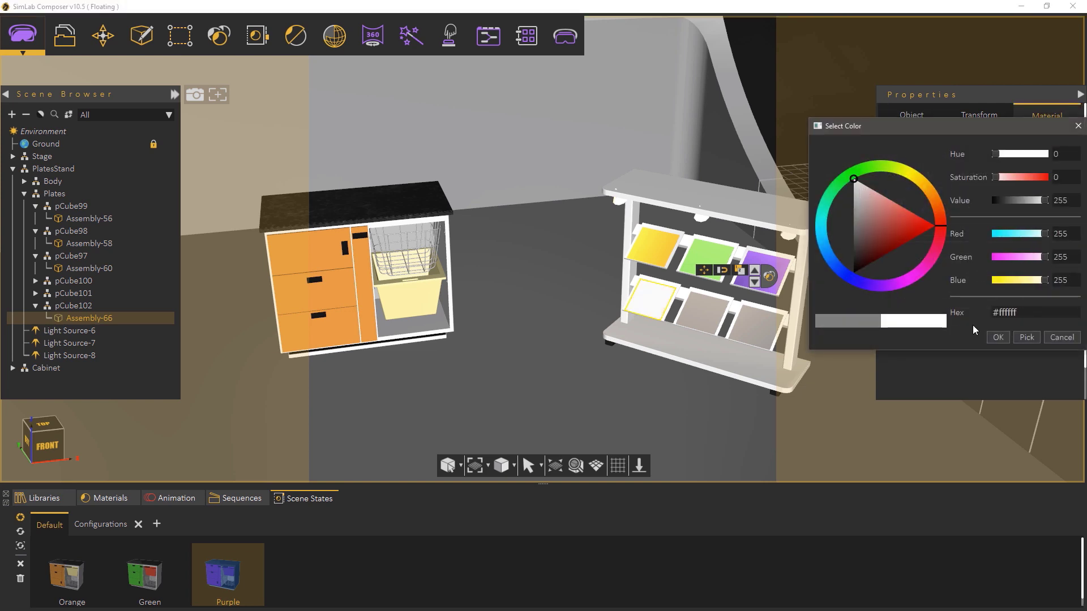
pyautogui.click(992, 334)
pyautogui.click(903, 200)
pyautogui.click(621, 190)
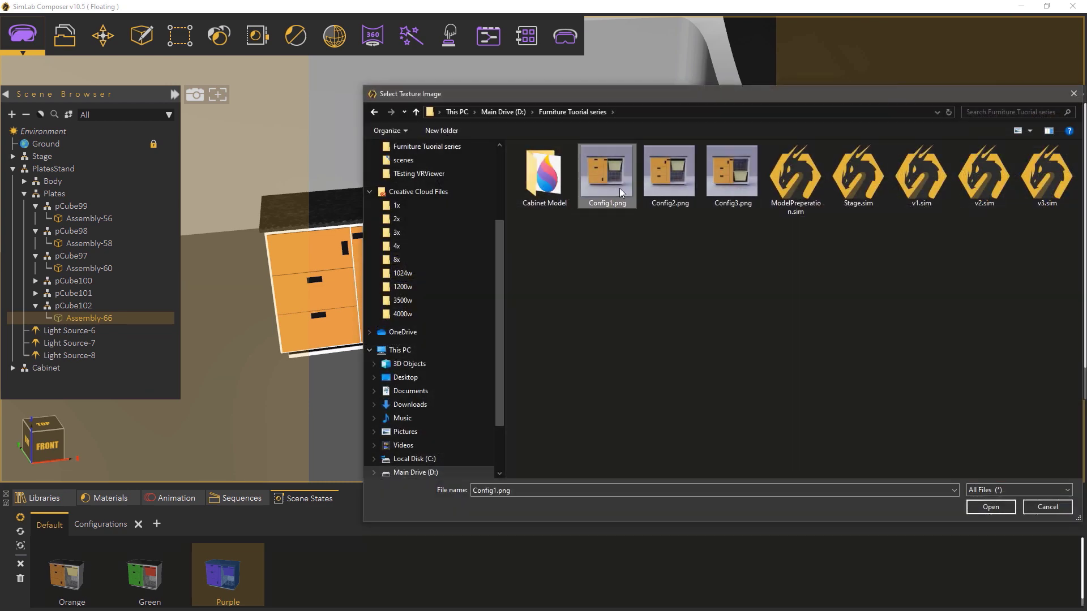
pyautogui.click(984, 508)
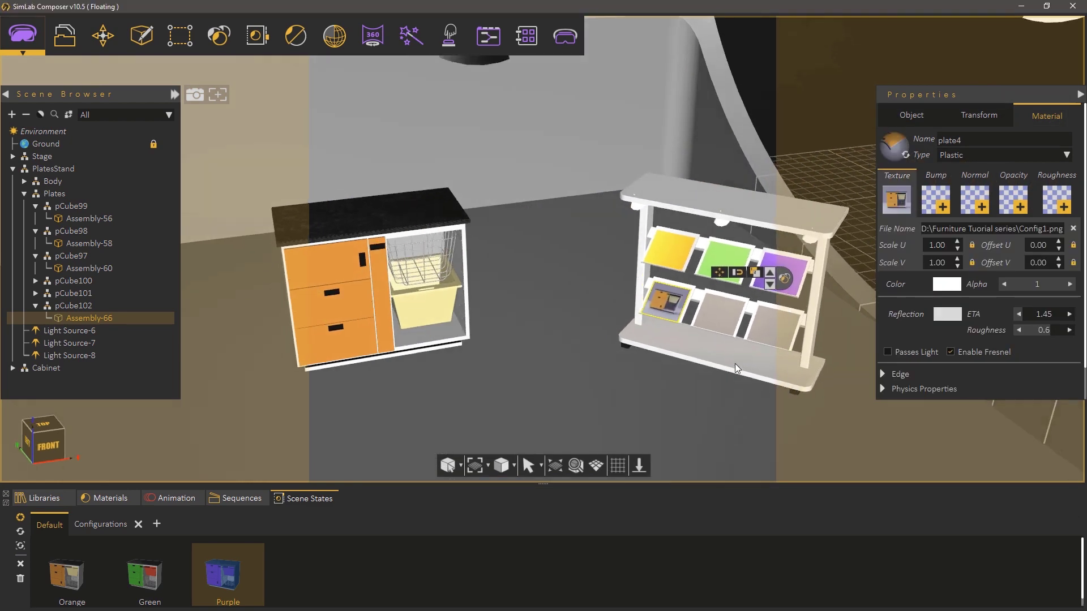
# - Give the plate a Scene State action that applies the Config1 state
pyautogui.scroll(5, 618, 318)
pyautogui.moveTo(555, 385); pyautogui.dragTo(547, 385, button='middle')
pyautogui.click(104, 525)
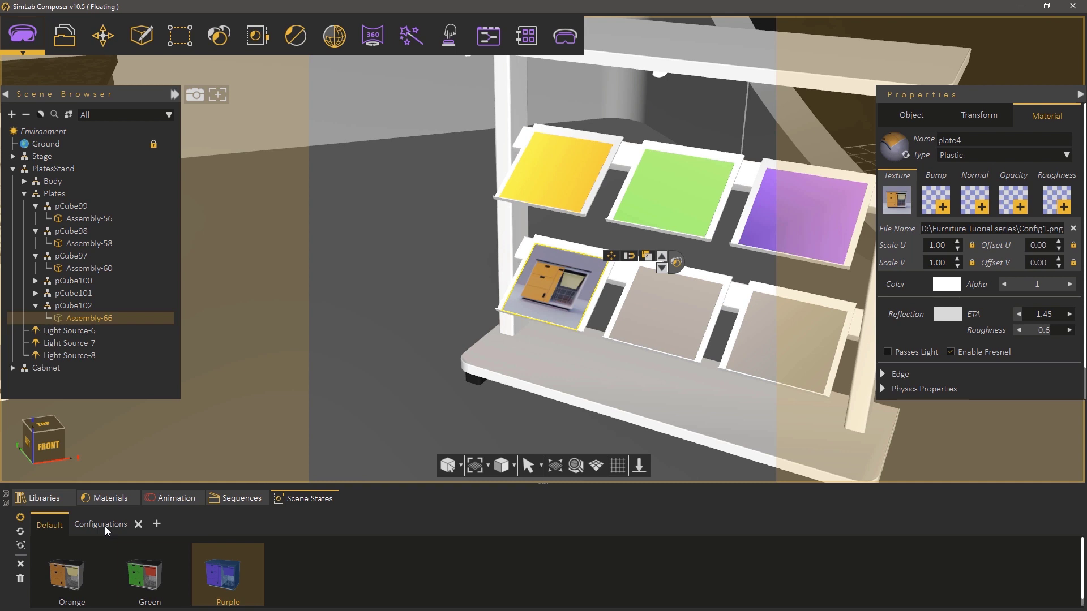
pyautogui.click(905, 111)
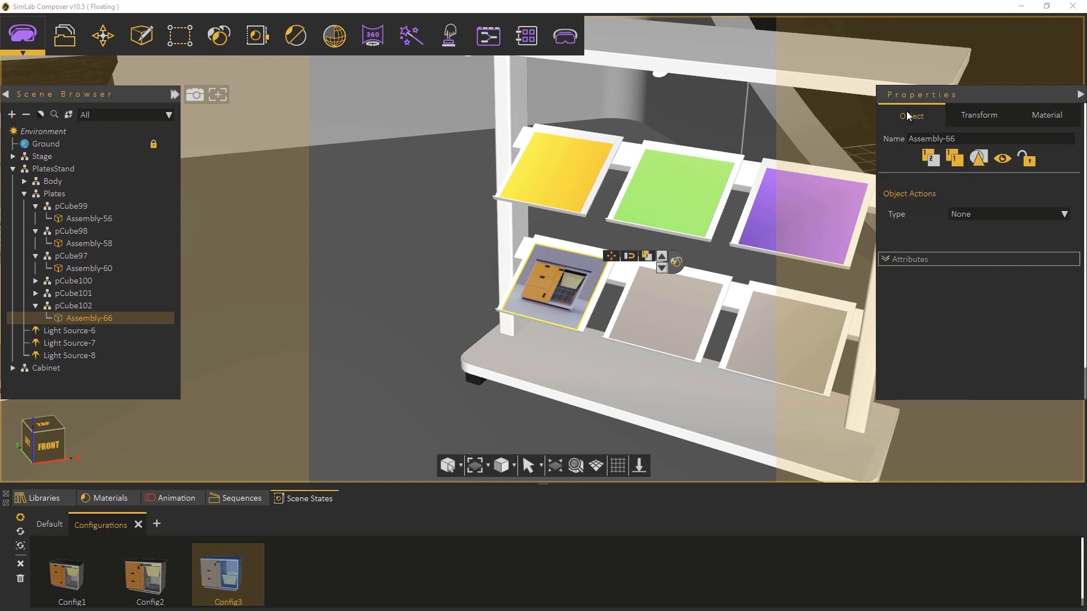
pyautogui.click(968, 218)
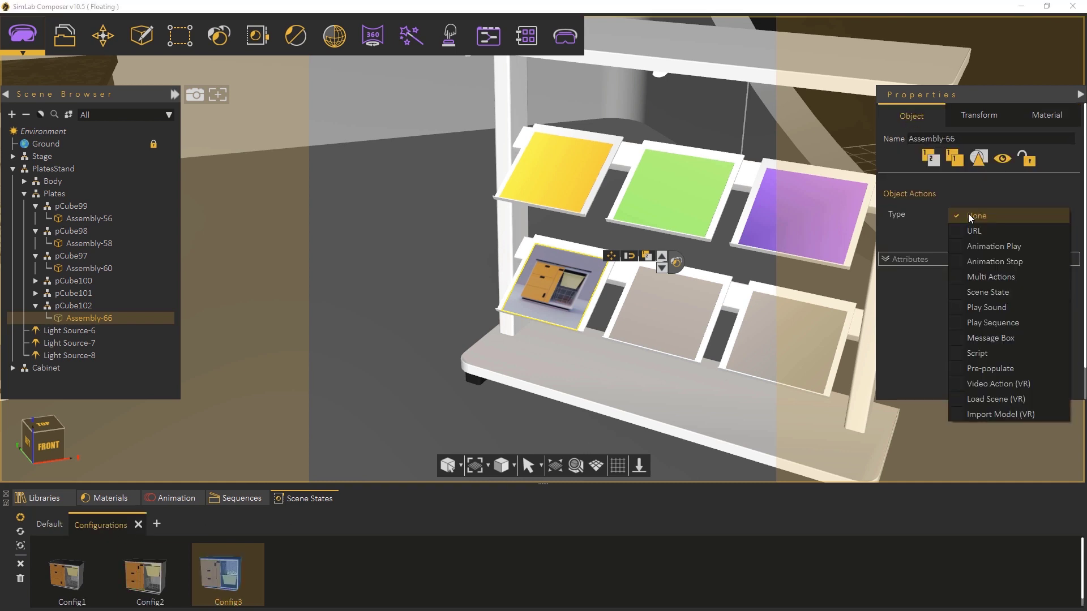
pyautogui.click(977, 292)
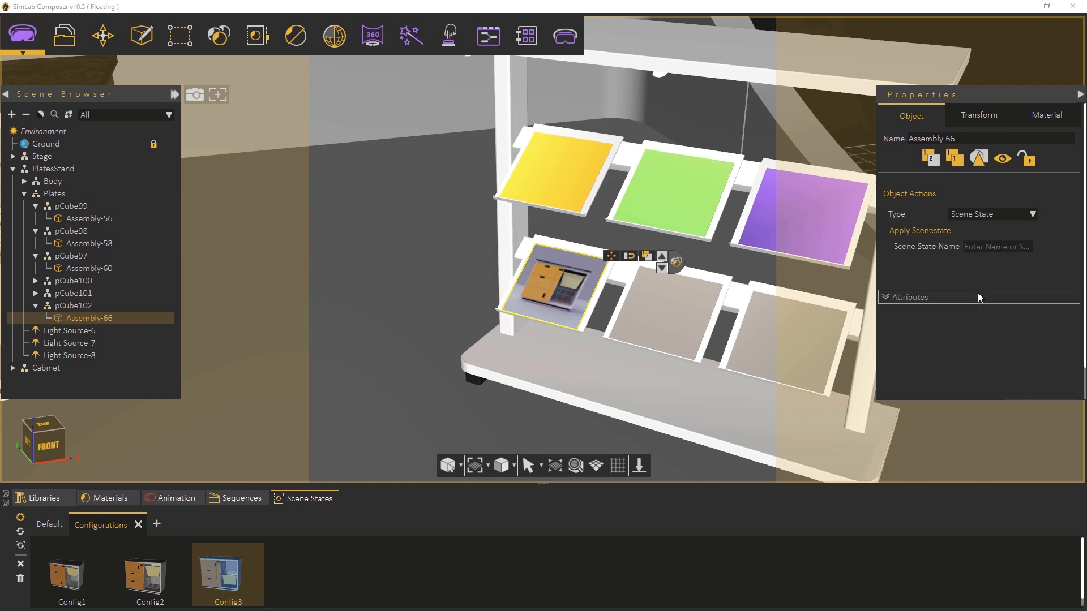
pyautogui.click(75, 580)
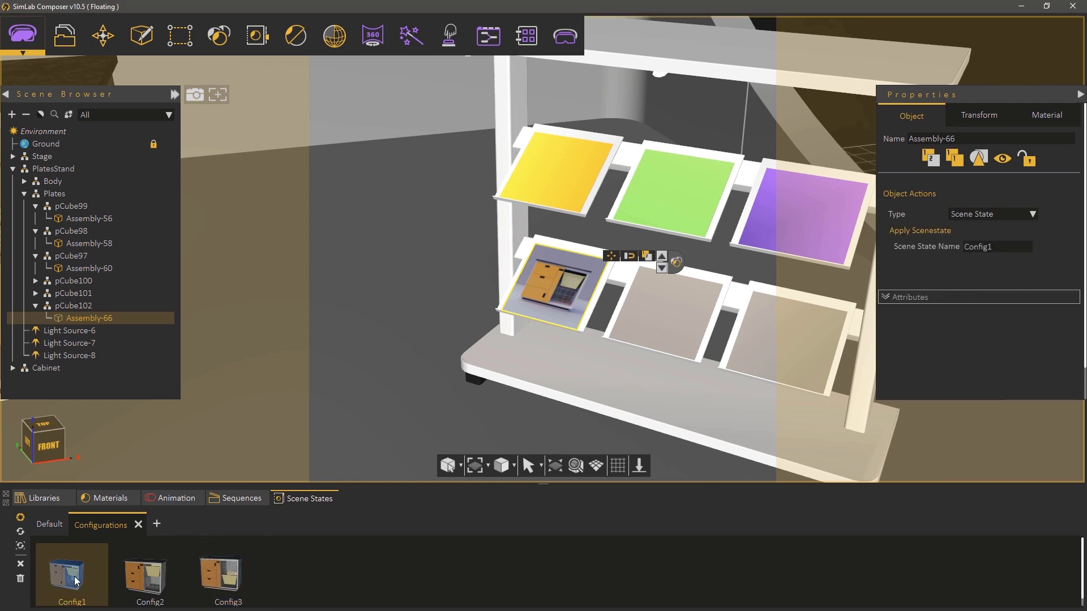
# - Make the middle bottom plate white with Config2.png as its texture
pyautogui.click(655, 314)
pyautogui.click(1035, 116)
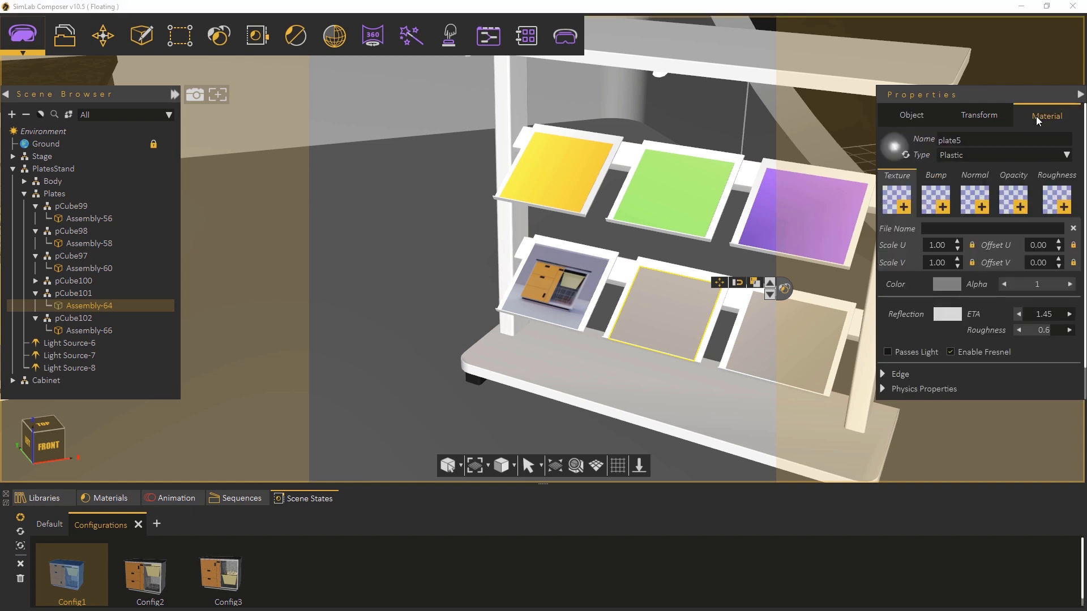
pyautogui.click(956, 290)
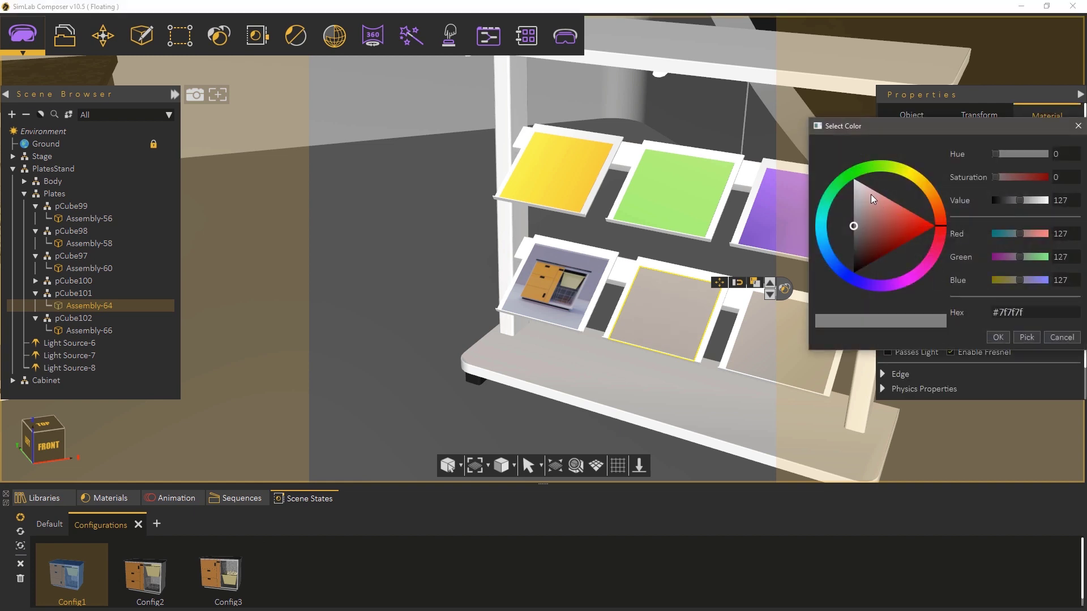
pyautogui.moveTo(873, 195); pyautogui.dragTo(843, 171)
pyautogui.click(994, 337)
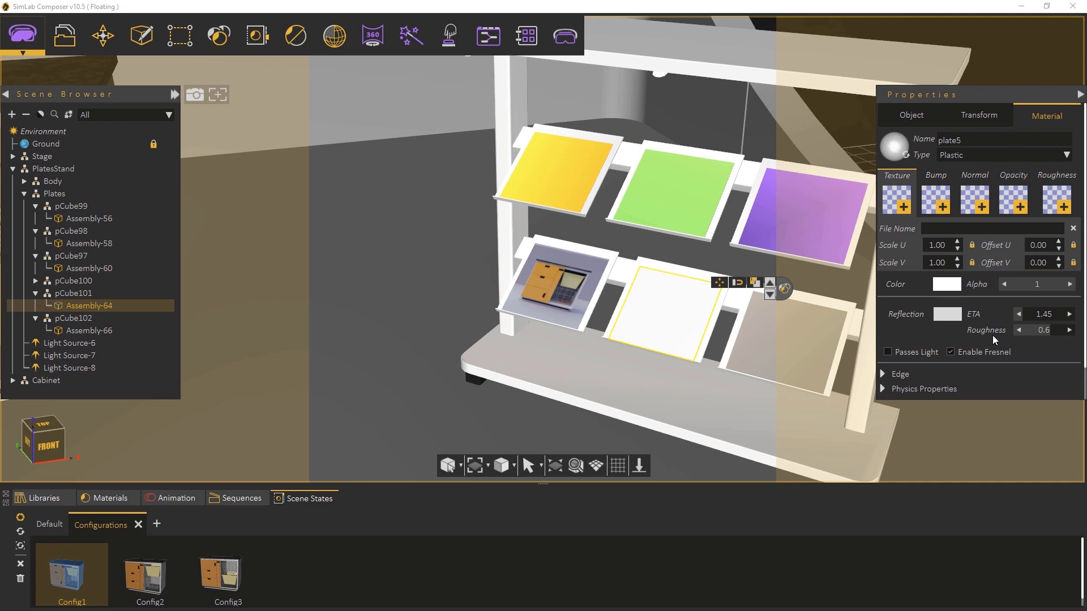
pyautogui.click(903, 202)
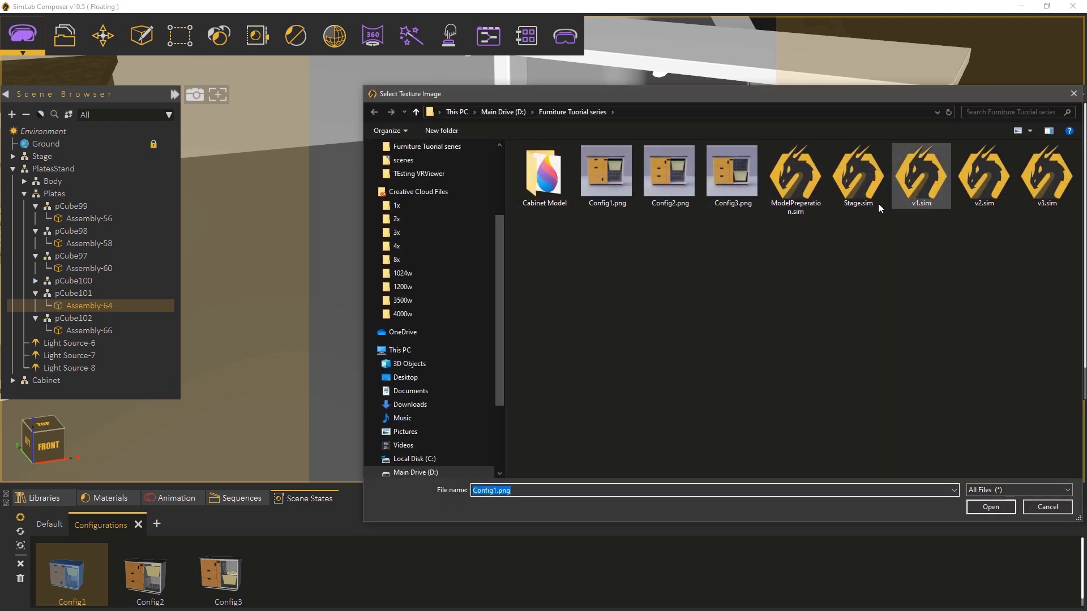
pyautogui.click(669, 190)
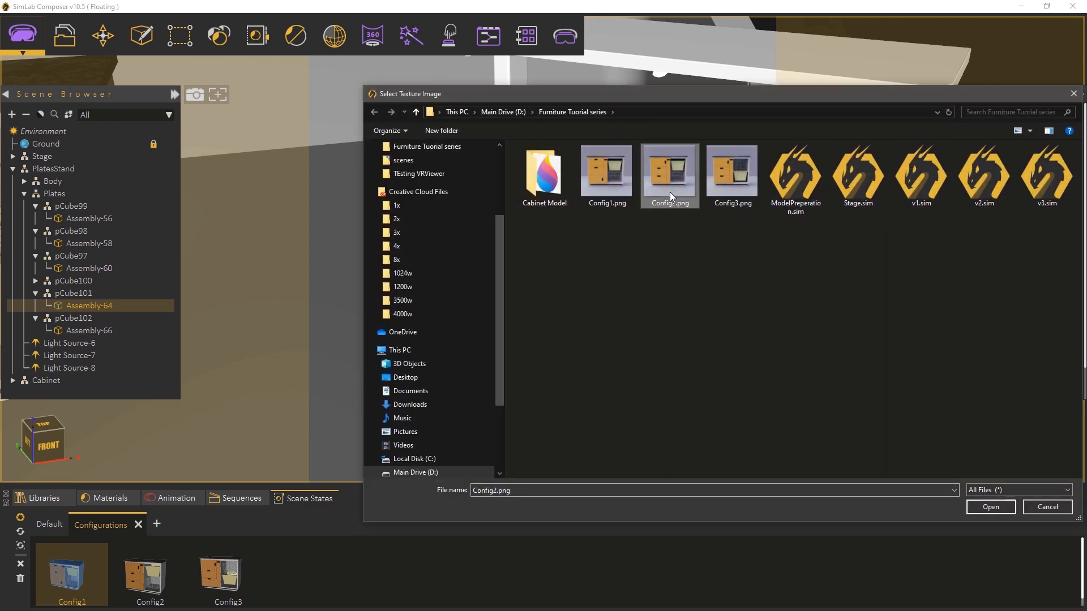
pyautogui.click(989, 506)
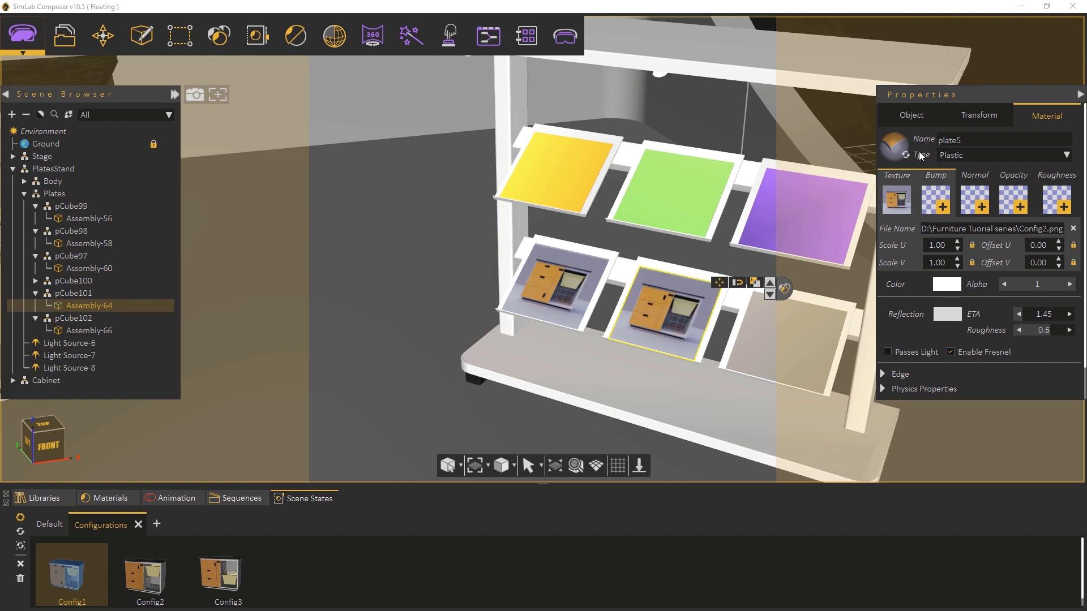
# - Give the middle plate a Scene State action that applies the Config2 state
pyautogui.click(912, 114)
pyautogui.click(969, 215)
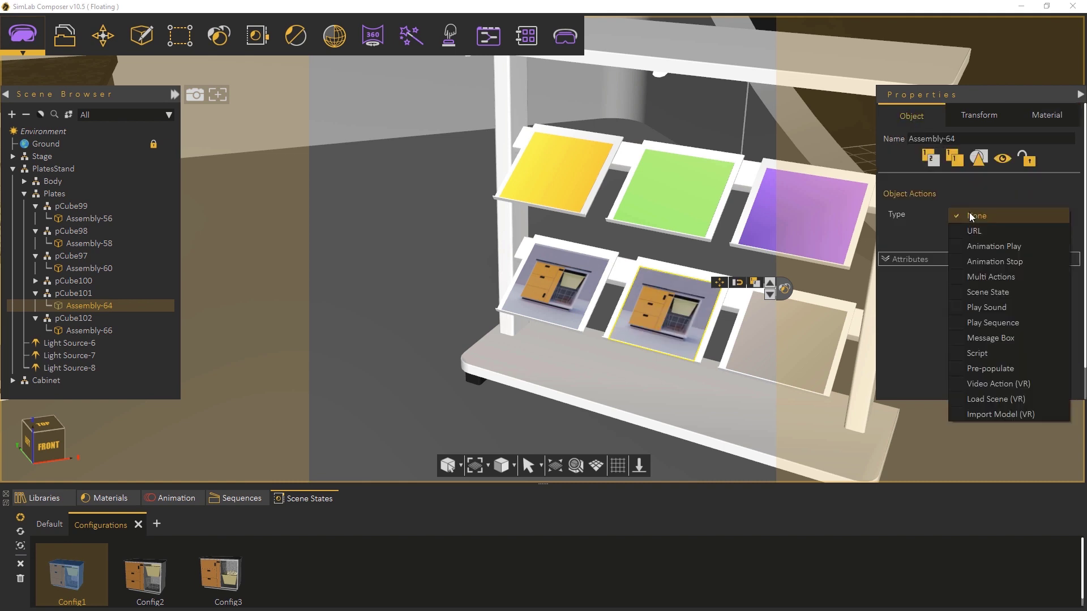
pyautogui.click(980, 289)
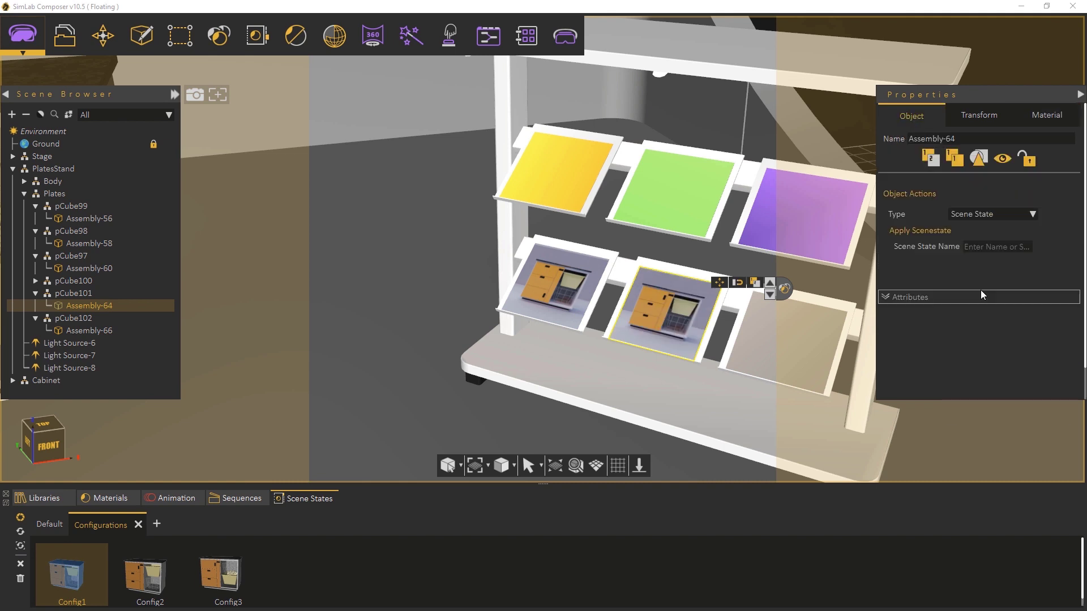
pyautogui.click(151, 580)
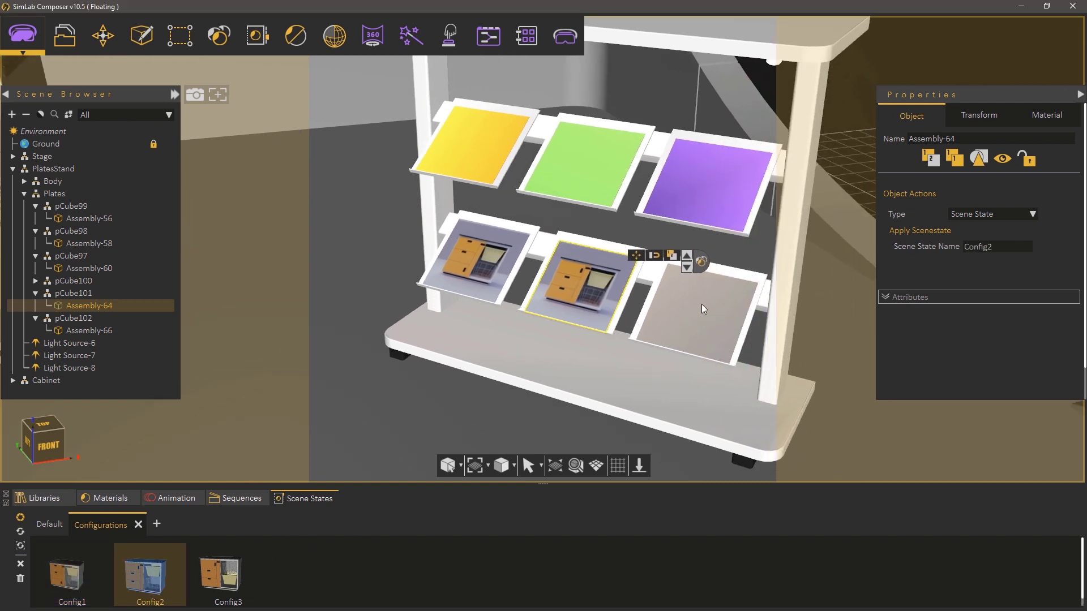
pyautogui.click(701, 308)
# - Put Config3.png on the third bottom plate as its texture, over a white base colour
pyautogui.click(1038, 114)
pyautogui.click(898, 197)
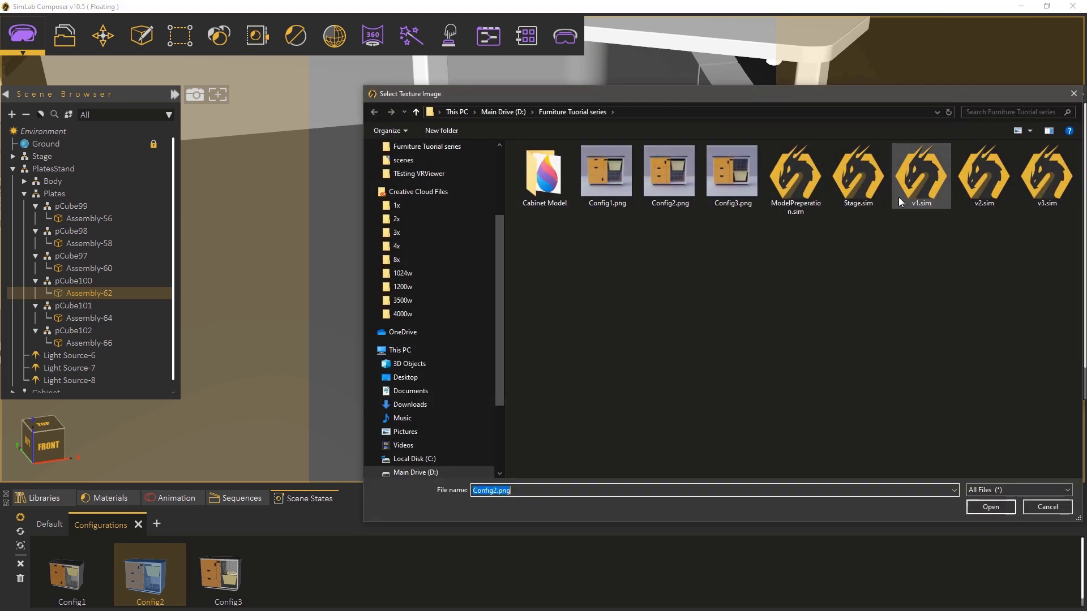
pyautogui.doubleClick(736, 189)
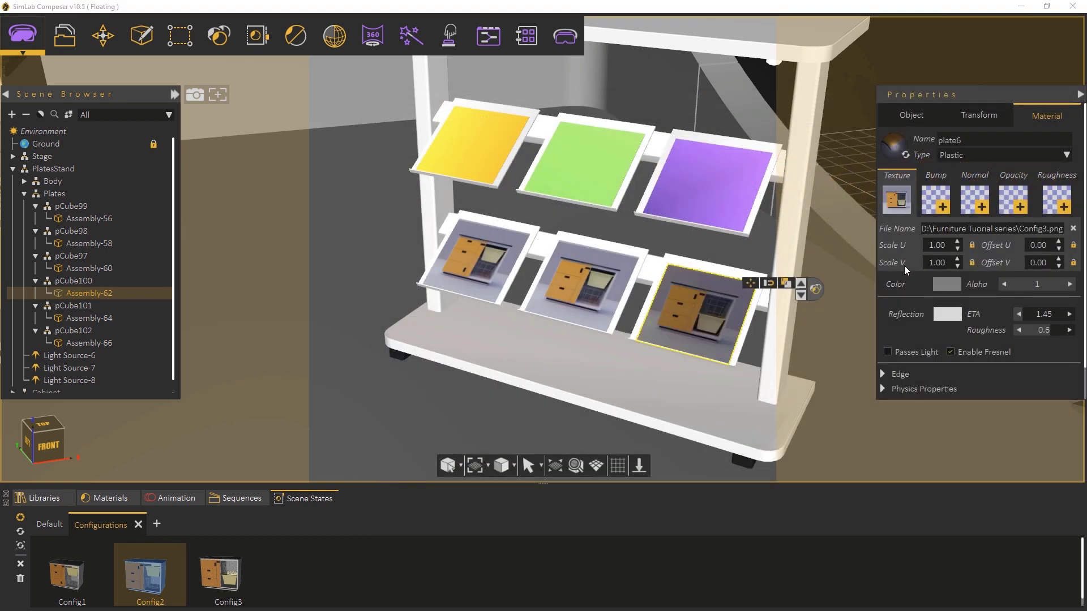
pyautogui.click(940, 286)
pyautogui.moveTo(865, 203); pyautogui.dragTo(850, 170)
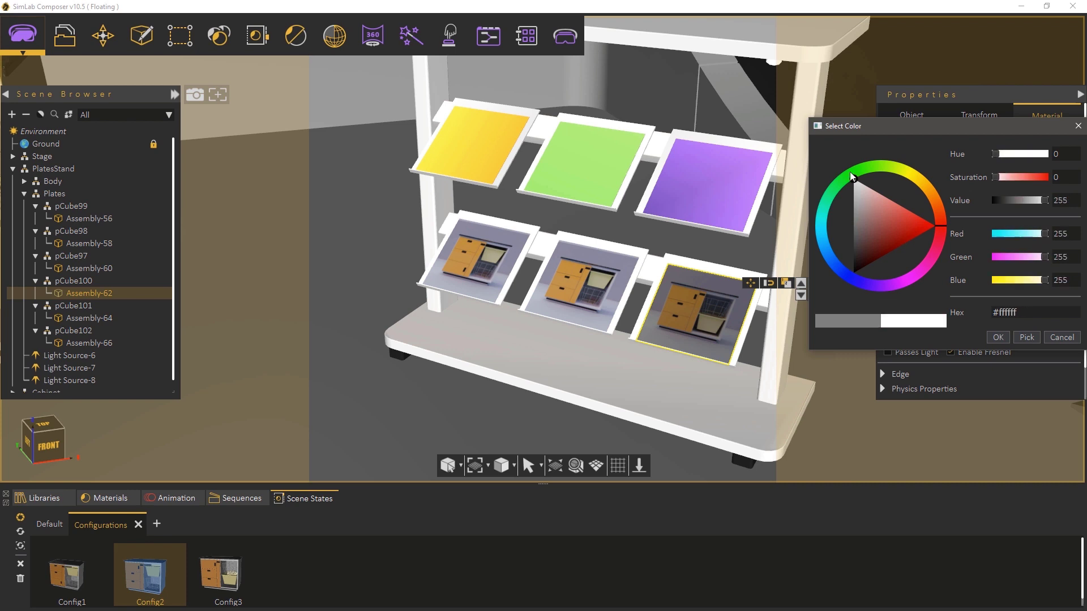
pyautogui.click(996, 337)
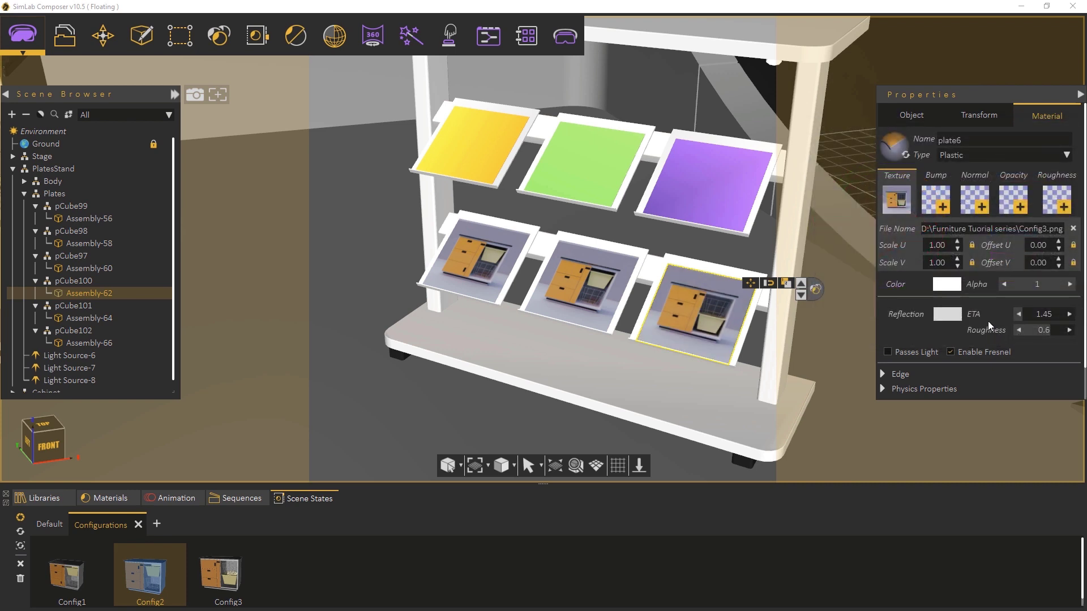
# - Give the plate a Scene State action applying Config3, then view the cabinet and stand together
pyautogui.click(911, 116)
pyautogui.click(966, 214)
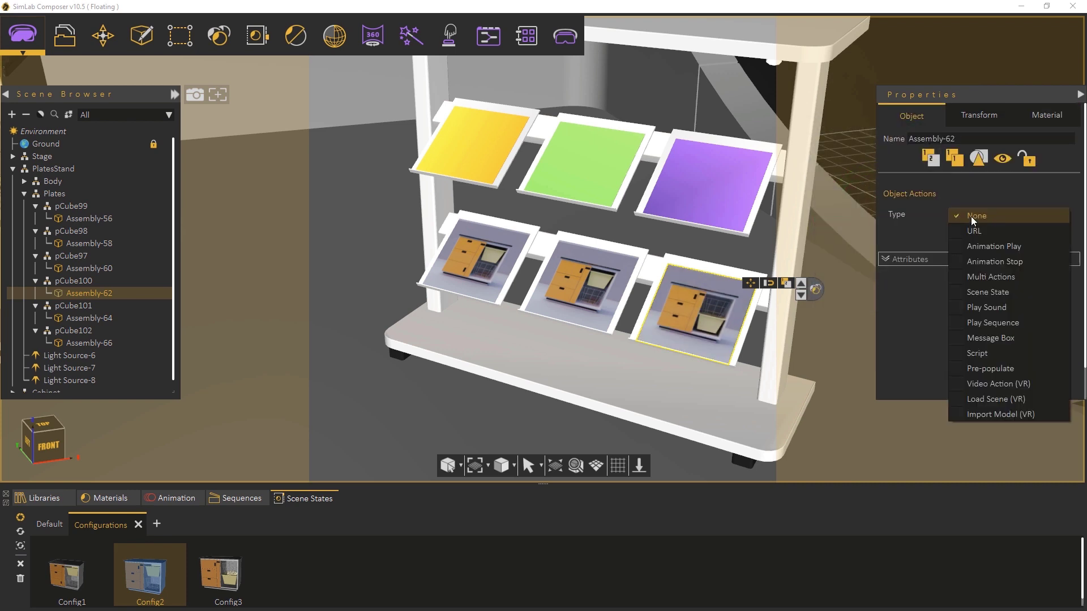
pyautogui.click(986, 288)
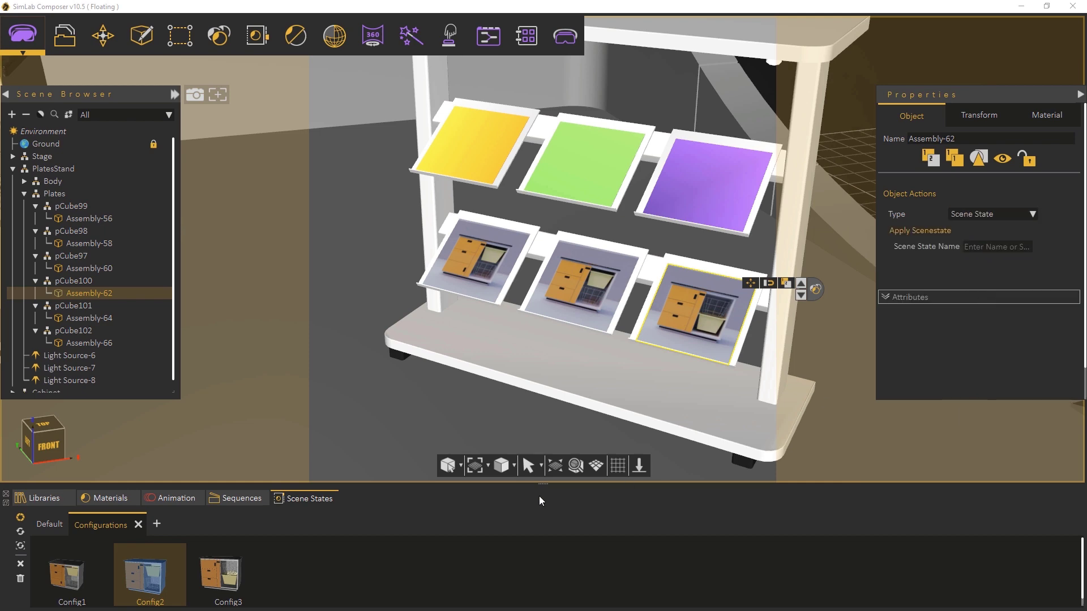
pyautogui.click(235, 576)
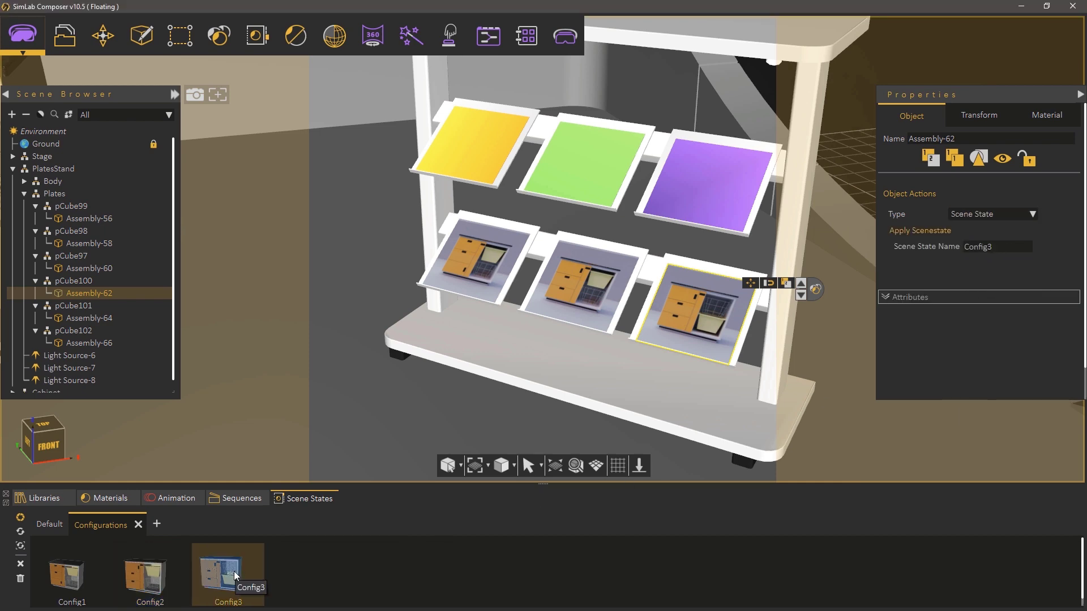
pyautogui.scroll(-5, 491, 363)
pyautogui.moveTo(509, 283); pyautogui.dragTo(645, 245)
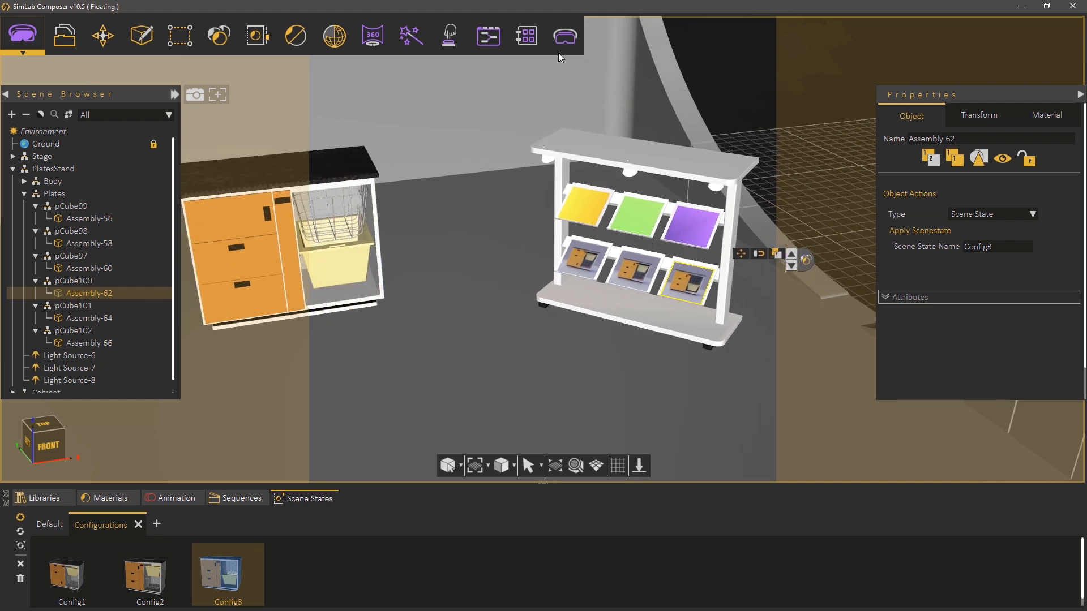
# - Add a ViewerStartPosition figure, rotate it 90°, and drag it in front of the cabinet and plate stand
pyautogui.click(563, 38)
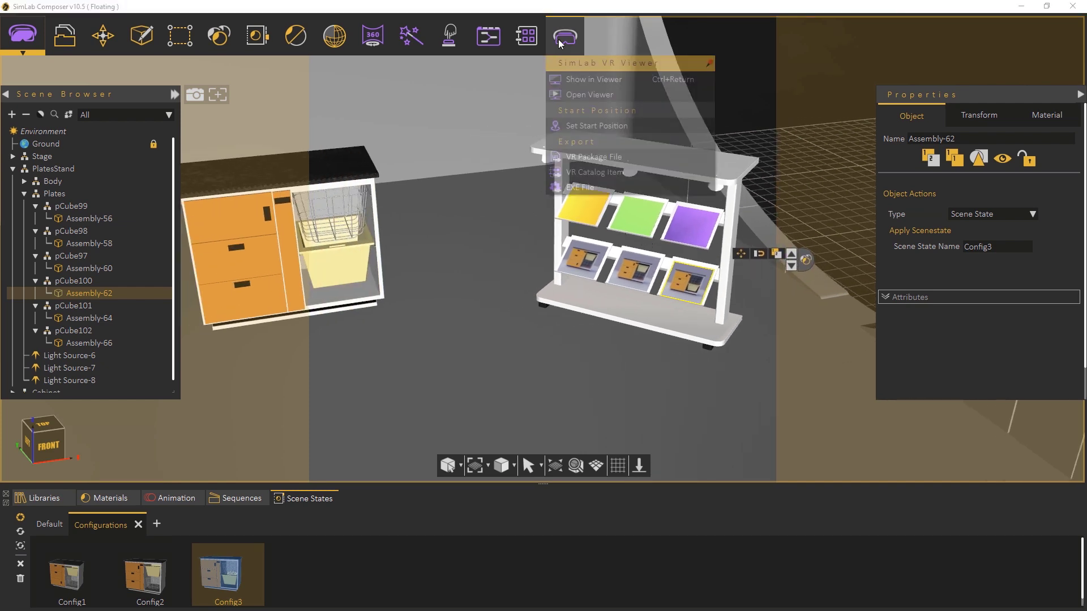
pyautogui.click(586, 125)
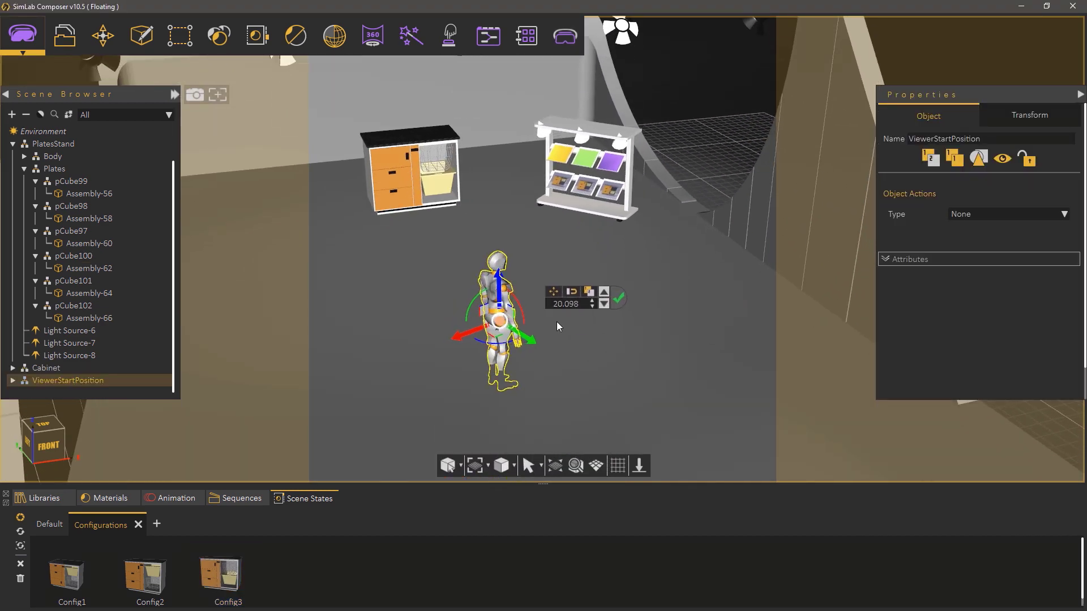
pyautogui.click(548, 305)
pyautogui.write('90')
pyautogui.press('Return')
pyautogui.click(618, 298)
pyautogui.moveTo(538, 354); pyautogui.dragTo(483, 366)
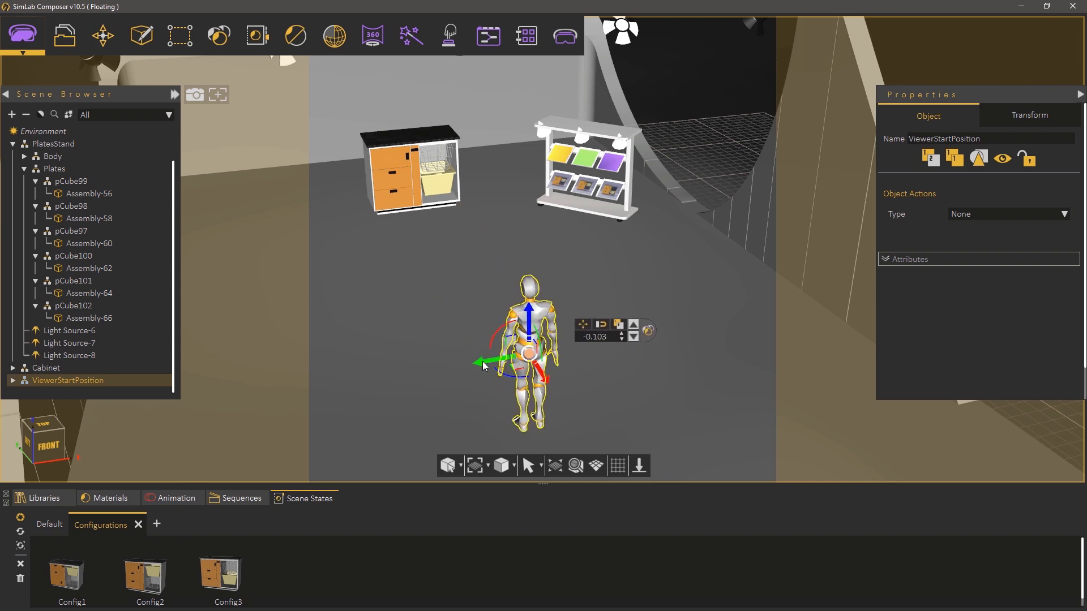
pyautogui.click(564, 38)
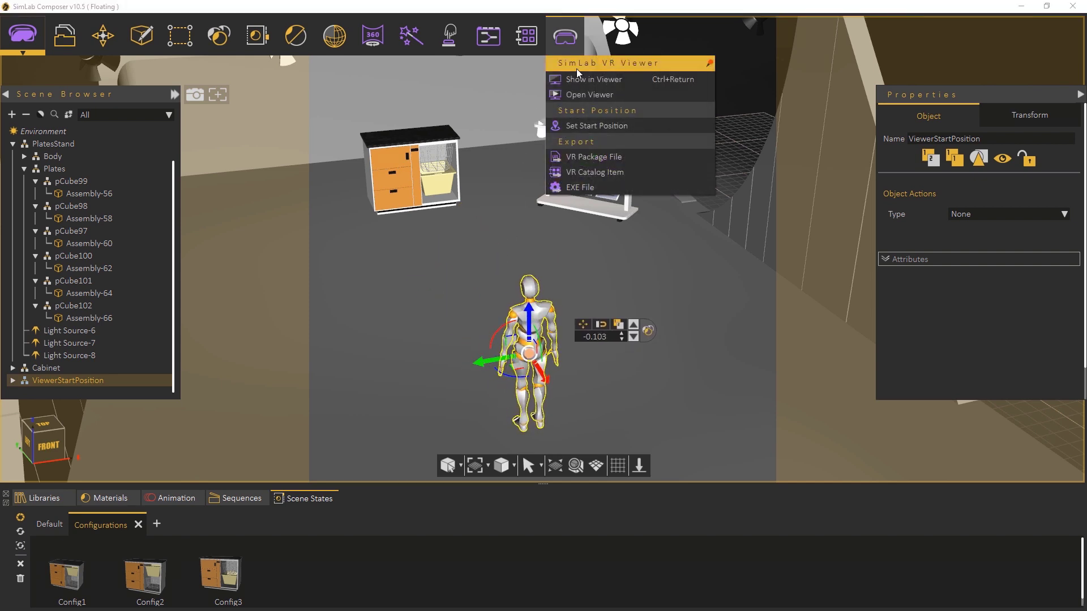
# - Show the scene in SimLab VR Viewer using Desktop mode
pyautogui.click(579, 77)
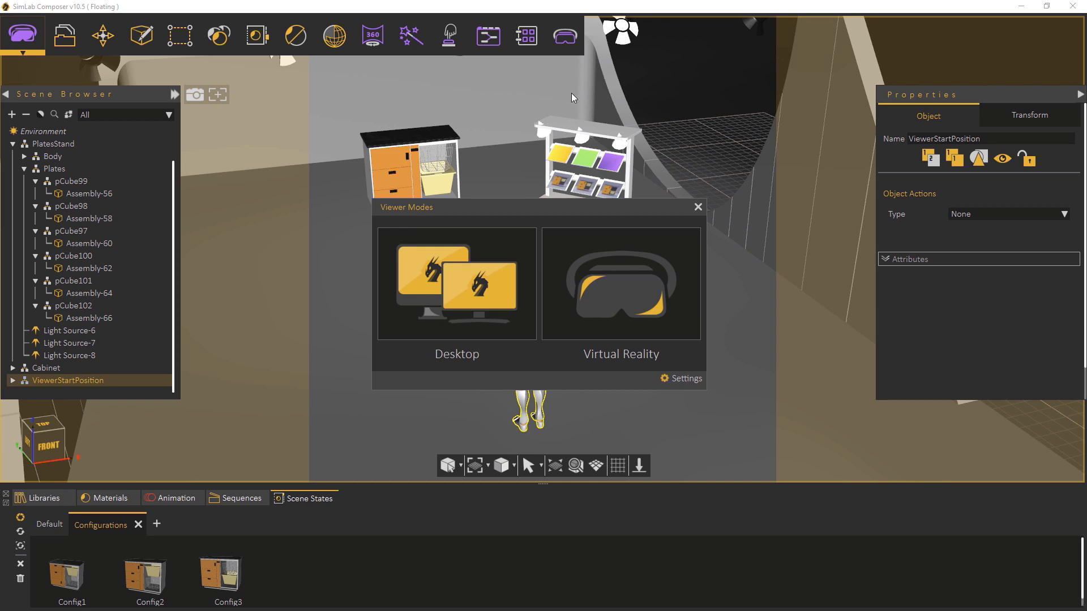
pyautogui.click(463, 285)
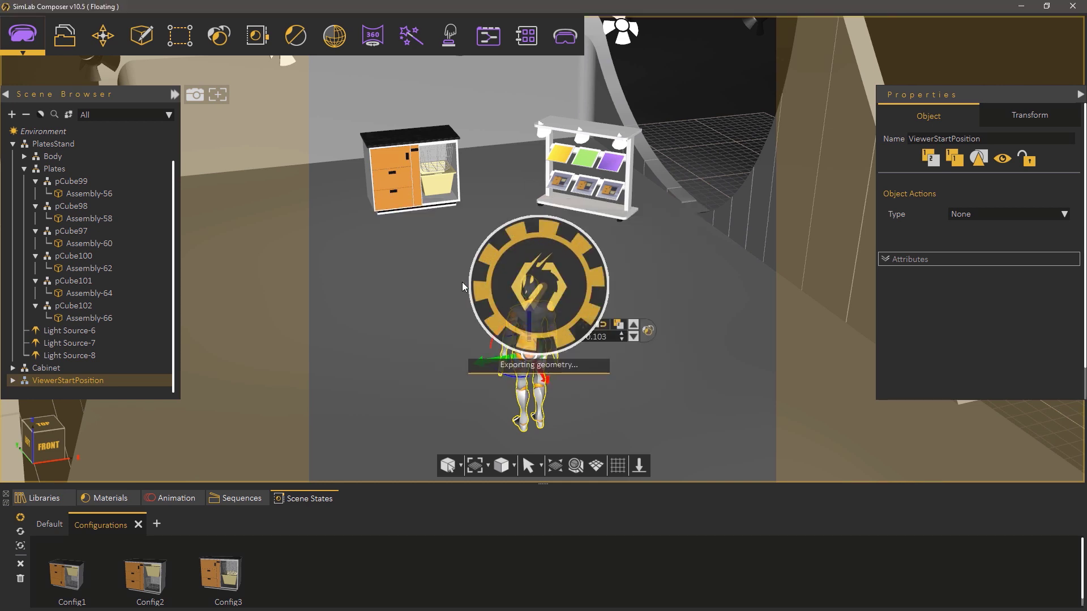